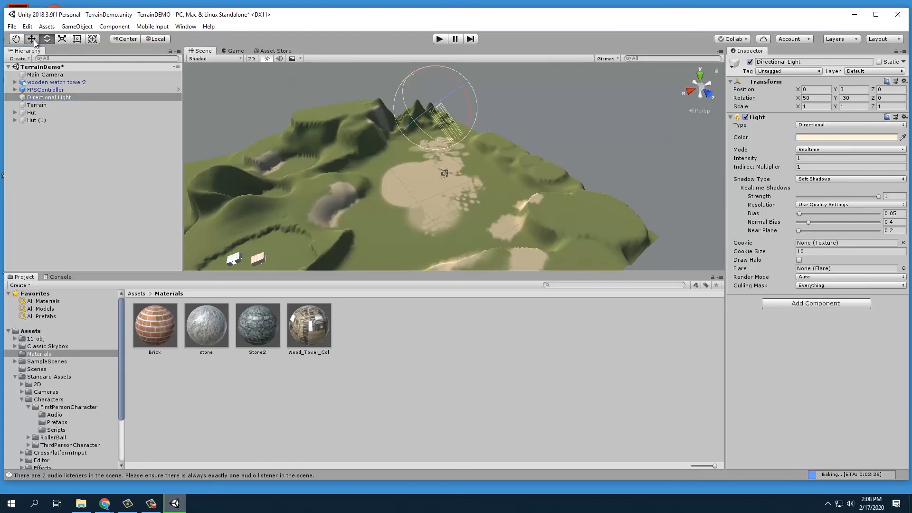
- Move the directional light to about X 242.2, Y 117.5, Z 313.8 and rotate it to about 23.9, -53.2, -8.4
left_click_drag(381, 133, 361, 126)
middle_click_drag(357, 138, 339, 143)
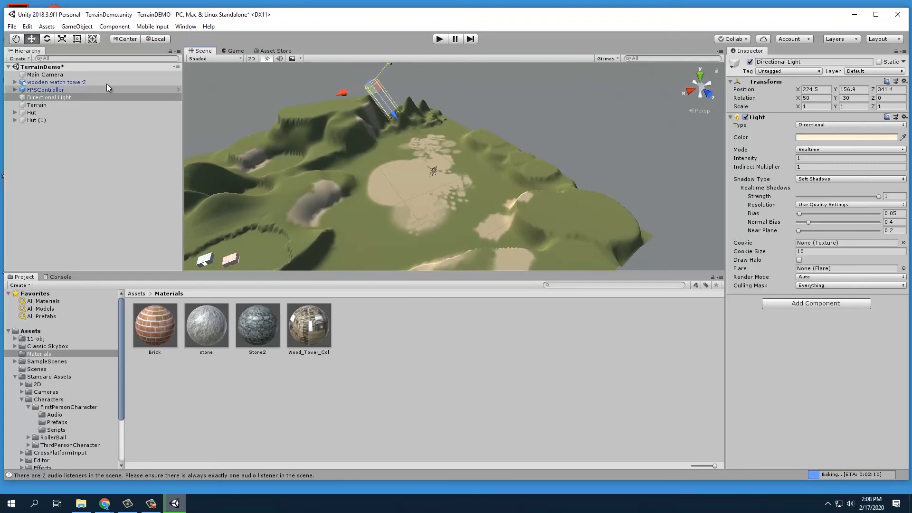
left_click(48, 40)
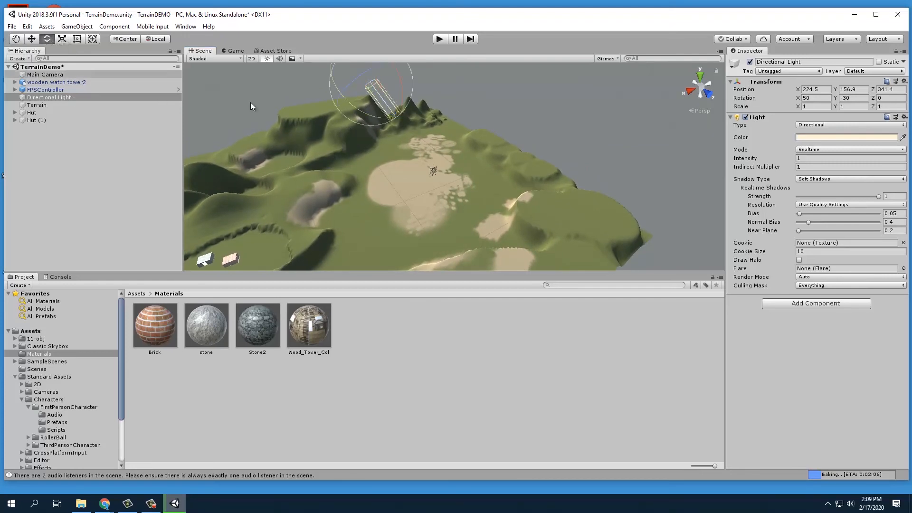
mouse_move(330, 94)
left_mouse_down()
mouse_move(343, 109)
mouse_move(384, 124)
mouse_move(353, 107)
mouse_move(351, 63)
mouse_move(368, 104)
left_mouse_up()
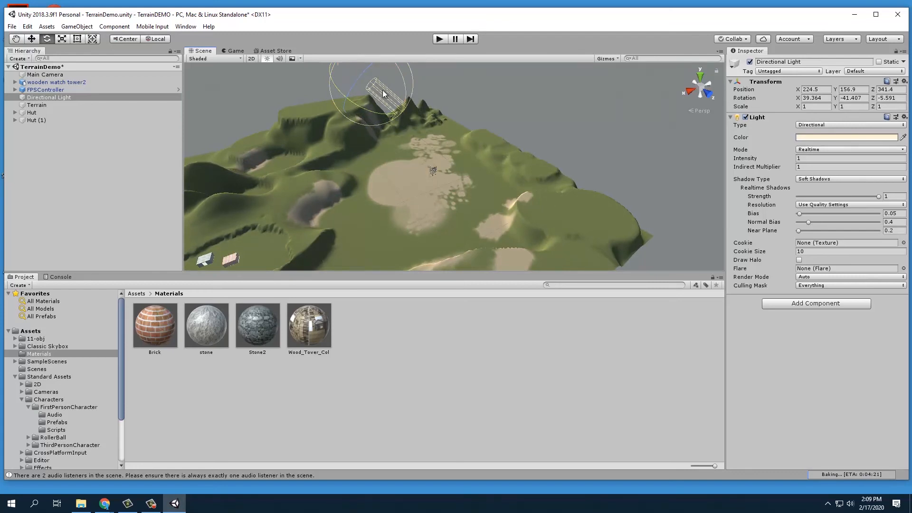
middle_click_drag(411, 103, 468, 129)
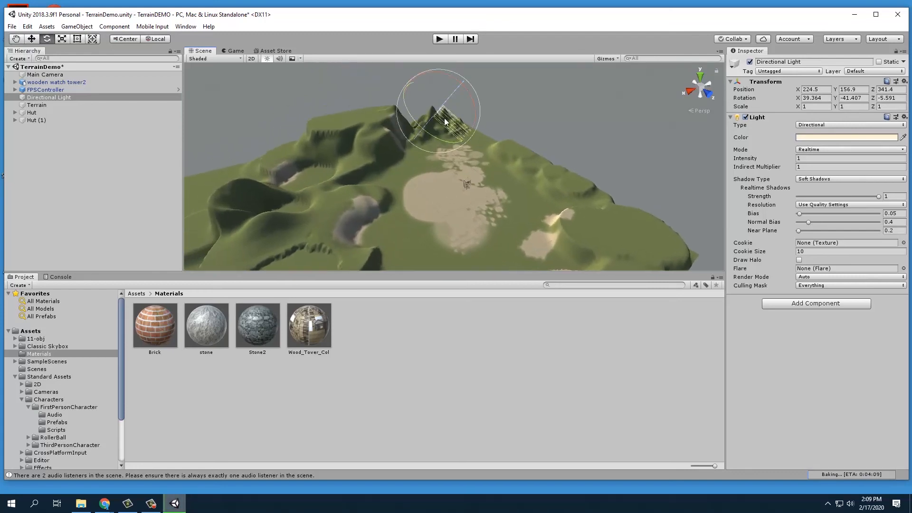
left_click(62, 40)
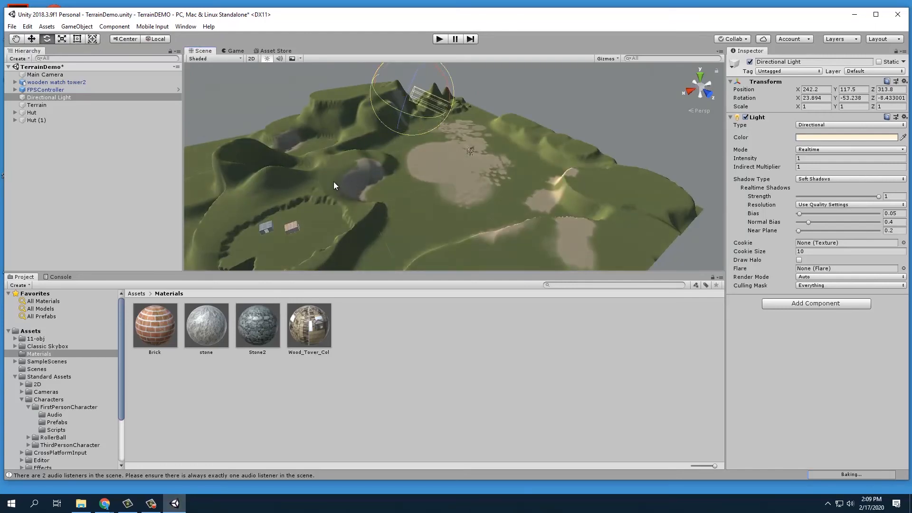
- Examine the stone hut and the brick hut up close in the scene to check their lighting and shadows
middle_click_drag(333, 182, 431, 163)
scroll(415, 154, "up", 10)
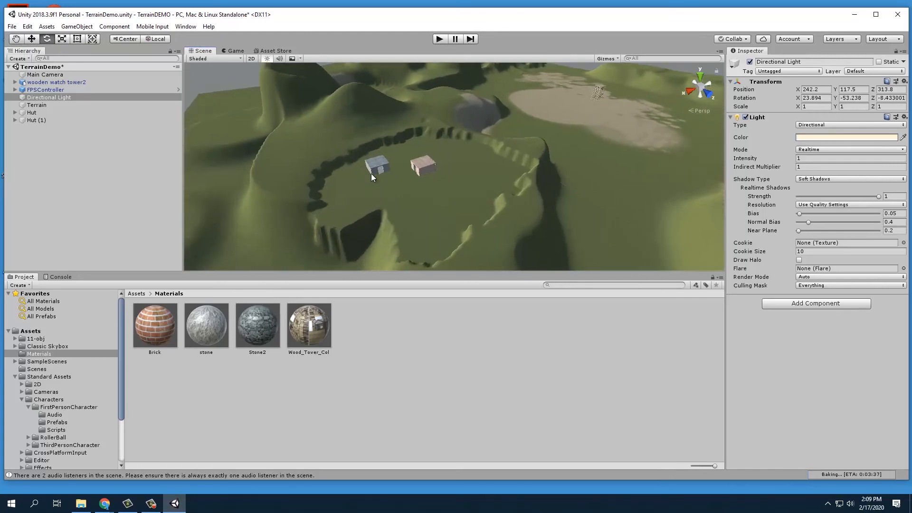
scroll(363, 170, "up", 2)
middle_click_drag(363, 170, 522, 113)
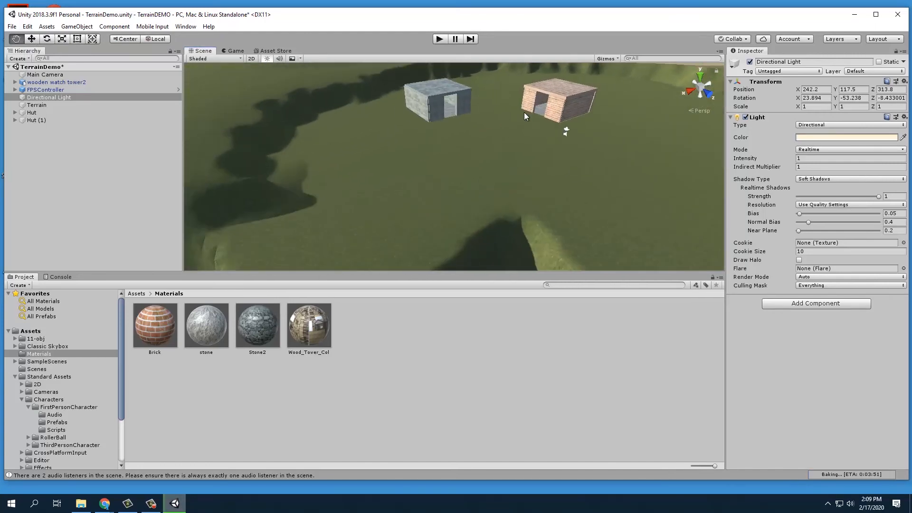
scroll(521, 113, "up", 5)
scroll(483, 163, "down", 6)
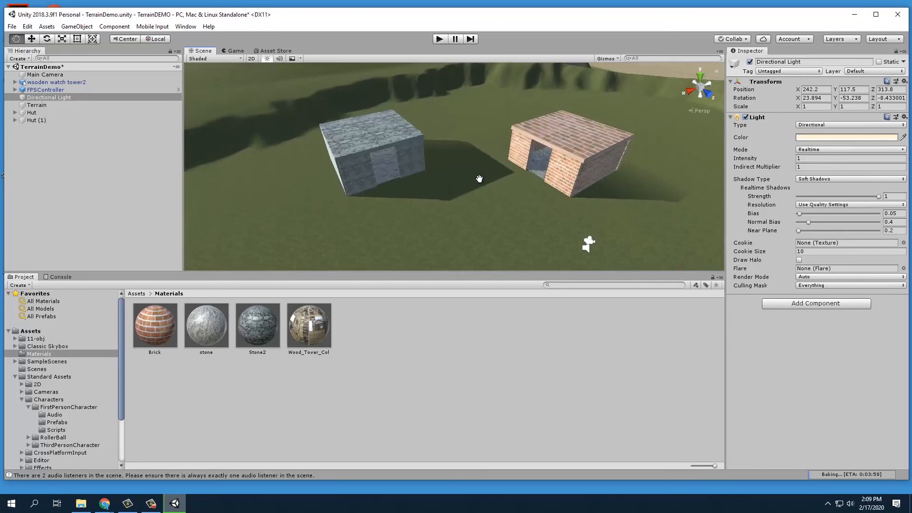
middle_click_drag(479, 177, 449, 96)
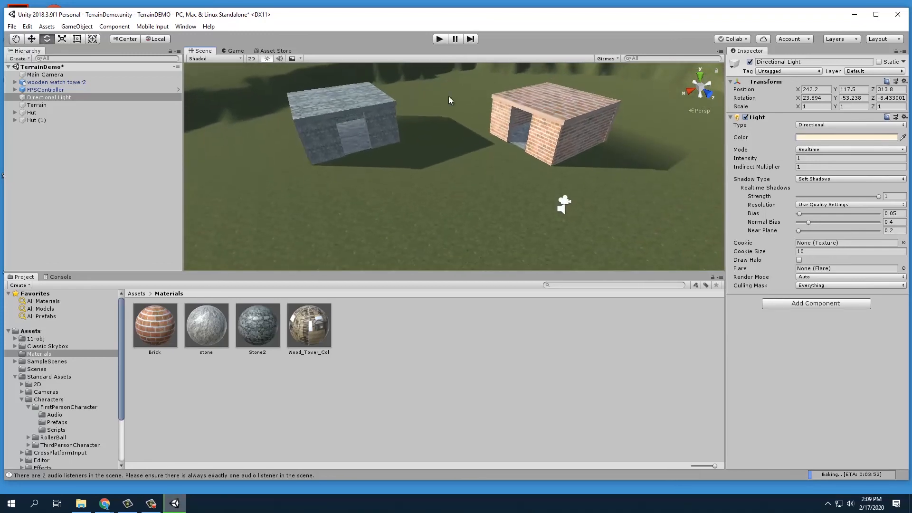
- Play the scene and walk around both huts in first person to inspect the new lighting and shadows
left_click(438, 40)
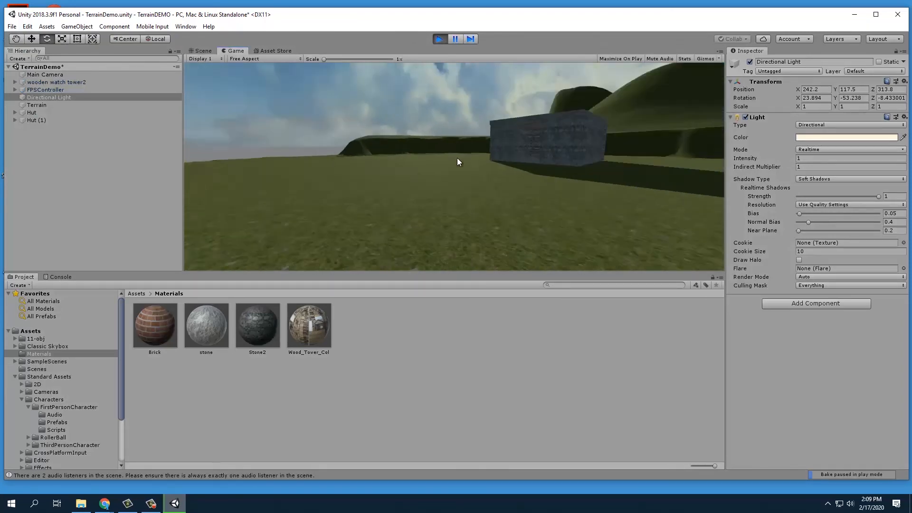
key("w")
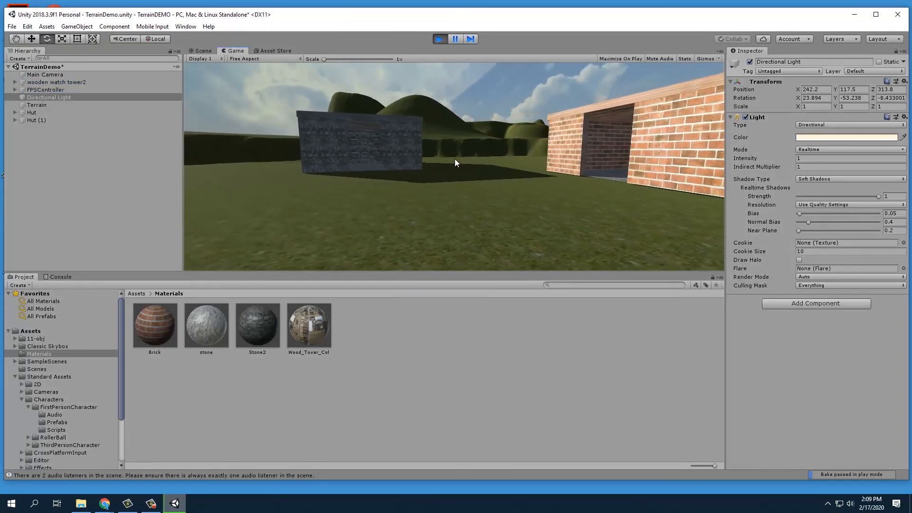
key("a")
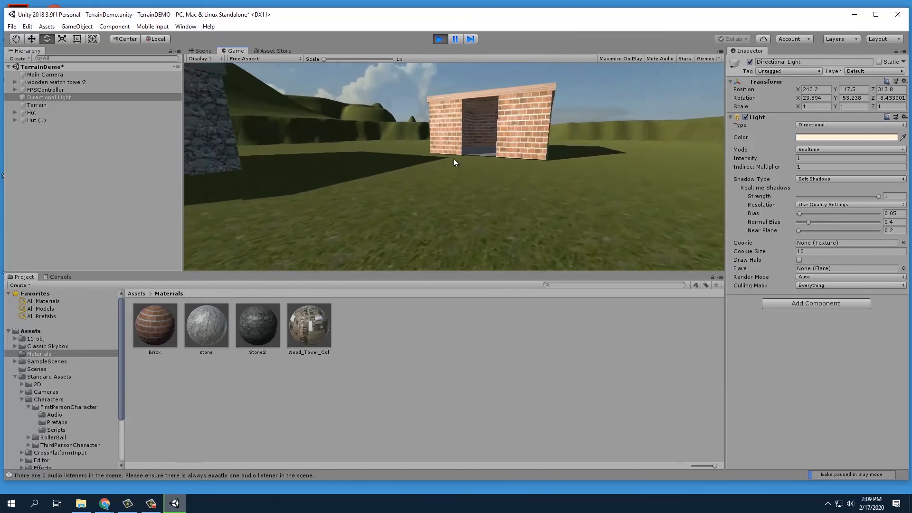
key("w")
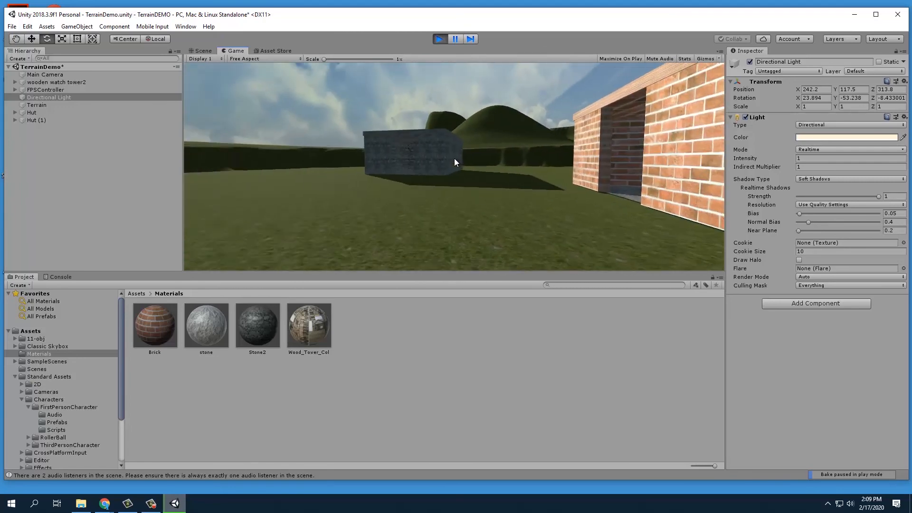
key("s")
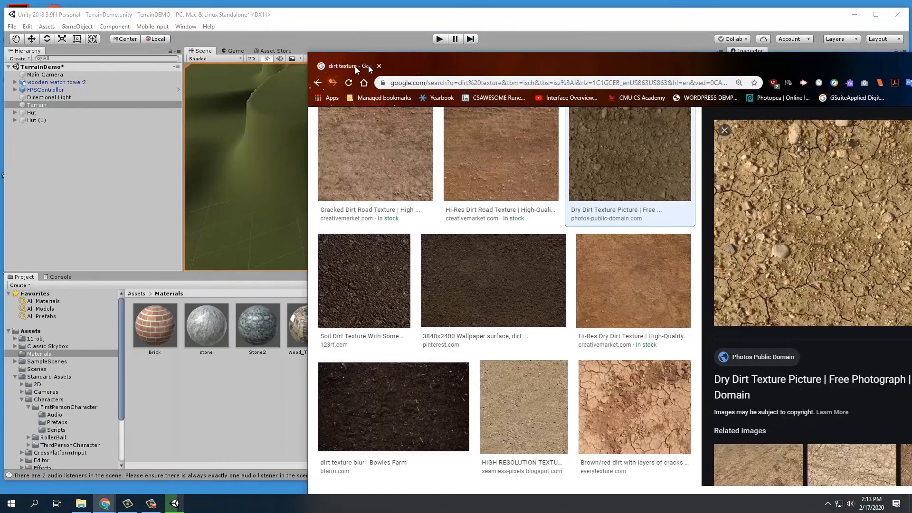
- Save the "Seamless ground dirt texture" image from the browser as a JPG into the project's Assets folder, and uncover the Unity scene
left_click_drag(349, 43, 150, 43)
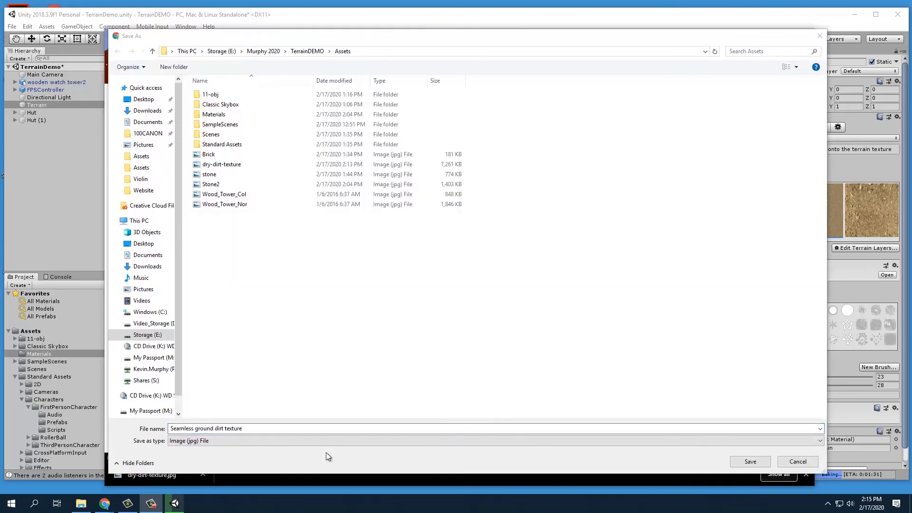
left_click(204, 441)
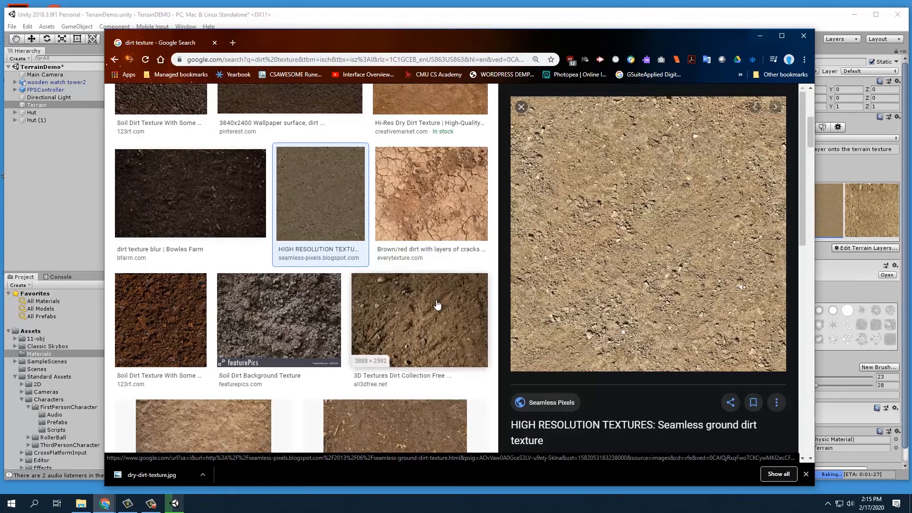
right_click(598, 232)
left_click(639, 332)
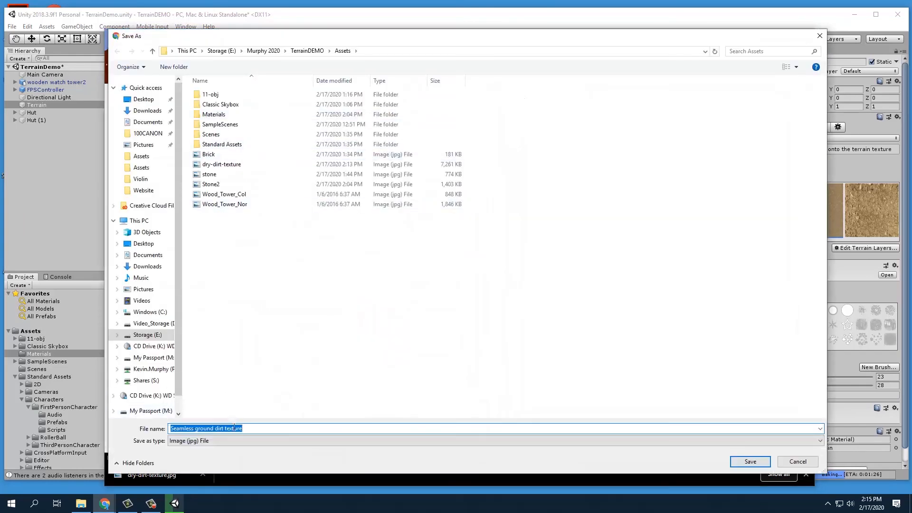
left_click(750, 461)
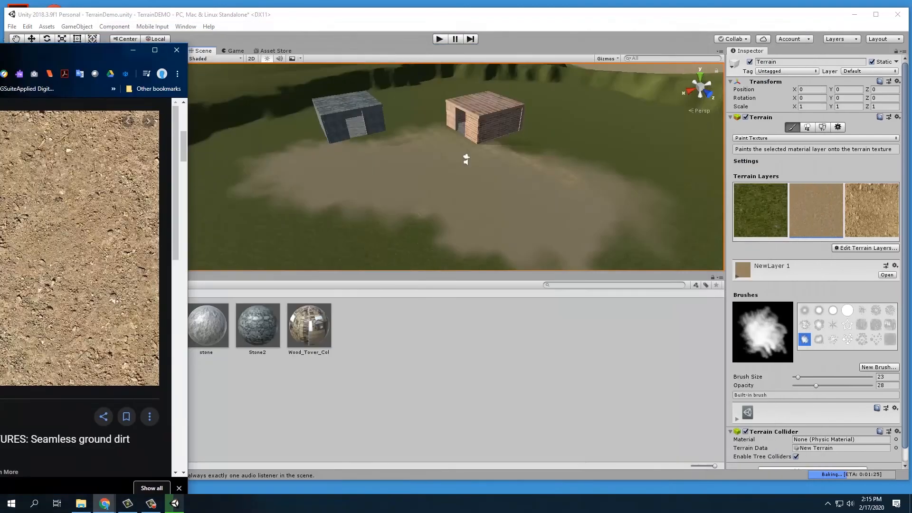
left_click_drag(2, 49, 0, 50)
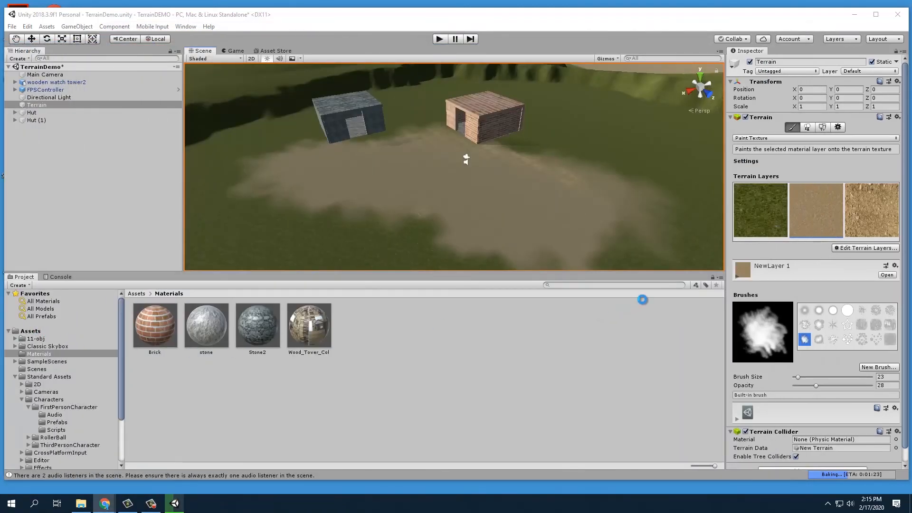
- Create a new terrain layer for the terrain, searching for "seam" and using the seamless ground dirt texture
left_click(844, 249)
left_click(851, 251)
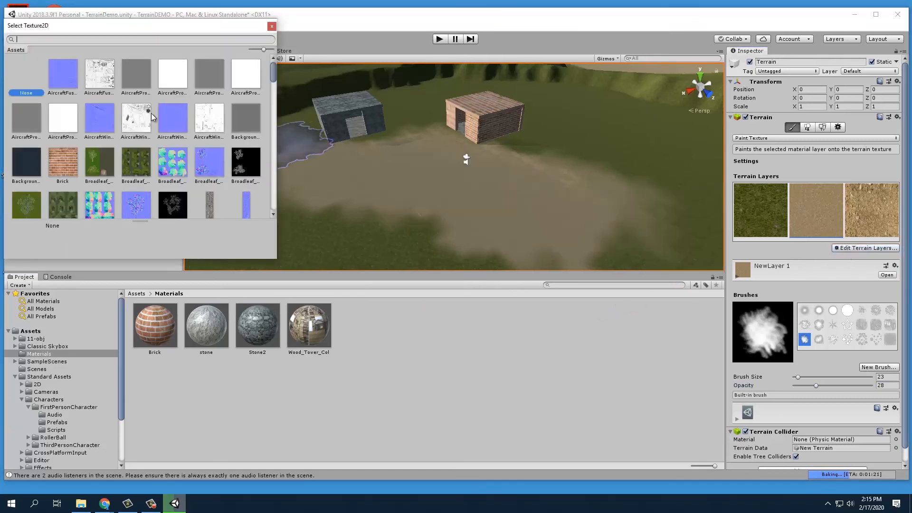
type("seam")
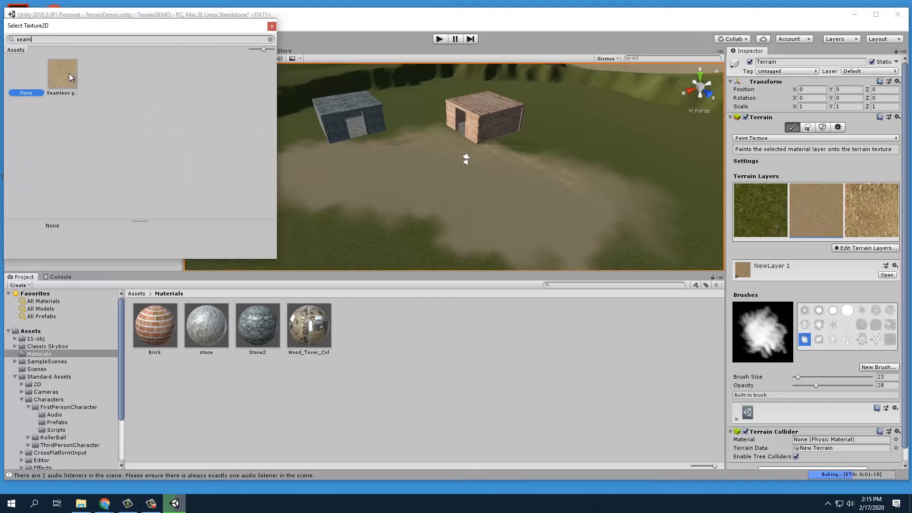
double_click(69, 73)
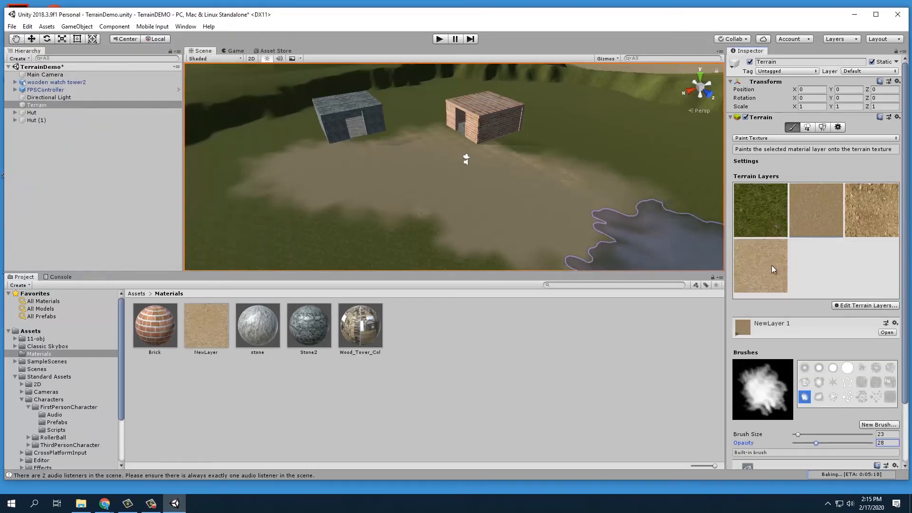
- Paint the new seamless dirt layer over the clearing in front of the two huts
left_click(761, 266)
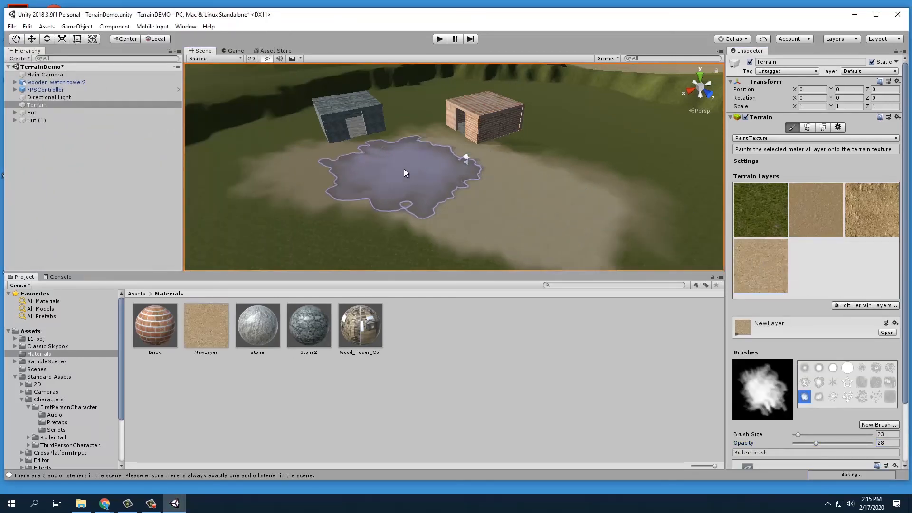
scroll(490, 182, "up", 5)
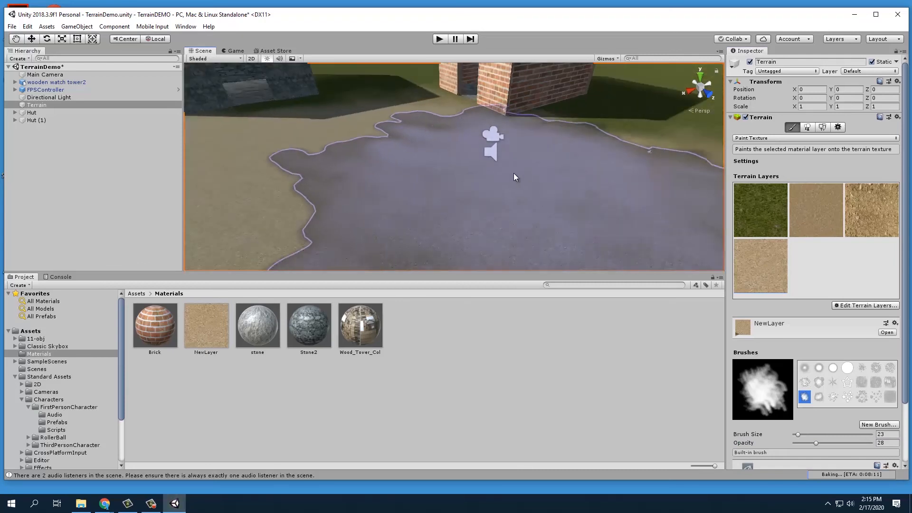
scroll(514, 177, "down", 5)
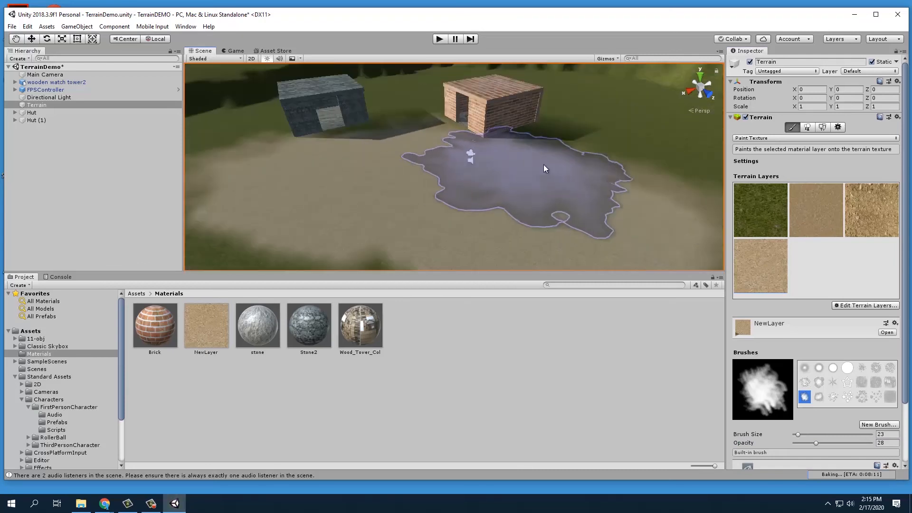
- Paint a dirt path with the star-shaped brush from the huts' clearing past the ridge towards the watch tower clearing
left_click(834, 382)
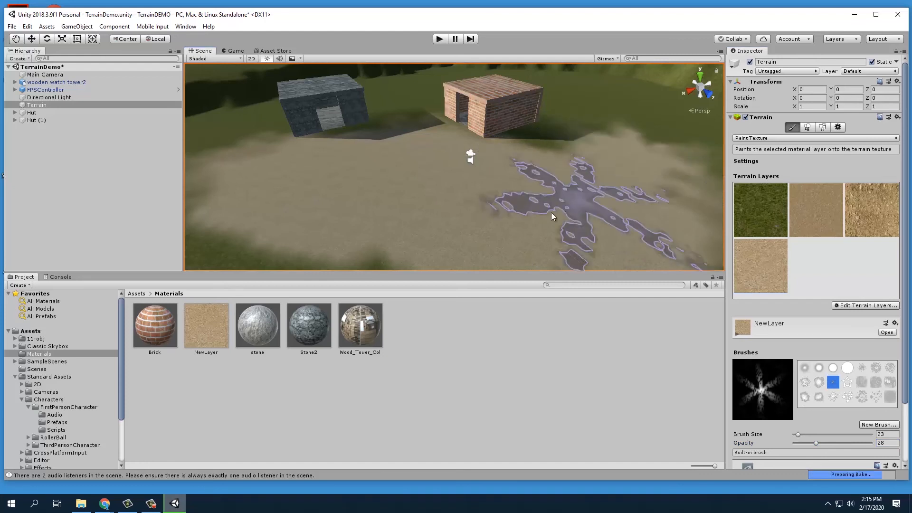
scroll(424, 175, "down", 2)
scroll(424, 171, "down", 4)
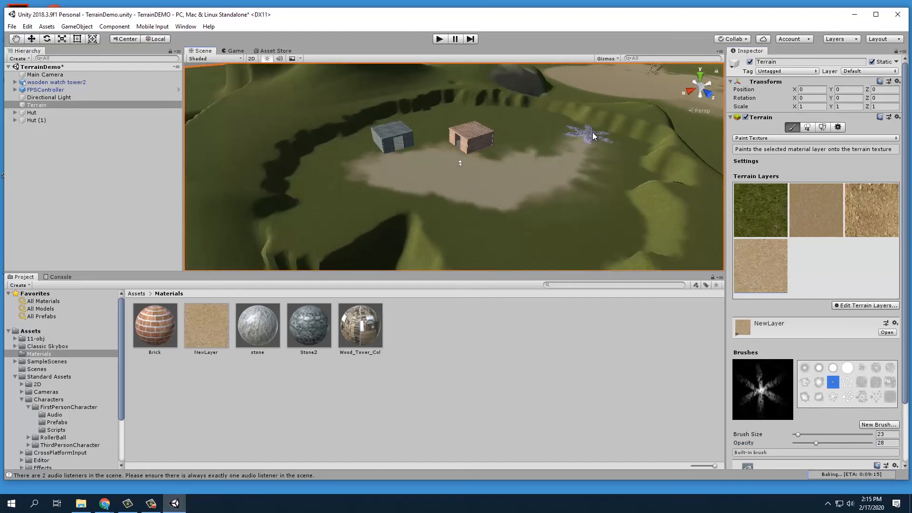
scroll(495, 176, "down", 1)
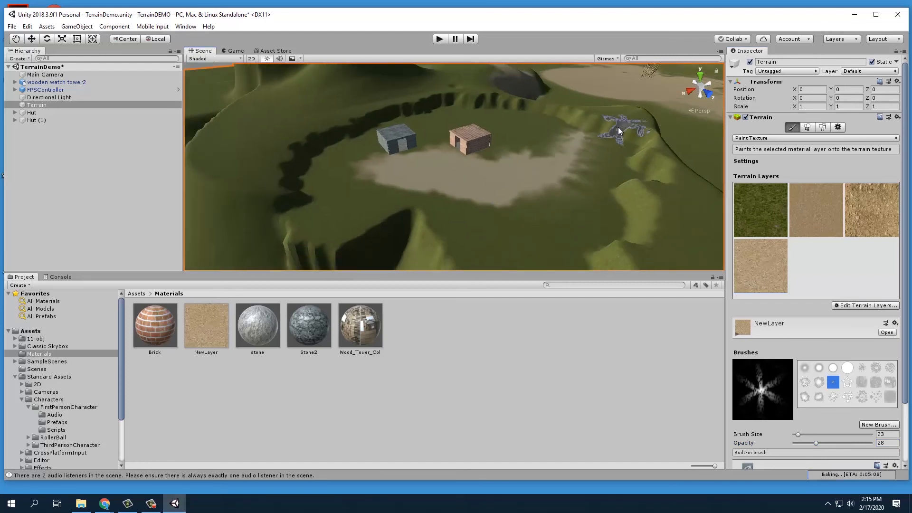
middle_click_drag(619, 128, 461, 151)
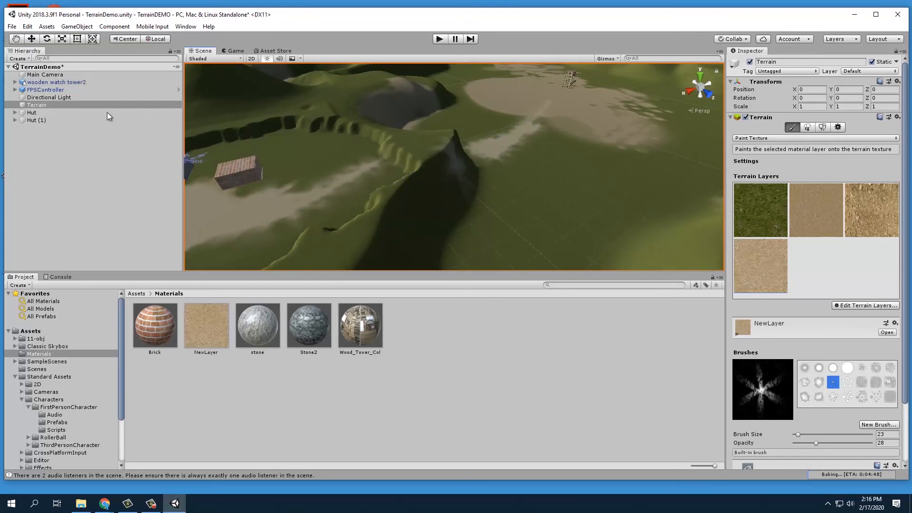
- Use Raise or Lower Terrain with the star-shaped brush to raise spikes on the ridge that blocks the dirt path
left_click(763, 139)
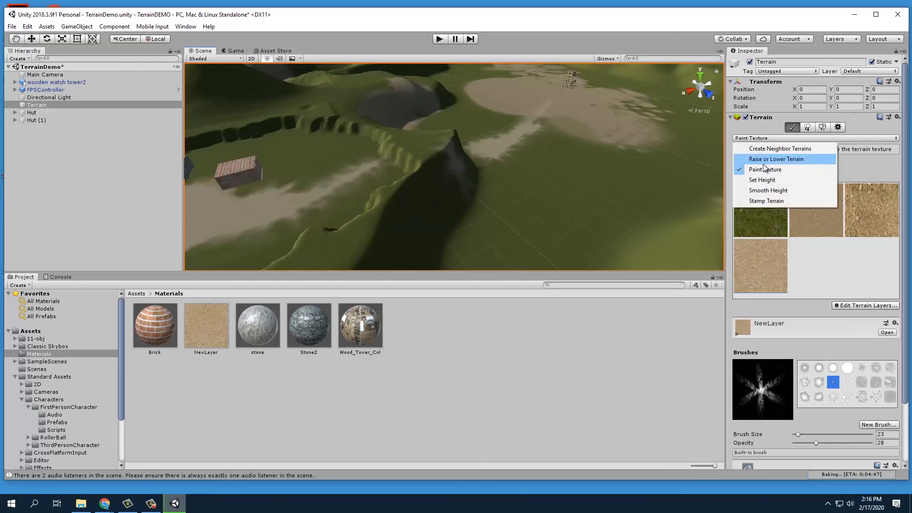
left_click(763, 162)
mouse_move(395, 142)
left_mouse_down()
mouse_move(446, 140)
mouse_move(427, 131)
left_mouse_up()
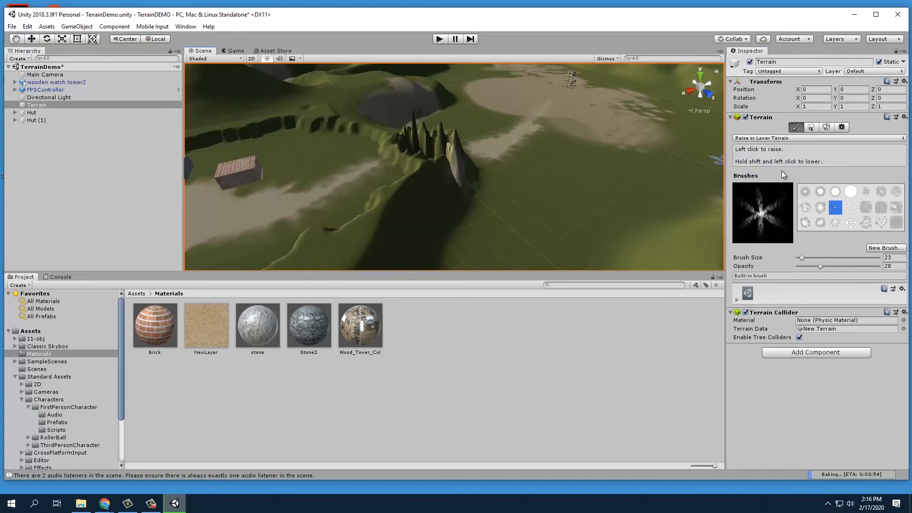
- Lower the spiked ridge across the dirt path with the solid round brush to open a gap between the huts and the watch tower
left_click(850, 191)
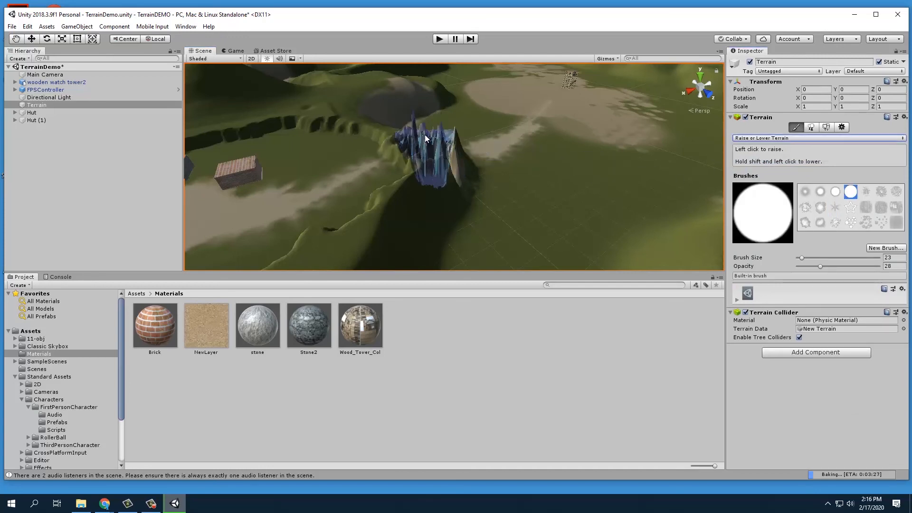
mouse_move(425, 135)
left_mouse_down()
mouse_move(441, 138)
mouse_move(432, 150)
mouse_move(453, 145)
left_mouse_up()
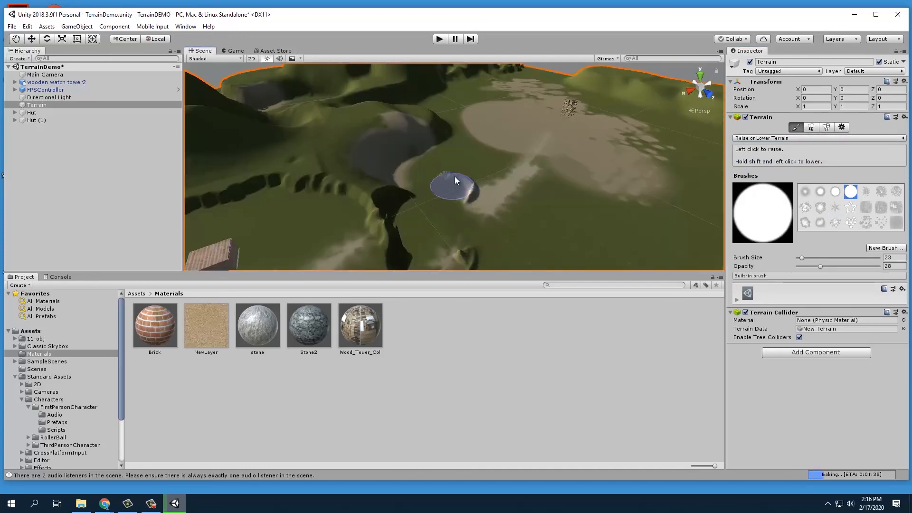
left_click_drag(405, 231, 397, 228)
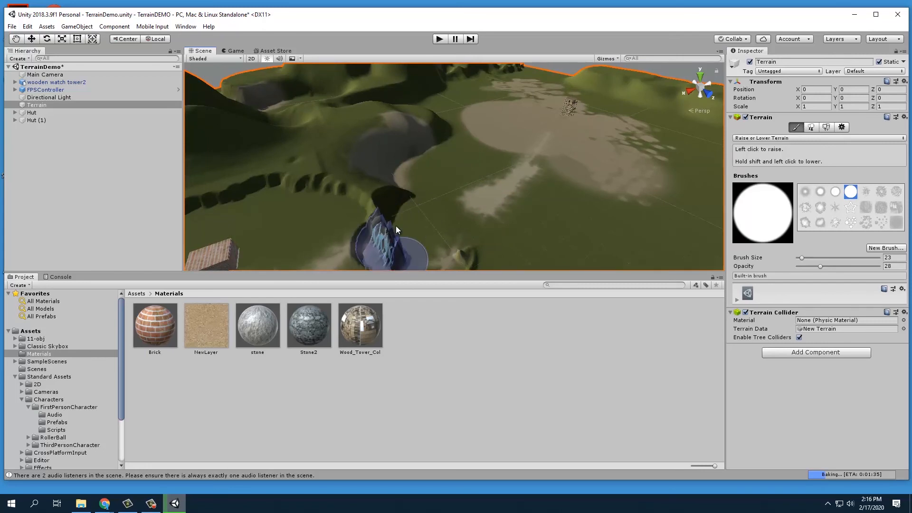
middle_click_drag(400, 221, 386, 161)
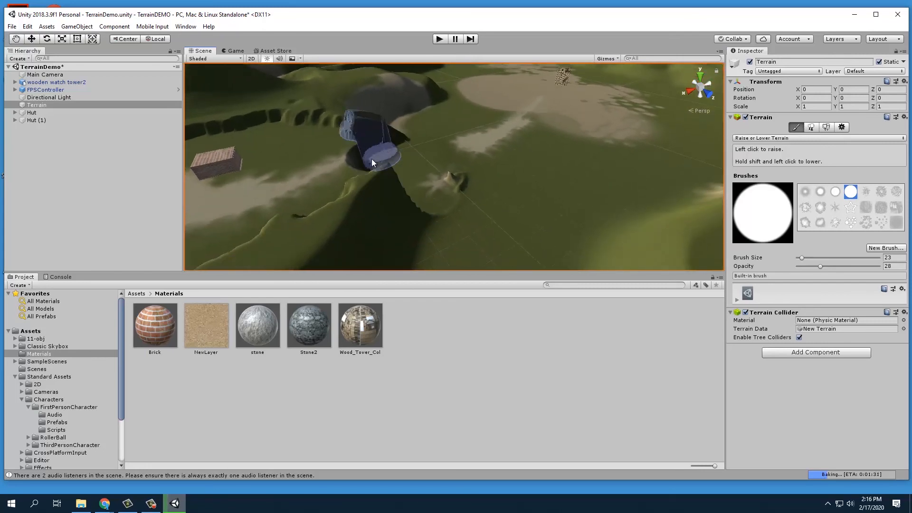
mouse_move(371, 159)
left_mouse_down()
mouse_move(396, 166)
mouse_move(386, 167)
left_mouse_up()
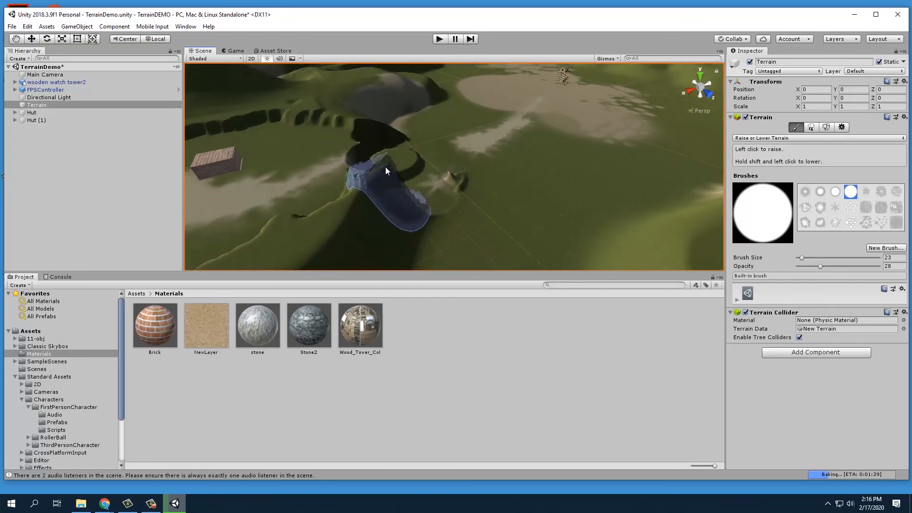
middle_click_drag(418, 179, 463, 180)
left_click_drag(463, 180, 459, 226)
scroll(495, 187, "up", 3)
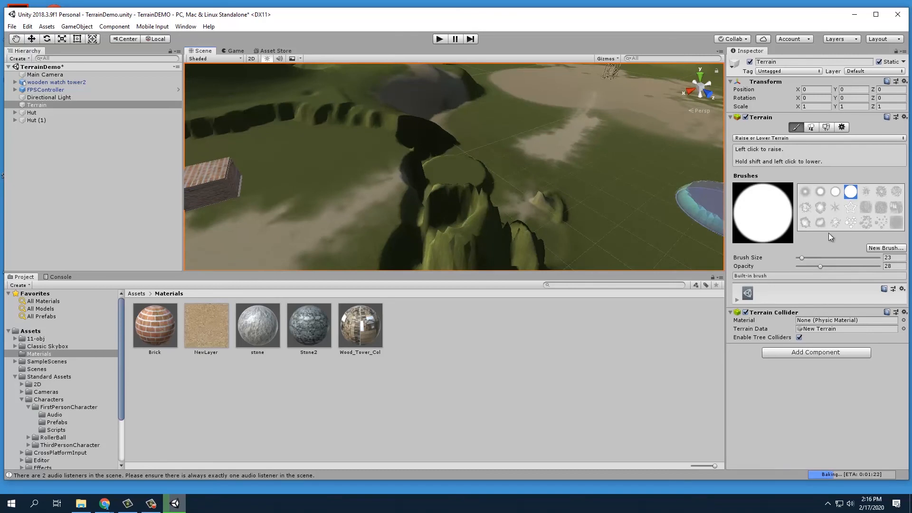
- Smooth the terrain height over the rough lowered gap and the small spikes around it using the solid round brush
left_click(787, 138)
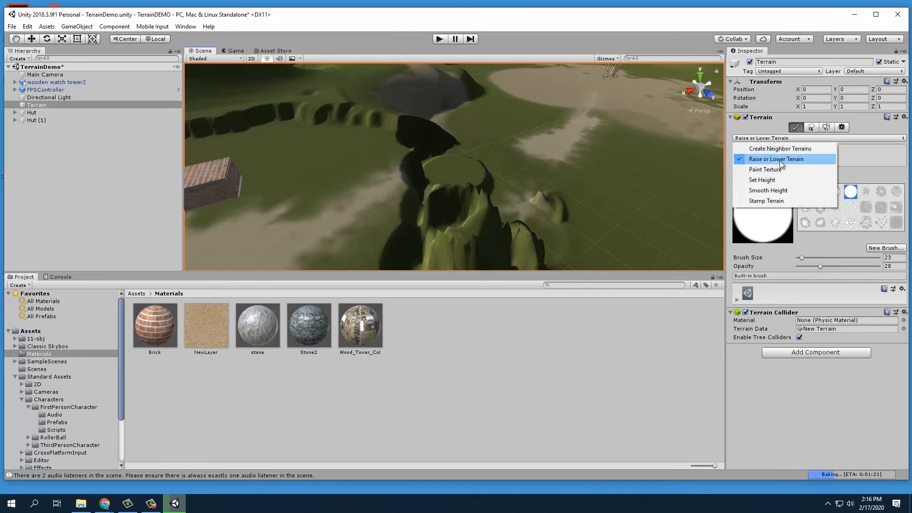
left_click(775, 190)
mouse_move(466, 177)
left_mouse_down()
mouse_move(464, 205)
mouse_move(515, 221)
mouse_move(426, 164)
mouse_move(377, 168)
mouse_move(480, 161)
mouse_move(349, 196)
mouse_move(409, 184)
mouse_move(391, 169)
mouse_move(465, 140)
mouse_move(540, 198)
mouse_move(407, 187)
mouse_move(318, 264)
left_mouse_up()
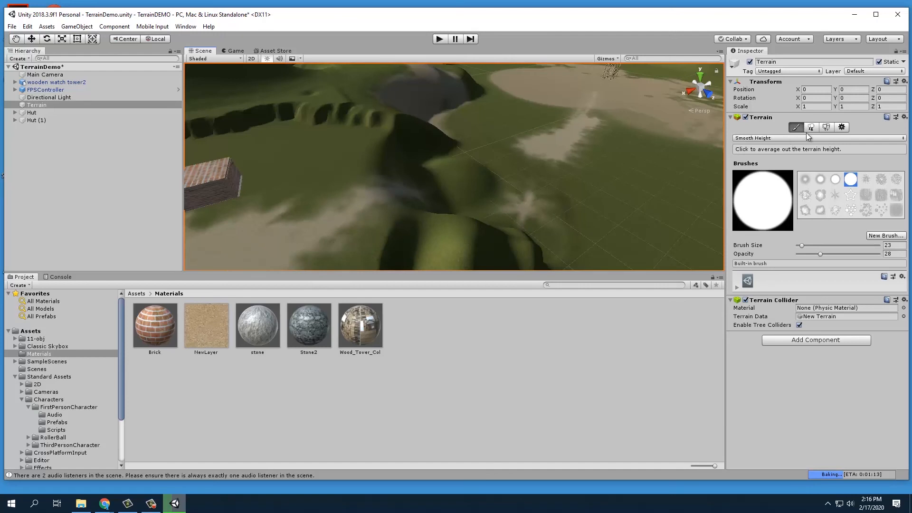
- Paint the dirt texture with a scattered-blotch brush through the smoothed gap, joining the path to the huts' clearing
left_click(796, 137)
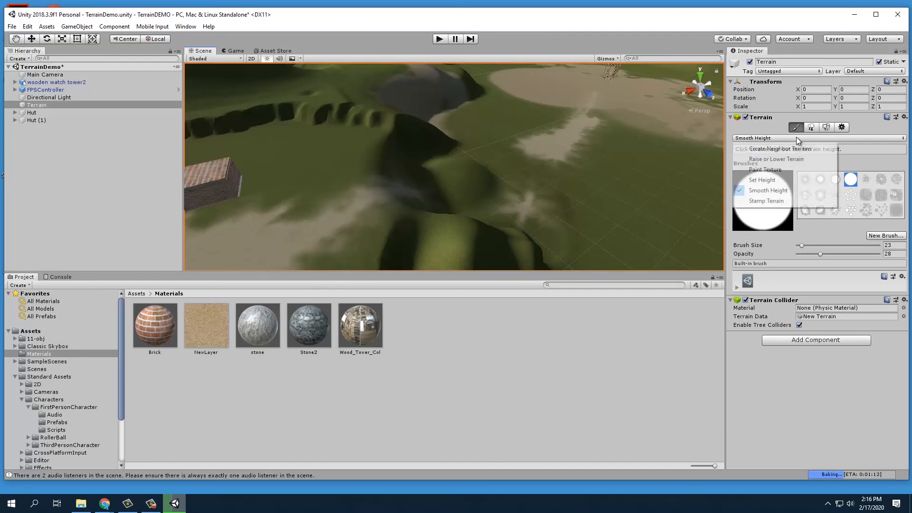
left_click(785, 170)
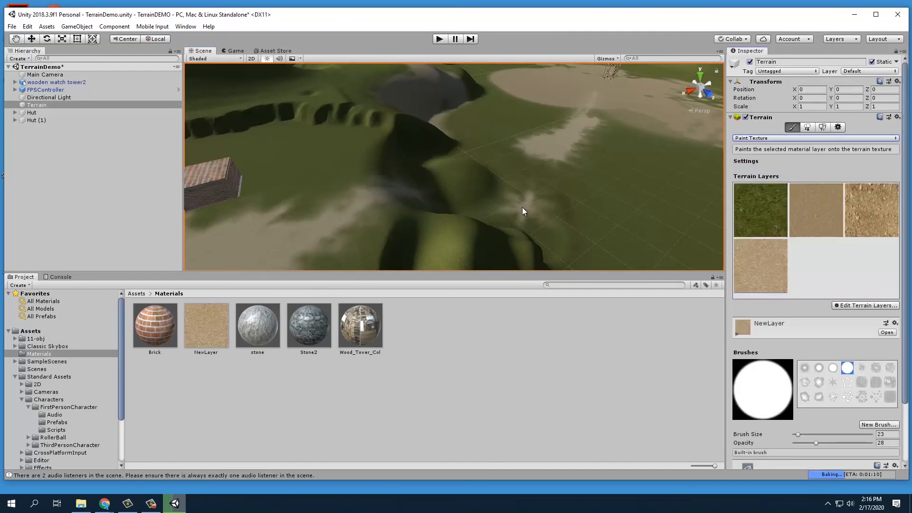
mouse_move(494, 176)
left_mouse_down()
mouse_move(446, 189)
mouse_move(534, 147)
mouse_move(465, 207)
left_mouse_up()
key("ctrl+z")
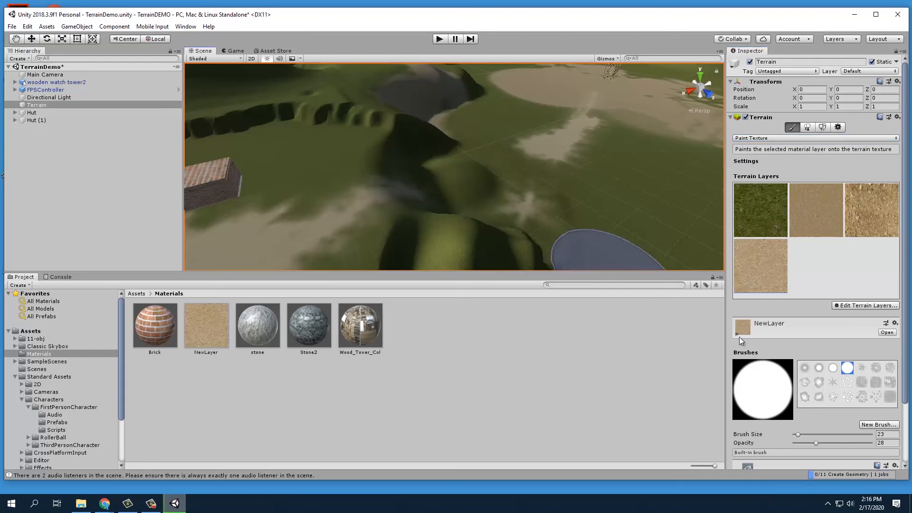
left_click(875, 397)
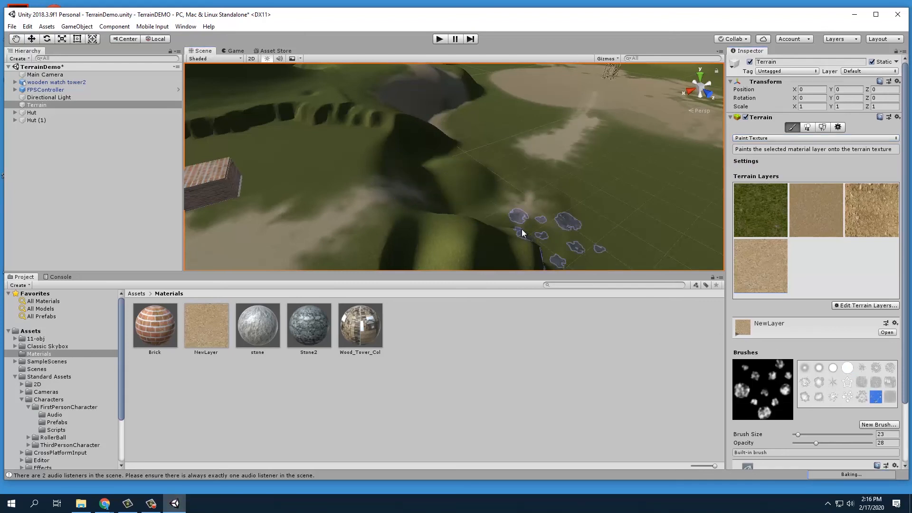
left_click_drag(441, 196, 323, 220)
scroll(357, 191, "down", 3)
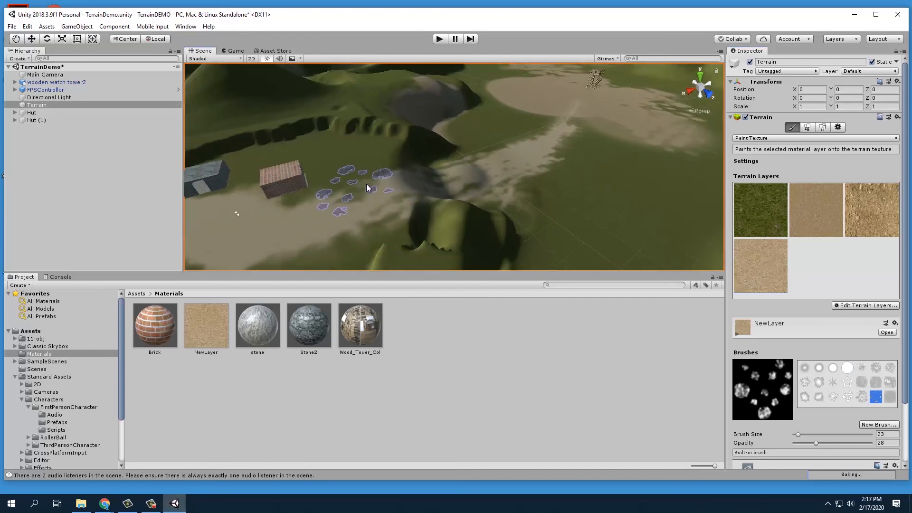
middle_click_drag(367, 184, 558, 133)
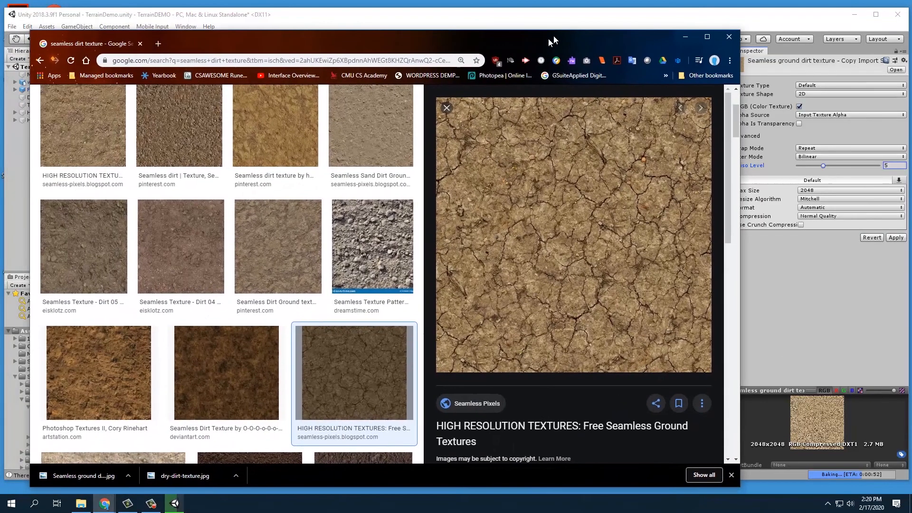
- Save the cracked dirt image from the browser into the project's Assets folder as "seamless 2Dirt cracked 00 seamless"
left_click_drag(554, 40, 568, 34)
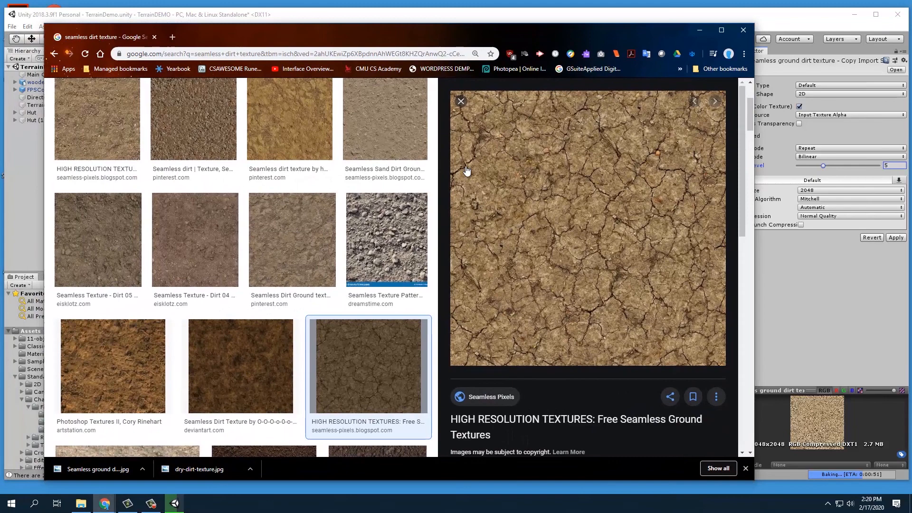
right_click(510, 161)
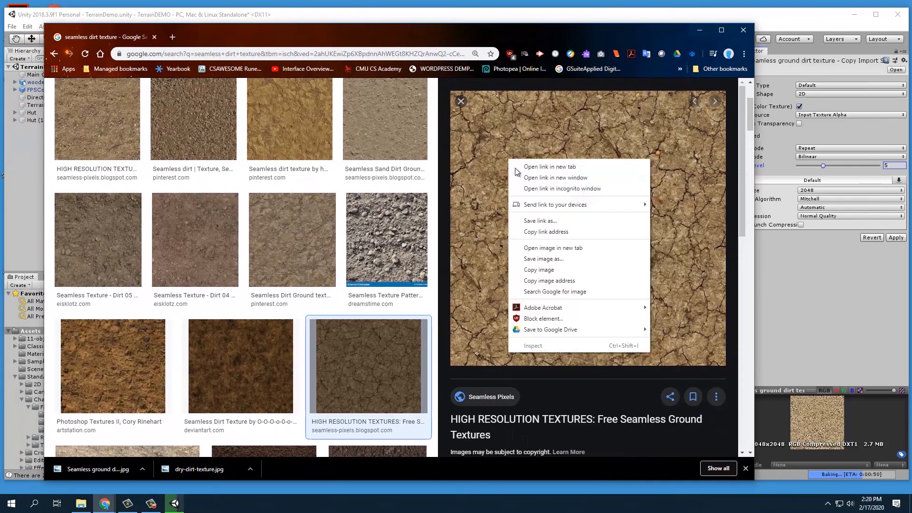
left_click(534, 259)
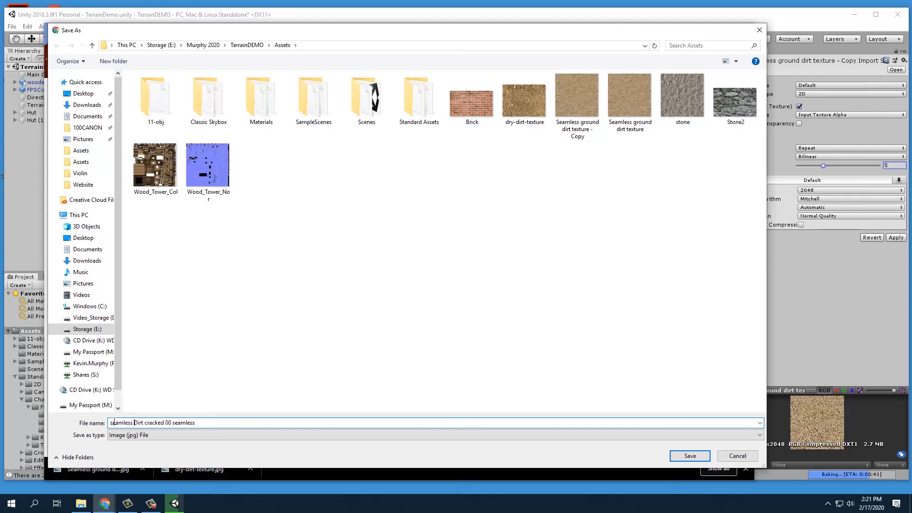
key("Return")
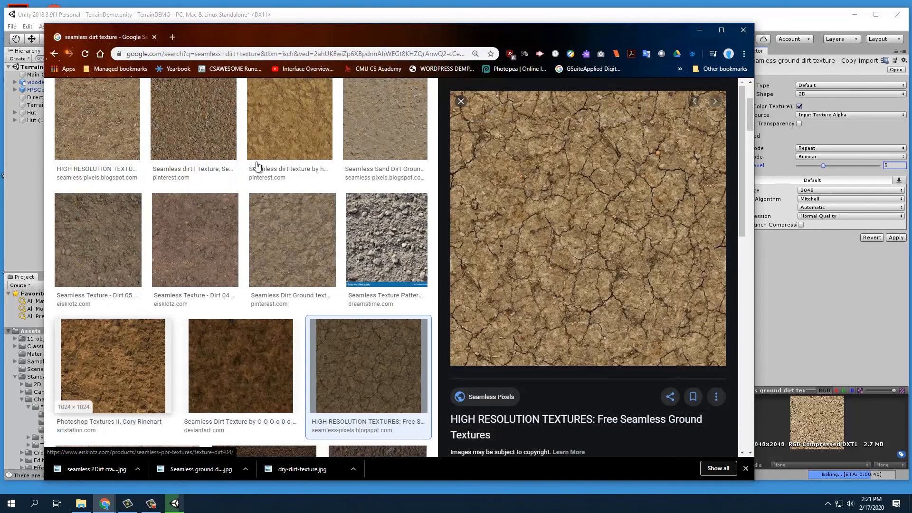
- Switch to Unity and create another terrain layer for the terrain, searching for "se" and using the seamless 2Dirt cracked texture
left_click(810, 144)
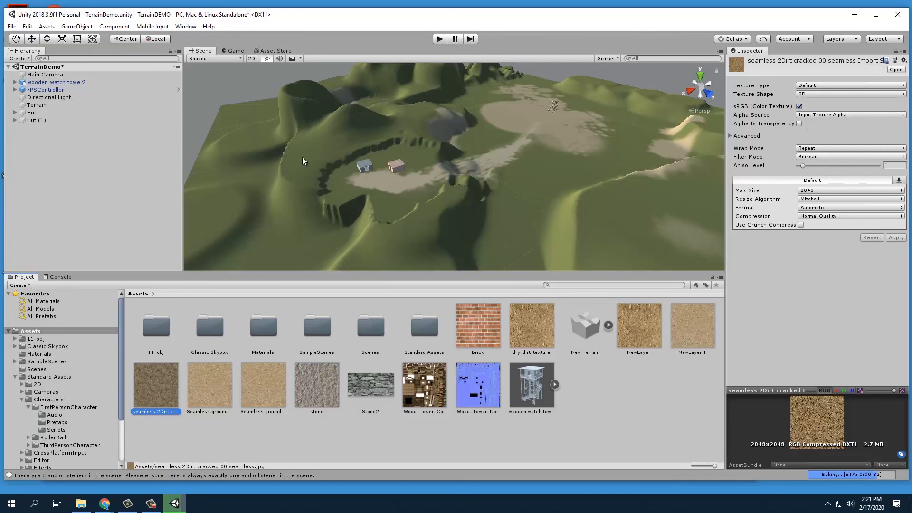
left_click(36, 105)
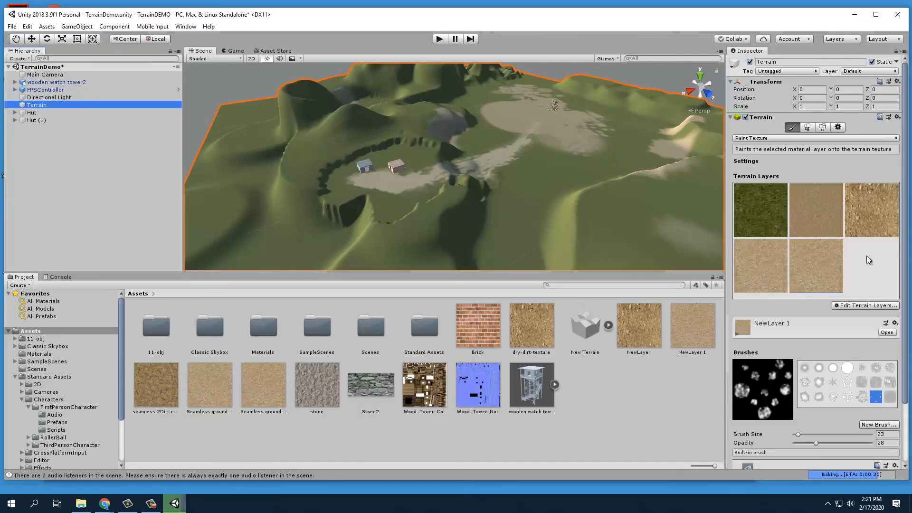
left_click(849, 306)
left_click(852, 311)
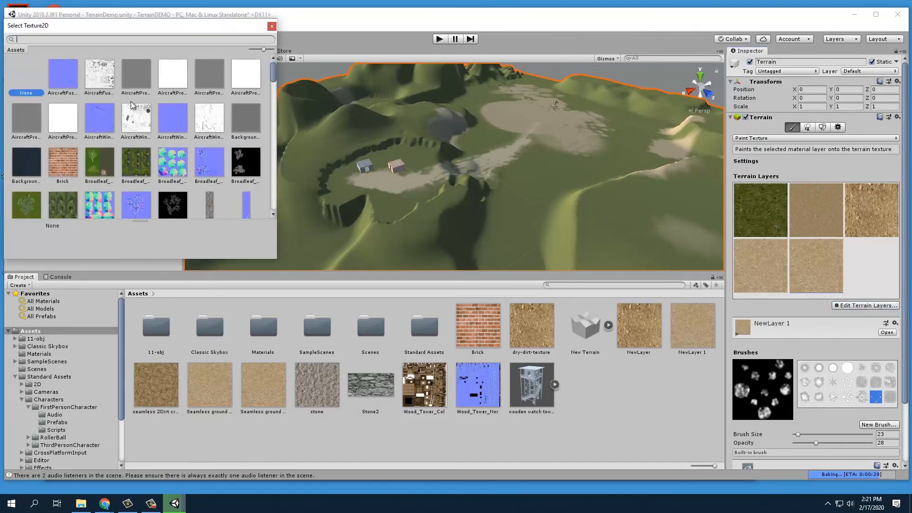
type("se")
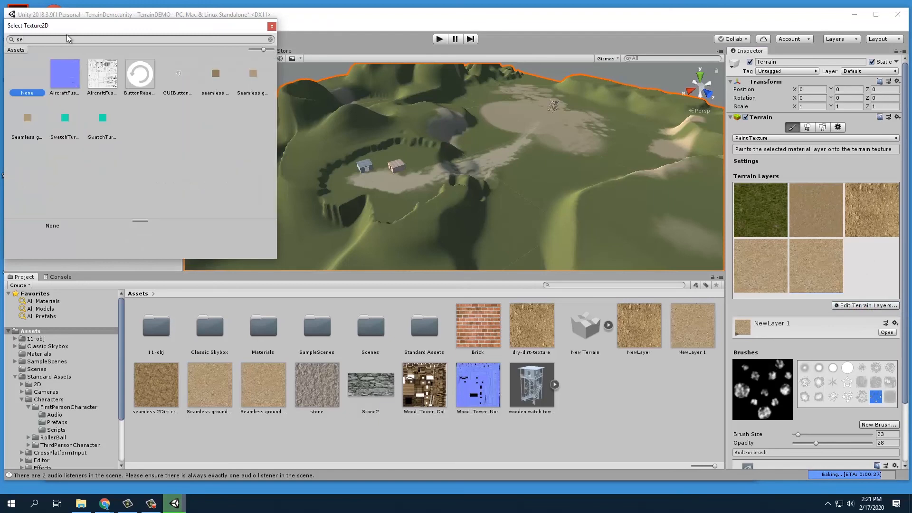
left_click(218, 75)
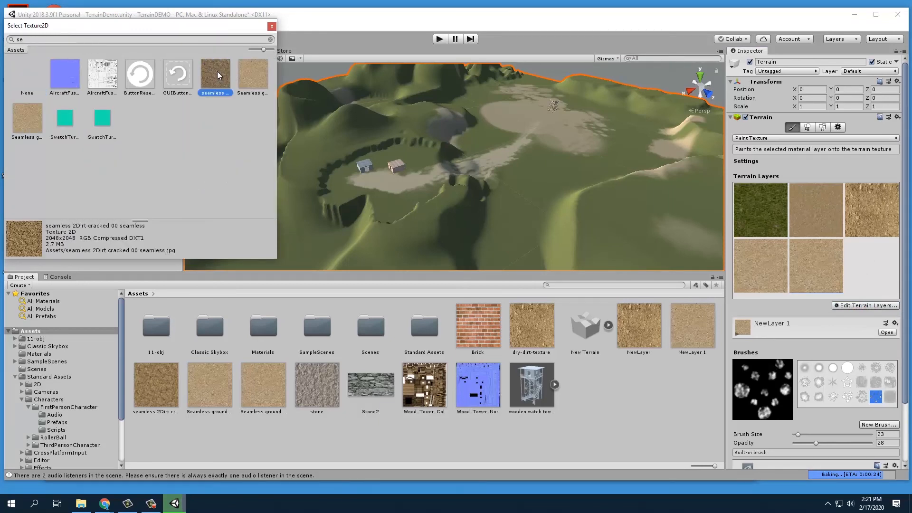
double_click(218, 71)
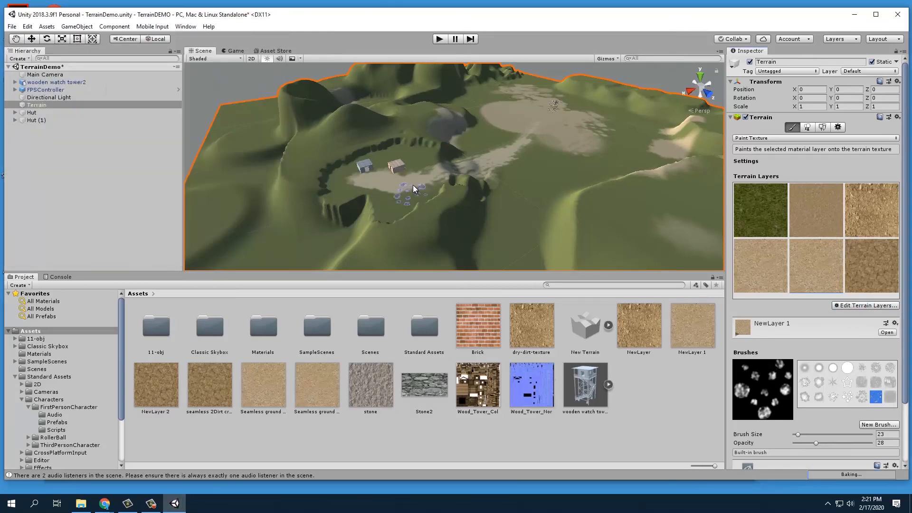
- Paint the new cracked dirt layer over the clearing around the huts, using the scattered-blotch brush and a soft irregular brush
scroll(397, 181, "up", 5)
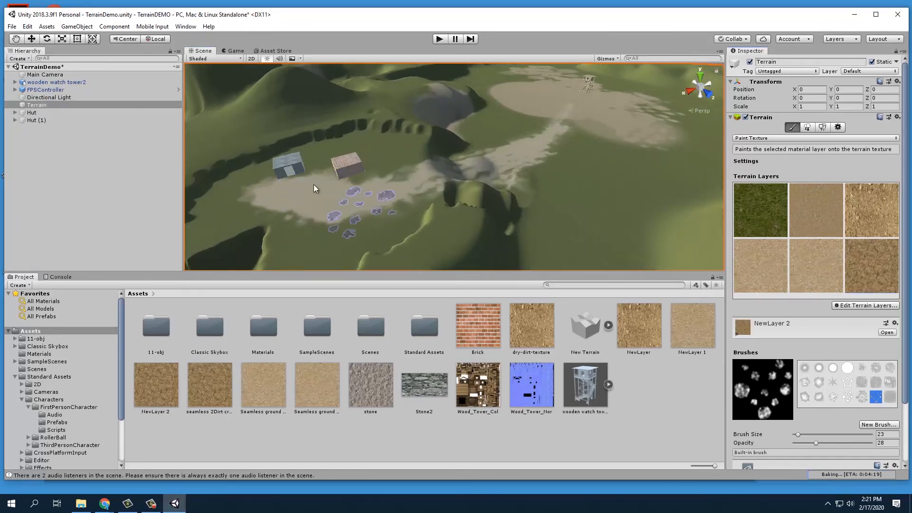
mouse_move(318, 195)
left_mouse_down()
mouse_move(337, 199)
mouse_move(298, 189)
mouse_move(377, 202)
left_mouse_up()
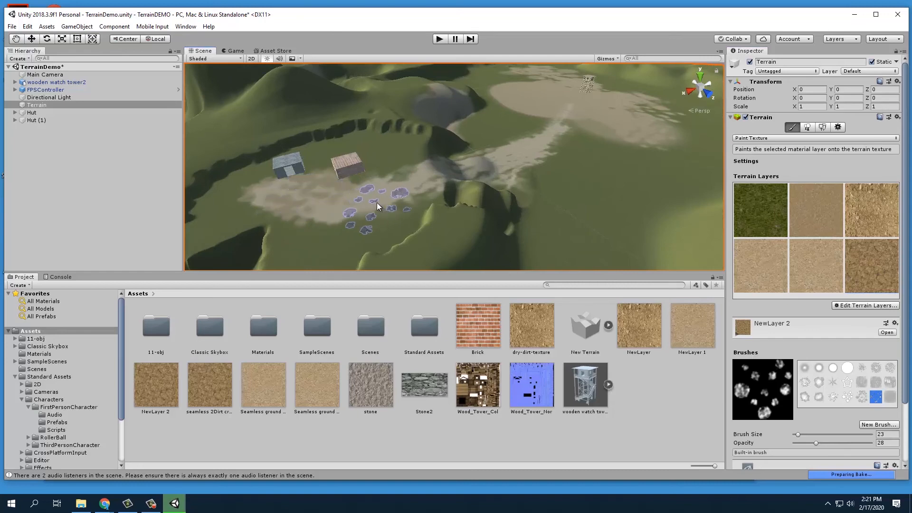
middle_click_drag(423, 196, 407, 174)
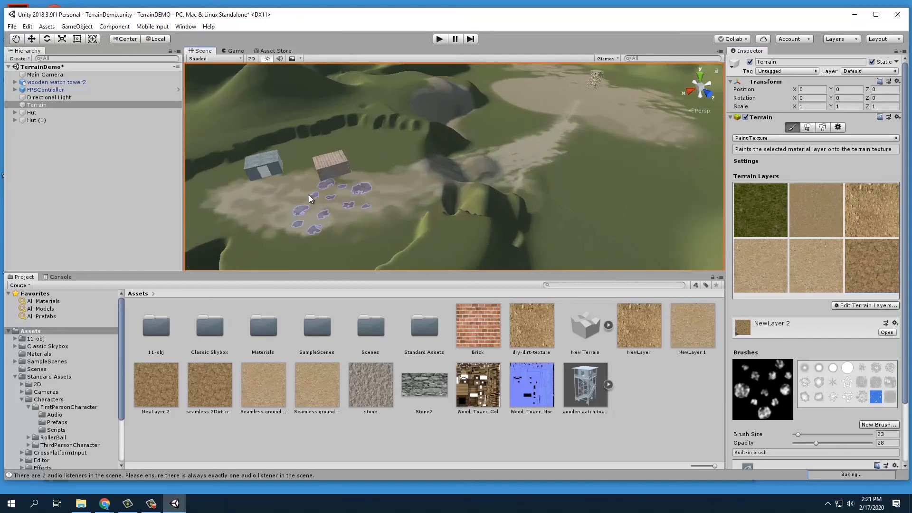
scroll(407, 174, "up", 10)
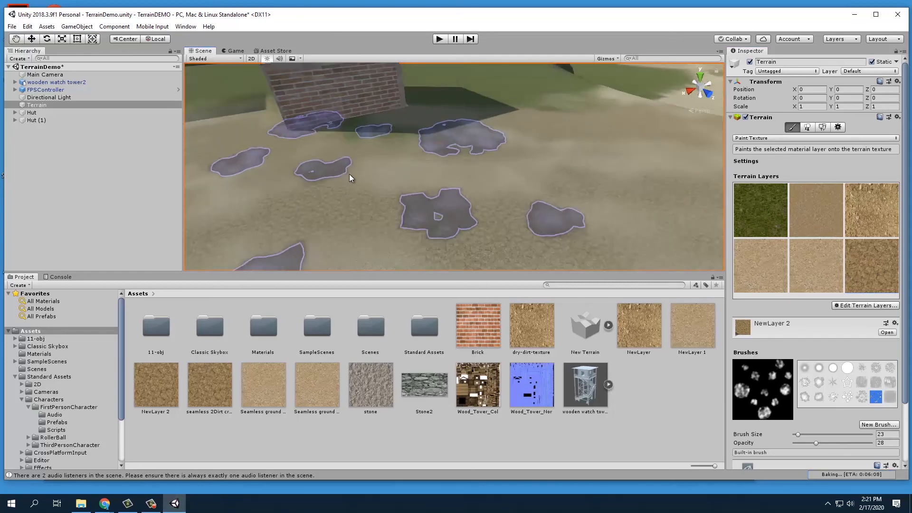
middle_click_drag(465, 153, 480, 151)
scroll(445, 156, "down", 7)
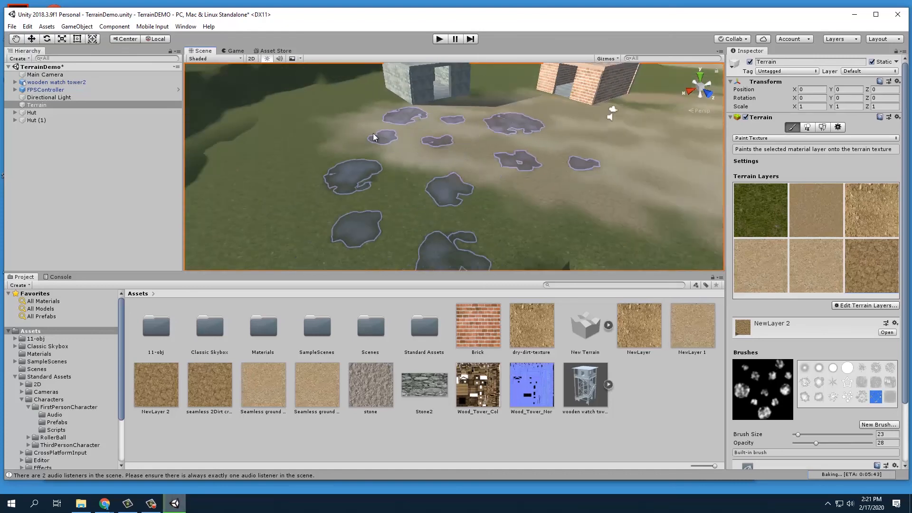
mouse_move(627, 220)
left_mouse_down()
mouse_move(567, 197)
mouse_move(698, 222)
mouse_move(435, 169)
mouse_move(531, 144)
left_mouse_up()
scroll(532, 144, "down", 5)
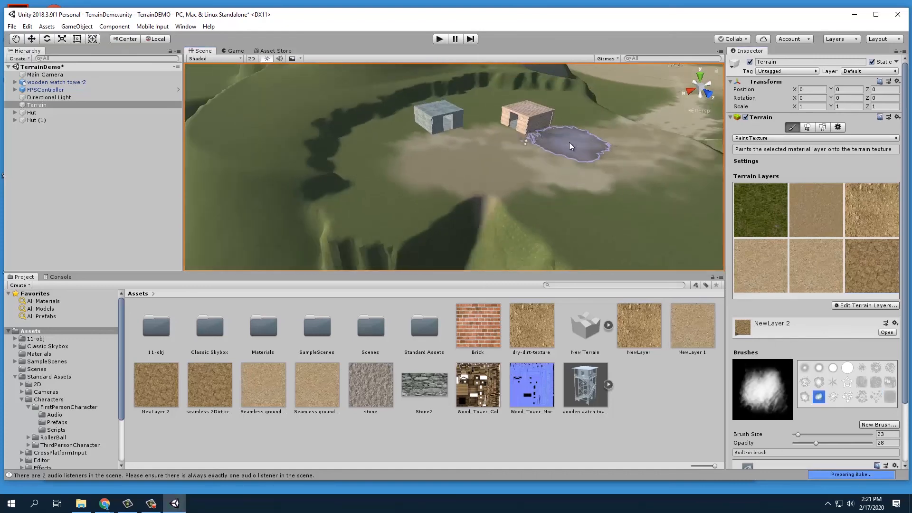
middle_click_drag(577, 194, 522, 196)
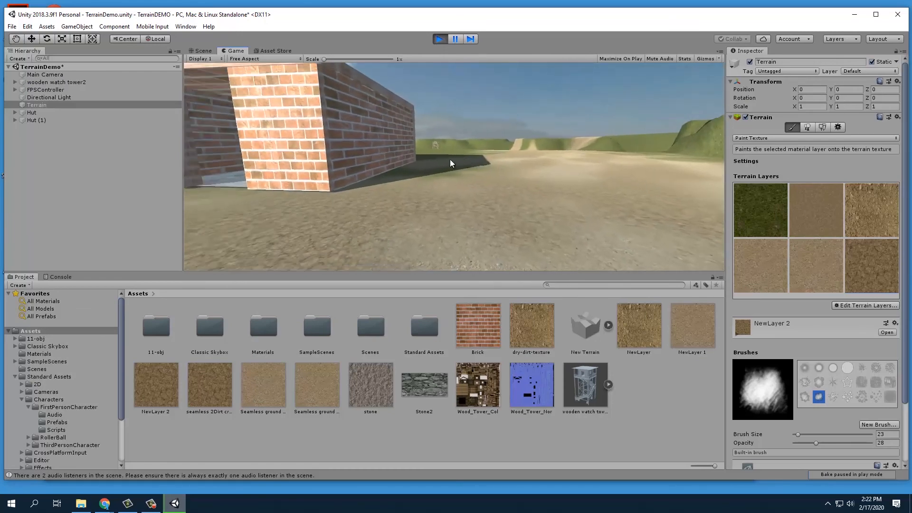
- Walk in play mode from the brick hut along the dirt path to the ridge gap to inspect the painted textures
key("w")
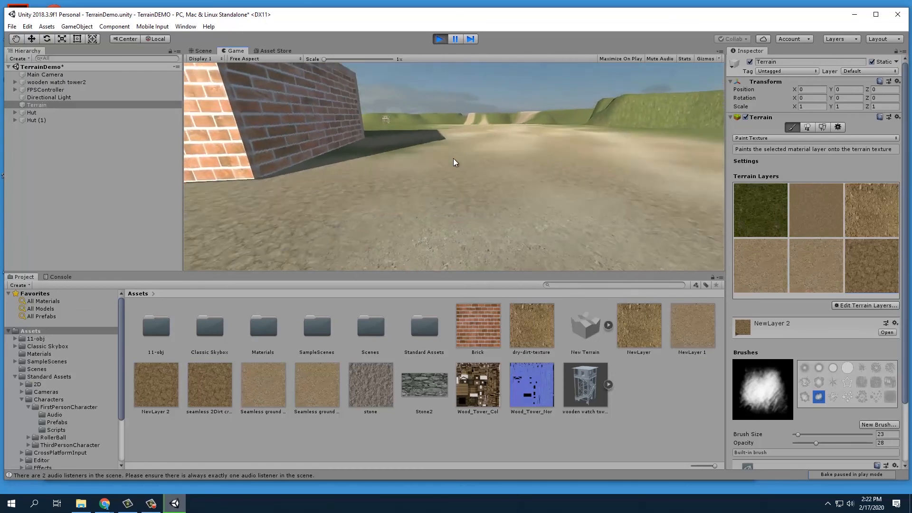
key("w")
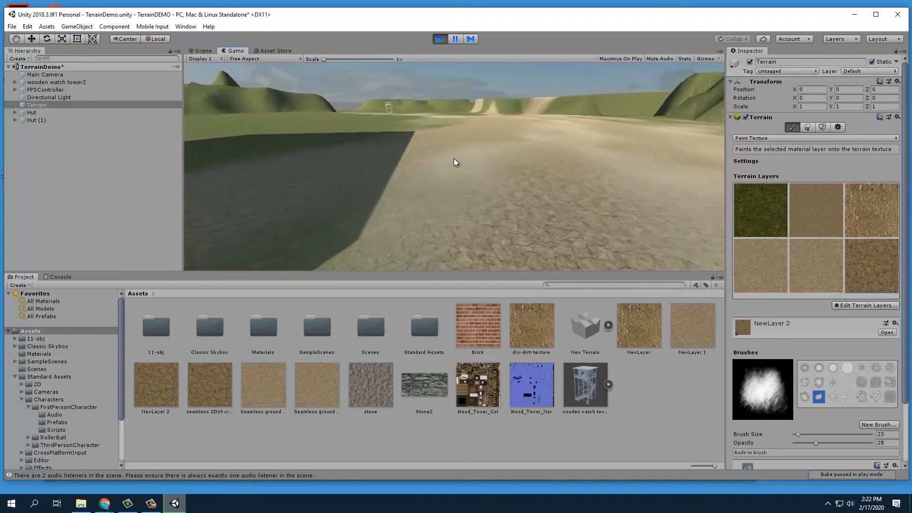
key("w")
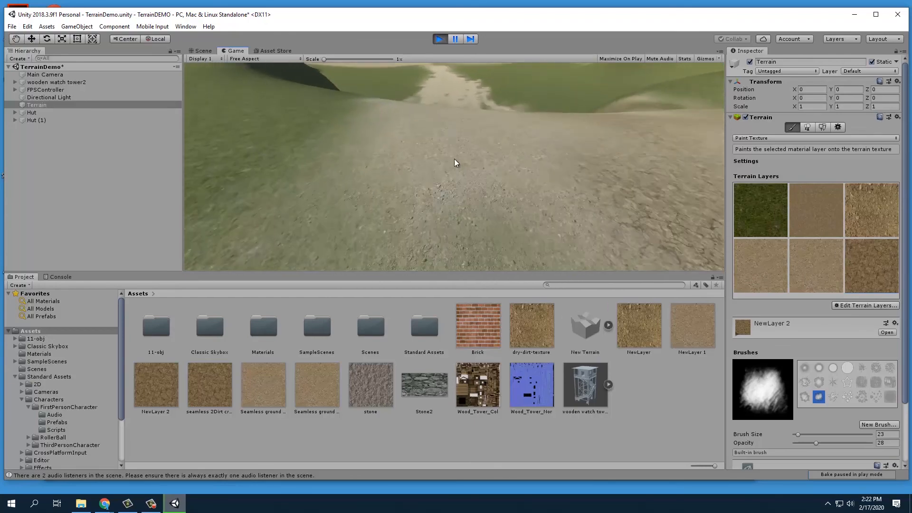
key("w")
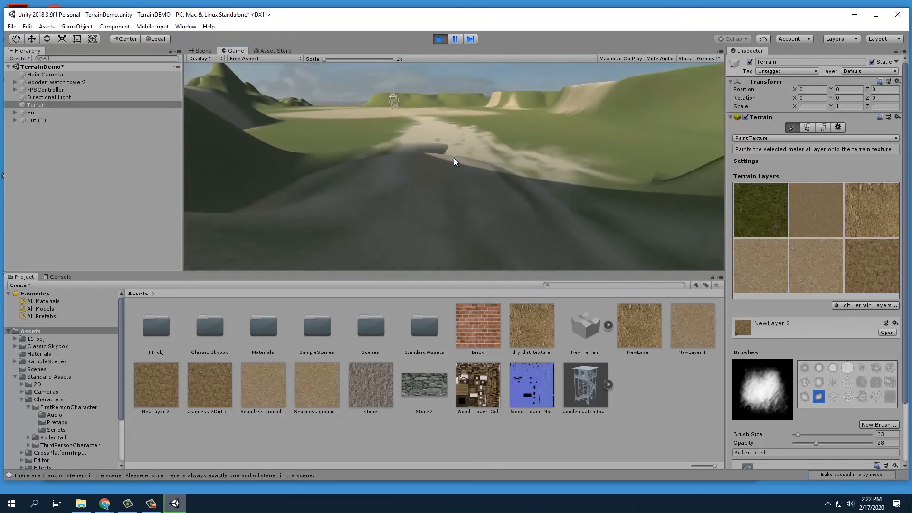
- Walk in play mode from the ridge gap back to the brick hut to inspect the cracked dirt and grass transitions
key("w")
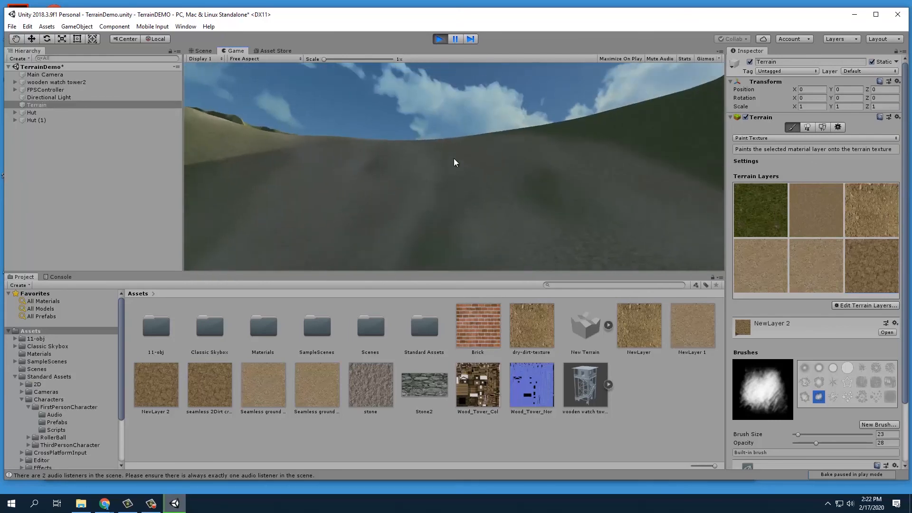
key("w")
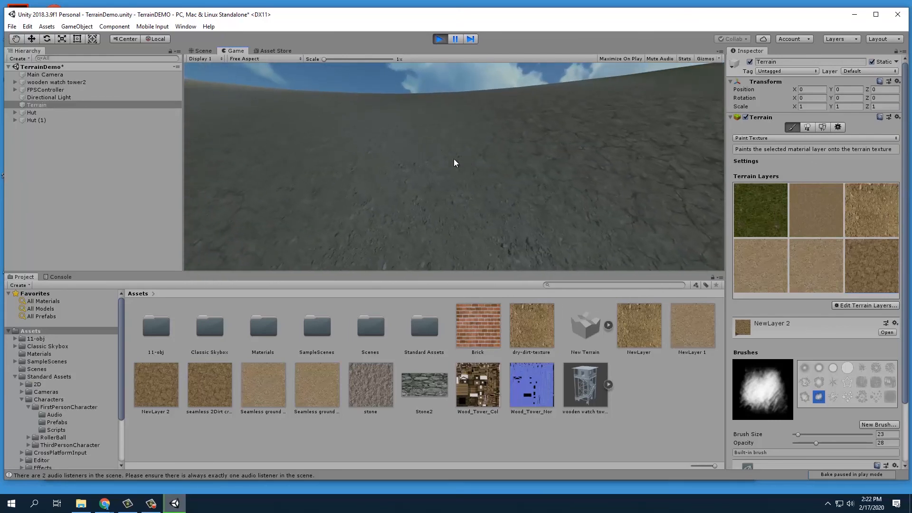
key("w")
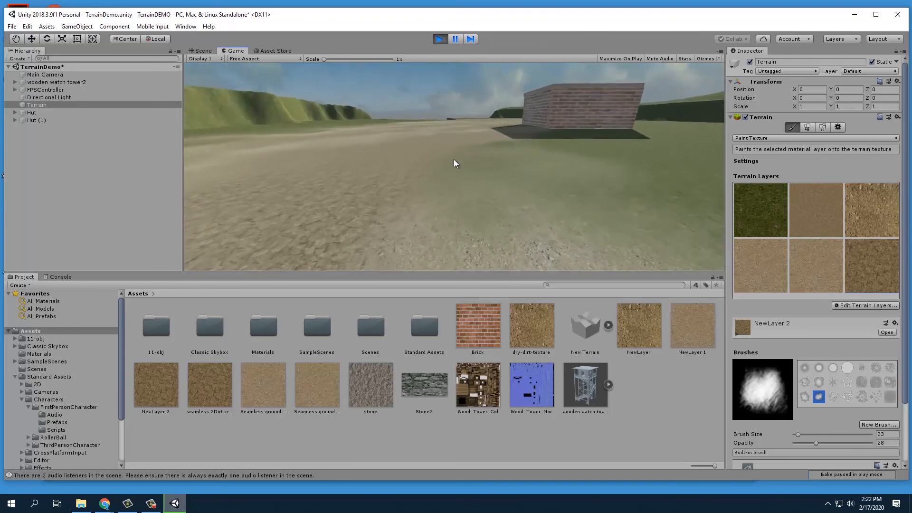
key("w")
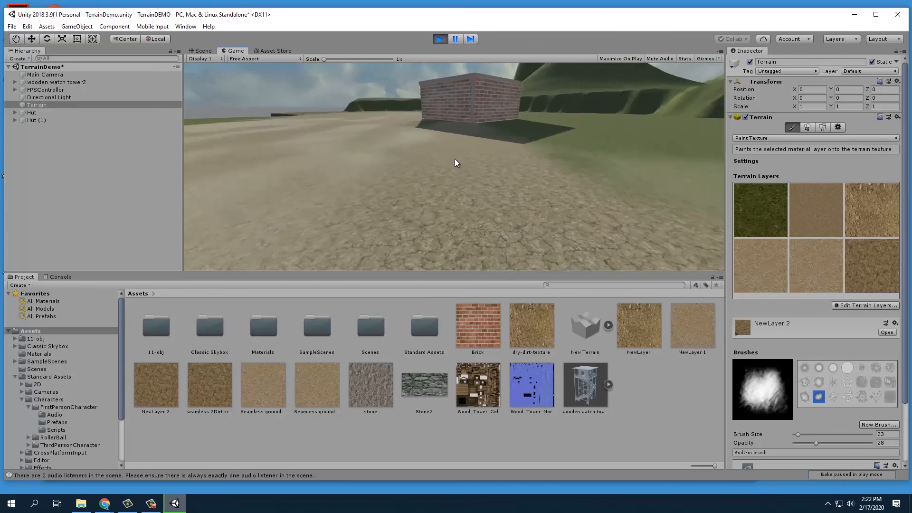
key("w")
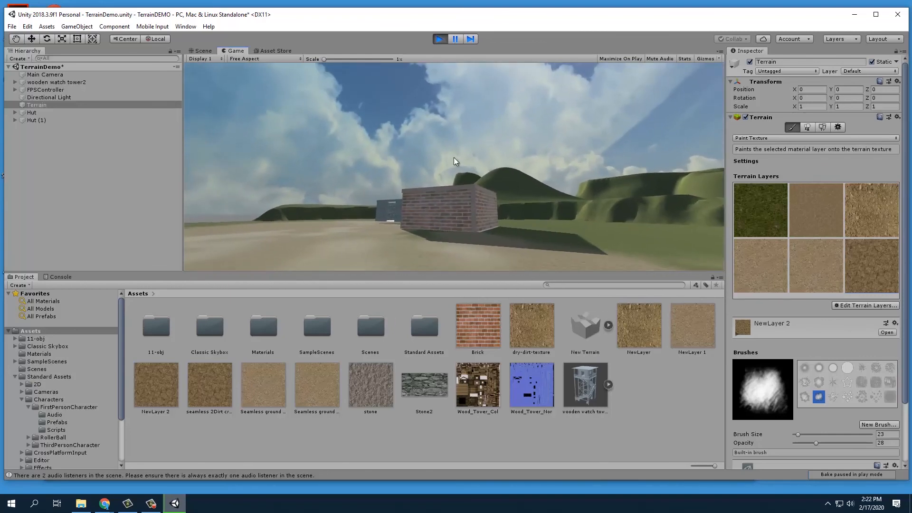
key("Escape")
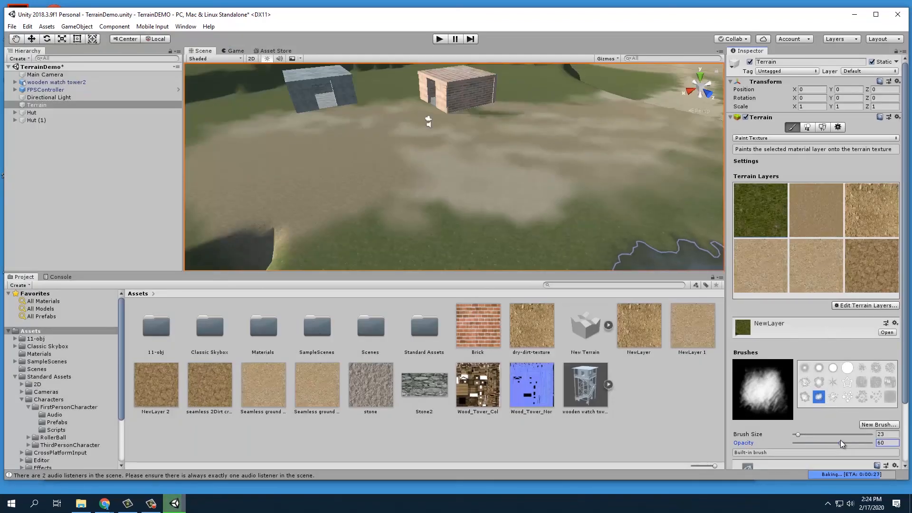
- Paint the grass layer over parts of the dirt clearing in front of the huts at about 60 opacity, and lower the brush opacity to 13
left_click_drag(816, 442, 841, 443)
mouse_move(522, 198)
left_mouse_down()
mouse_move(618, 179)
mouse_move(517, 149)
mouse_move(318, 145)
mouse_move(564, 187)
left_mouse_up()
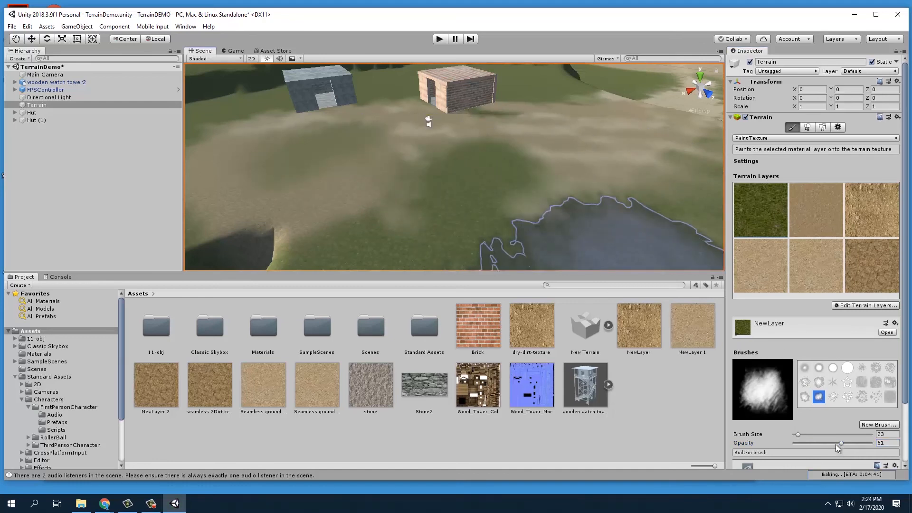
left_click_drag(836, 444, 822, 443)
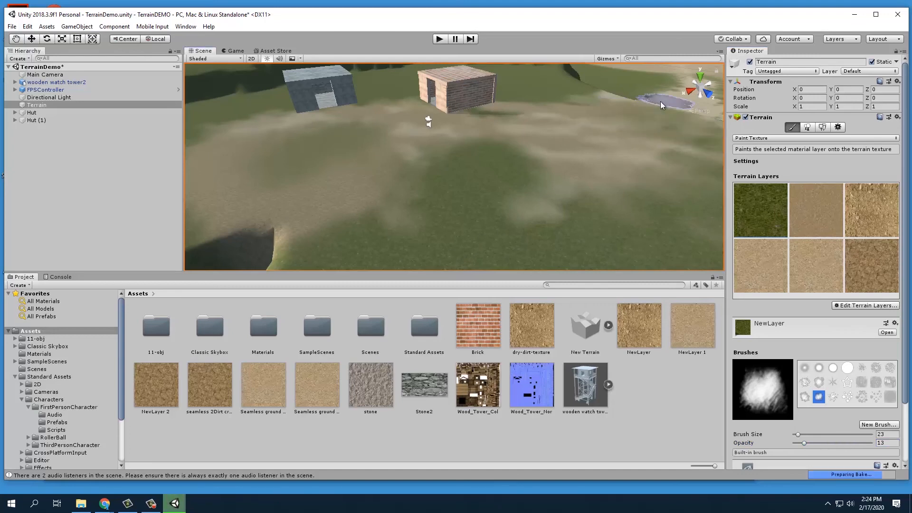
scroll(505, 156, "down", 5)
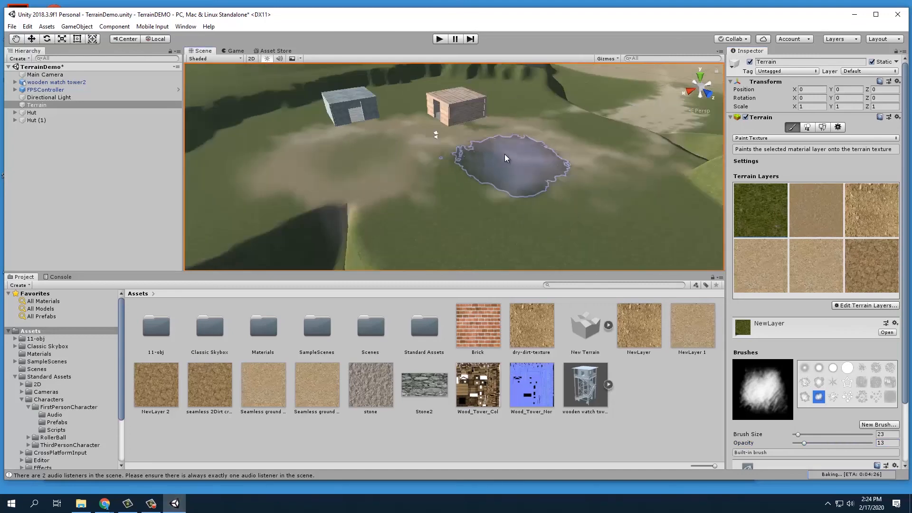
middle_click_drag(572, 142, 517, 171)
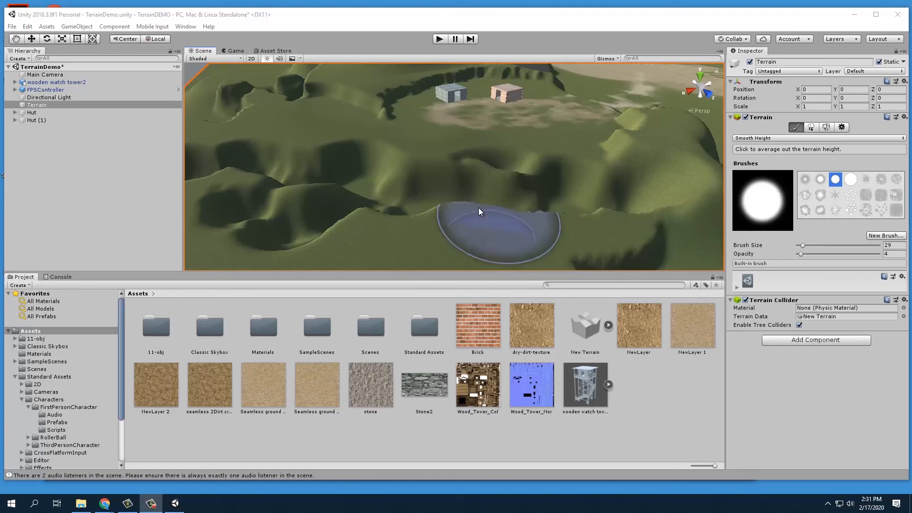
- Open the Prefabs folder of the Water assets under Standard Assets > Environment > Water > Water
scroll(509, 168, "up", 3)
scroll(508, 167, "down", 2)
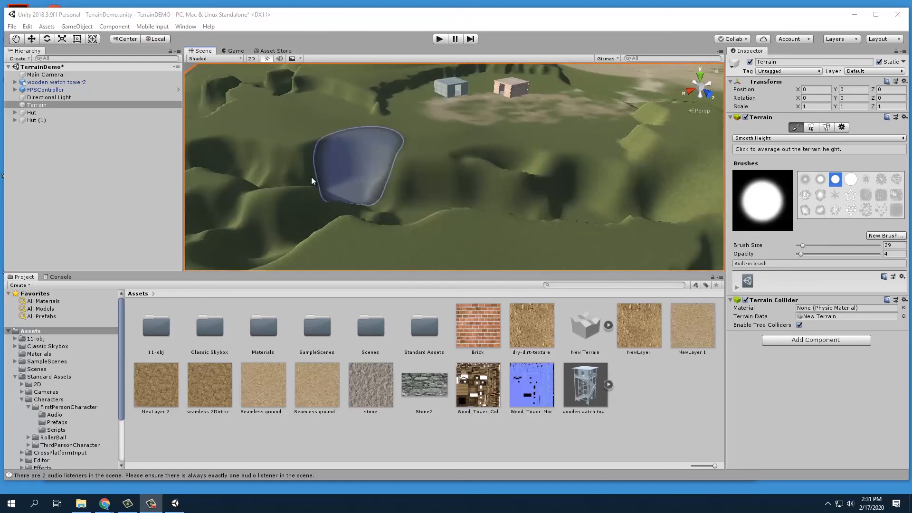
scroll(456, 181, "down", 1)
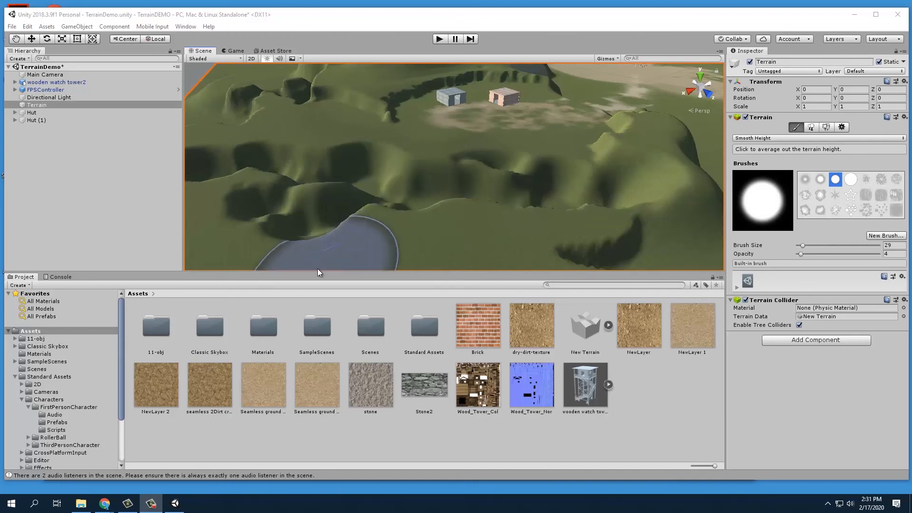
left_click(21, 399)
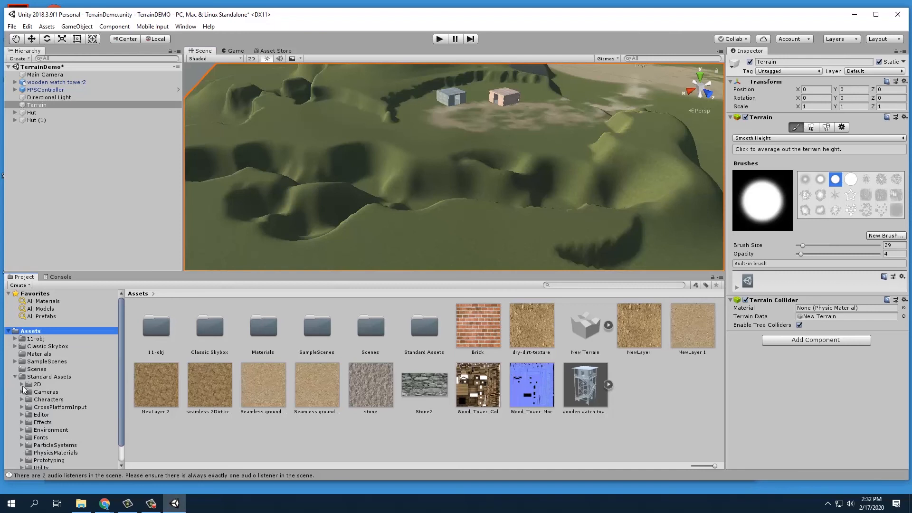
scroll(33, 407, "down", 1)
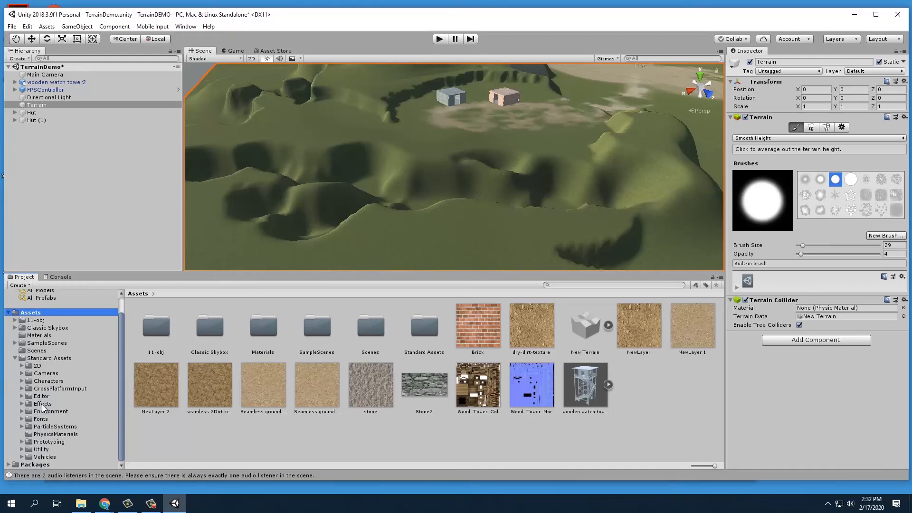
left_click(21, 411)
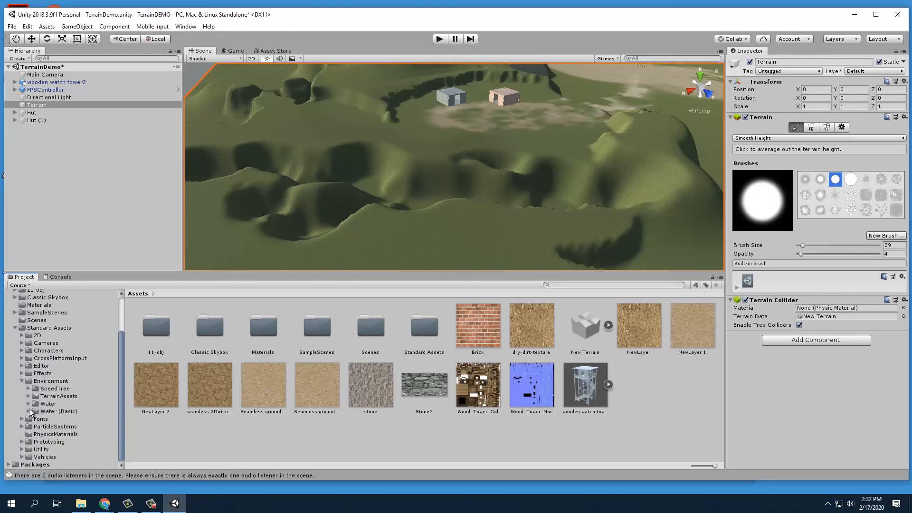
left_click(29, 403)
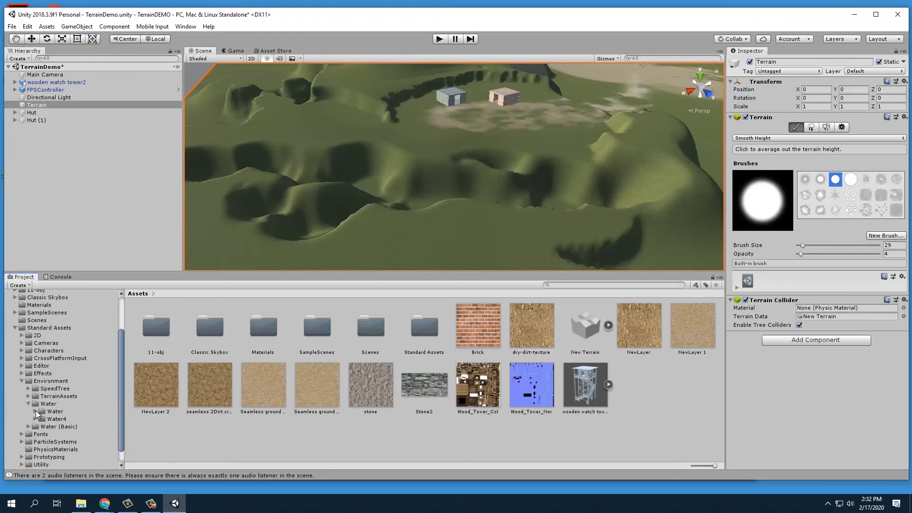
left_click(35, 412)
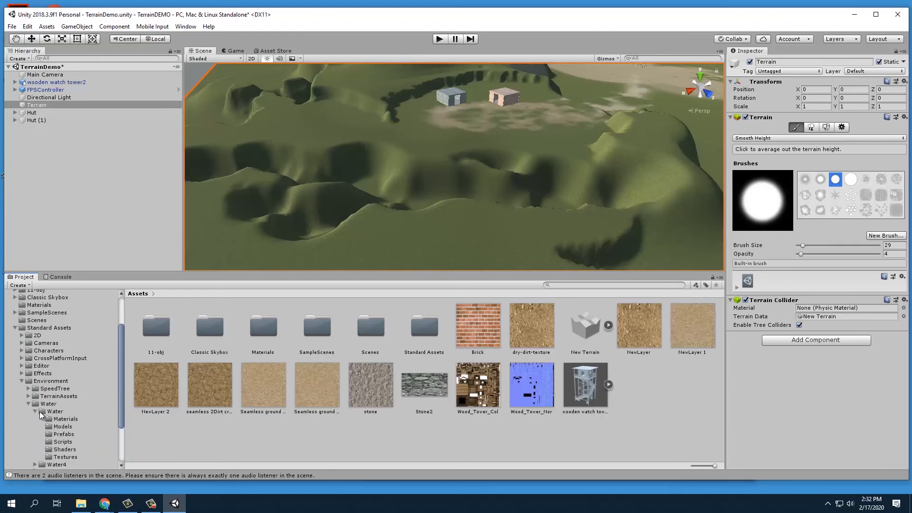
left_click(56, 434)
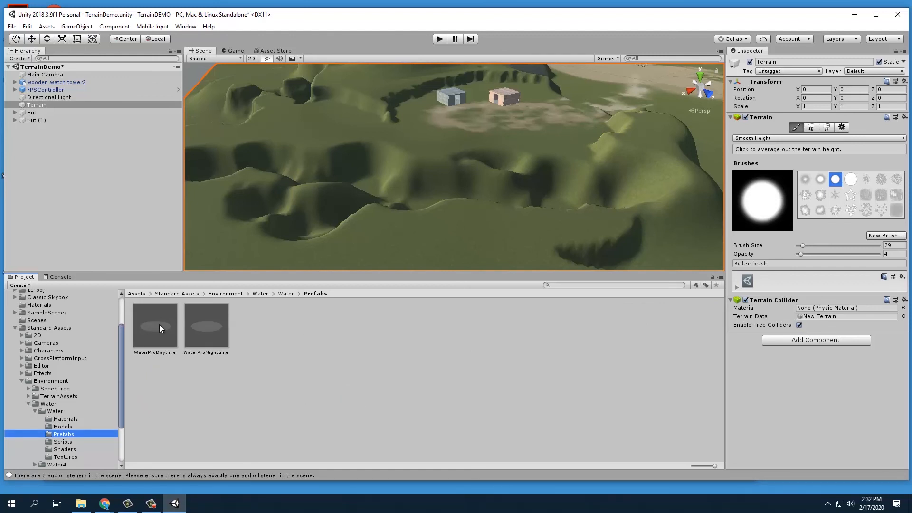
- Place the WaterProDaytime prefab in the carved riverbed and stretch its Z scale to about 37.6
left_click_drag(161, 324, 400, 216)
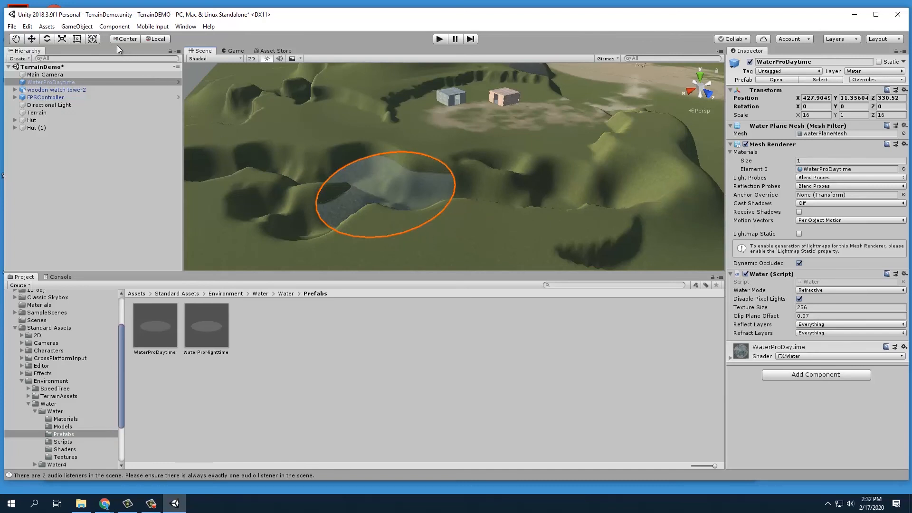
left_click(61, 39)
left_click_drag(386, 199, 425, 225)
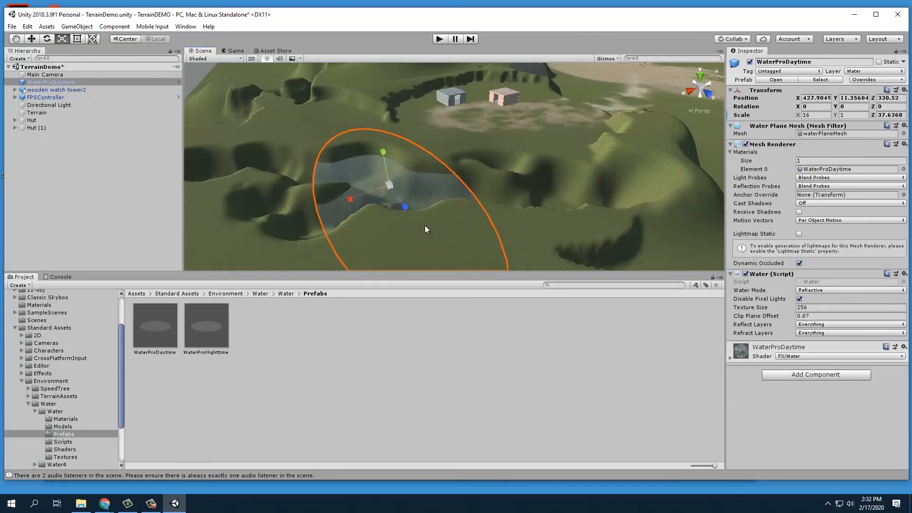
- Rotate the water plane to about -52.4 degrees around Y along the riverbed and stretch its Z scale to about 74
key("e")
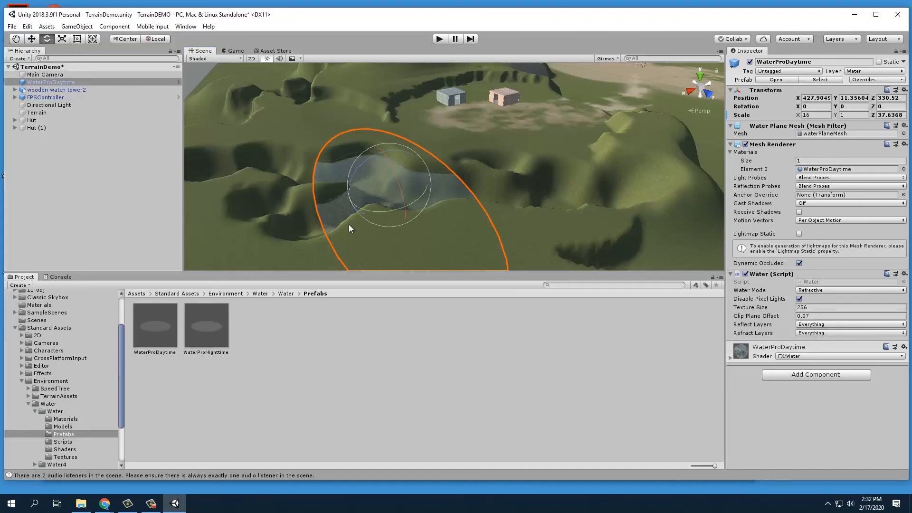
left_click_drag(372, 212, 437, 195)
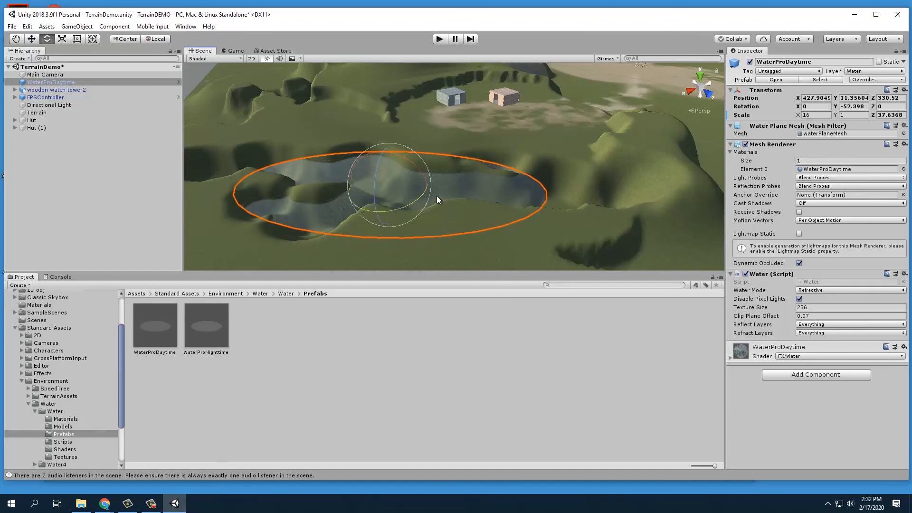
left_click(61, 40)
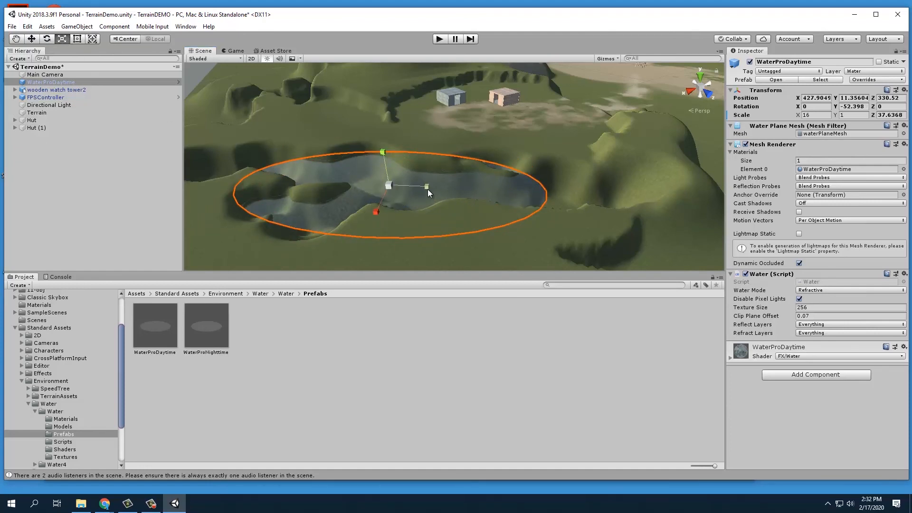
left_click_drag(428, 189, 511, 198)
scroll(483, 203, "down", 4)
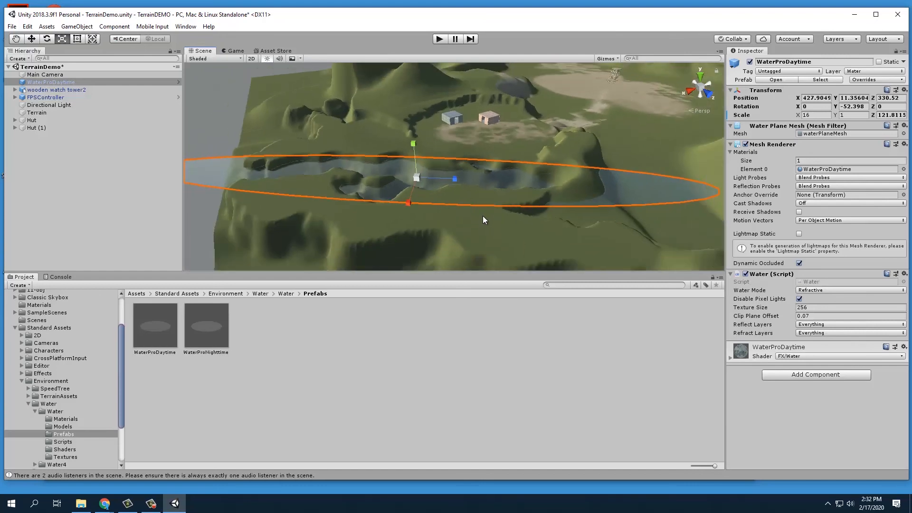
scroll(482, 212, "down", 2)
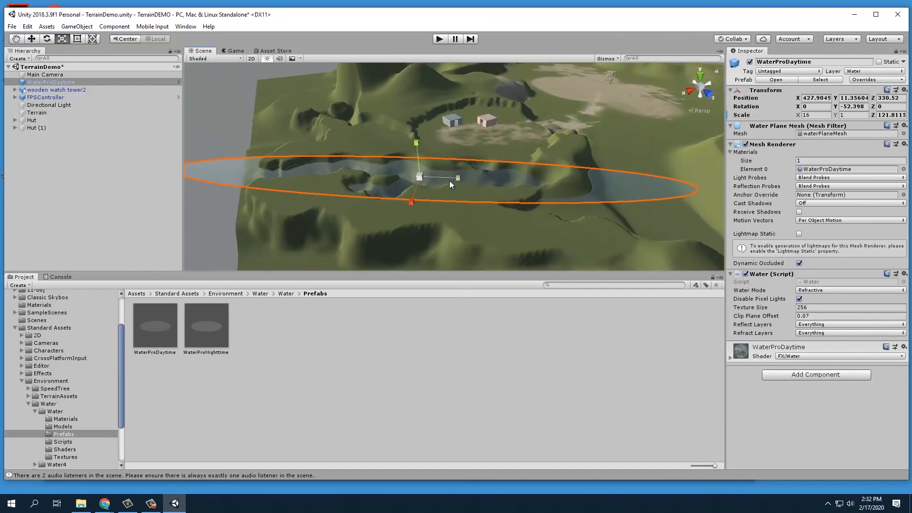
left_click_drag(457, 176, 442, 174)
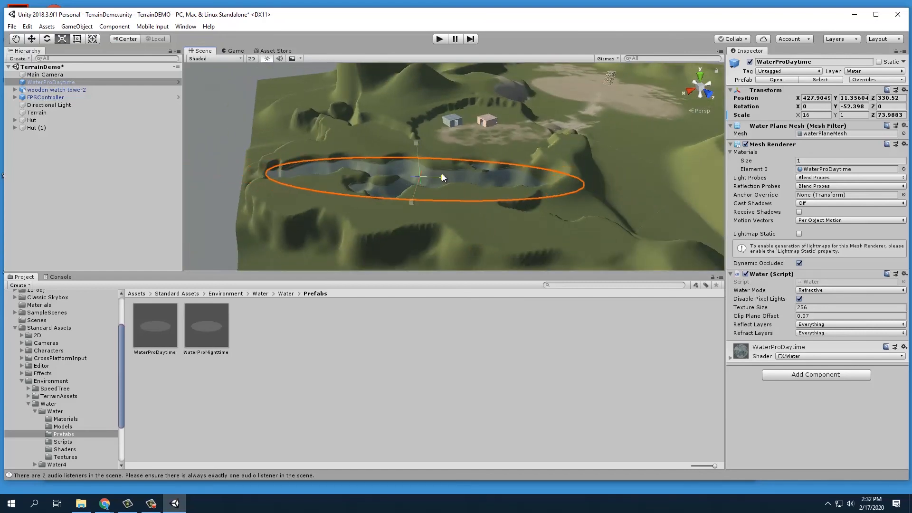
- Raise the terrain near its outer edge at the end of the river using Set Height with a height of 25
middle_click_drag(291, 175, 286, 175)
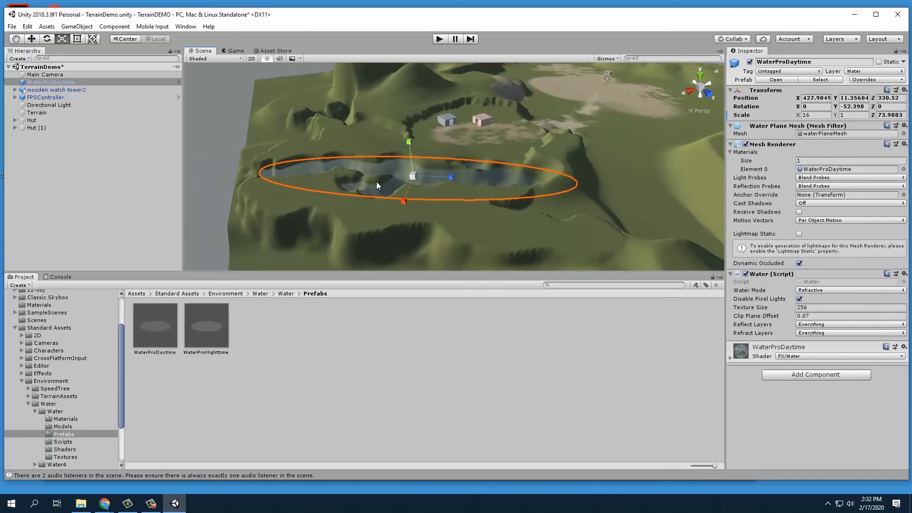
scroll(254, 177, "up", 3)
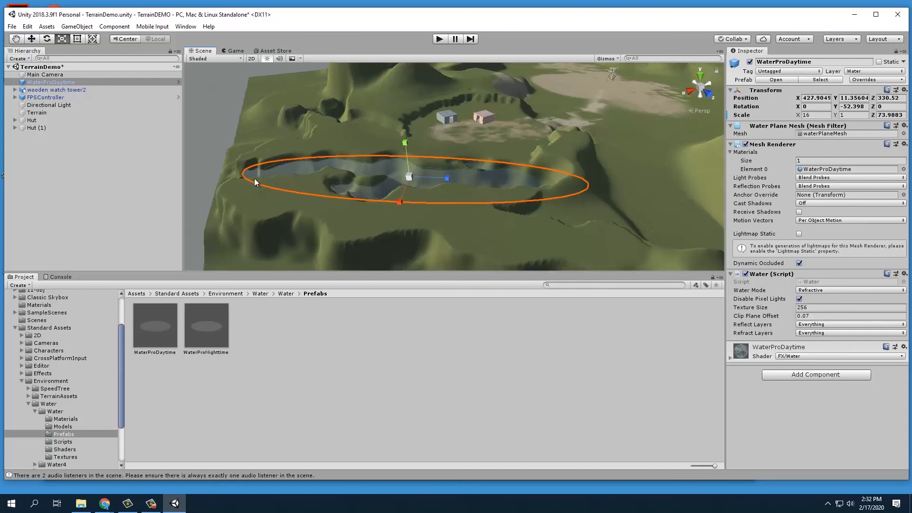
middle_click_drag(256, 172, 525, 164)
scroll(343, 179, "up", 3)
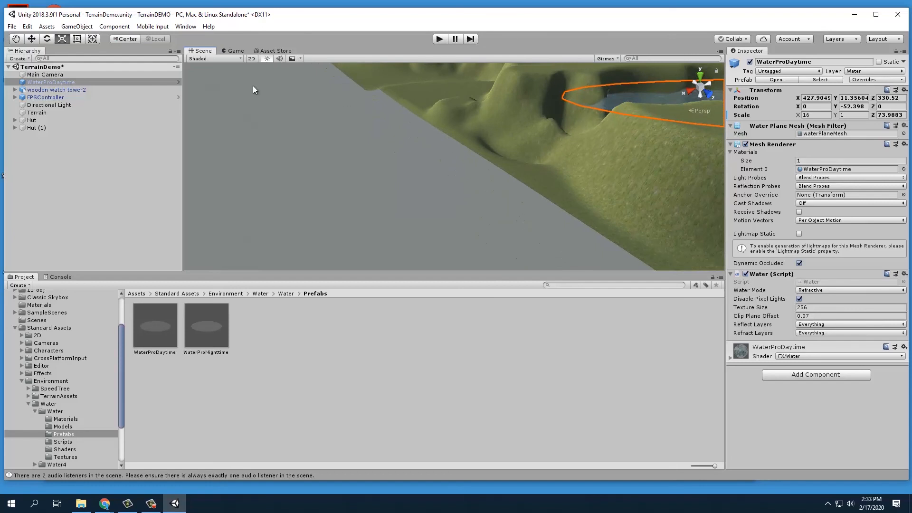
left_click(38, 112)
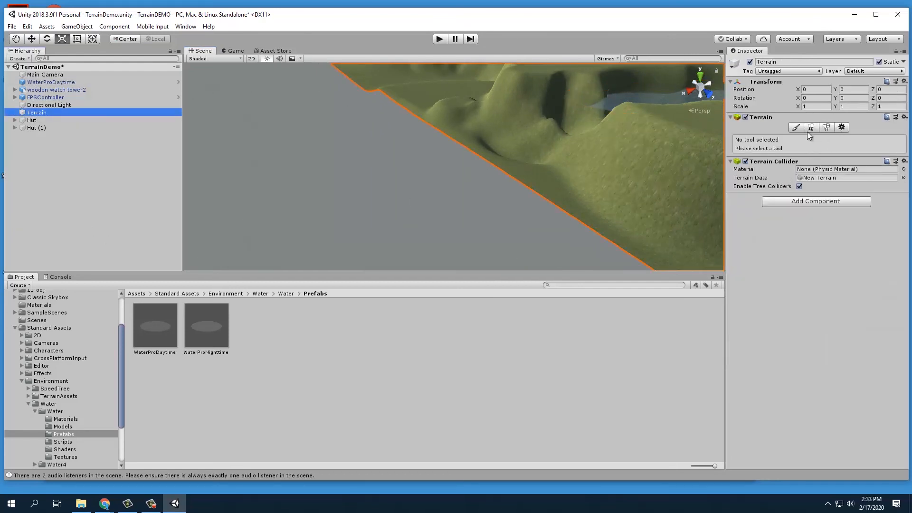
left_click(797, 127)
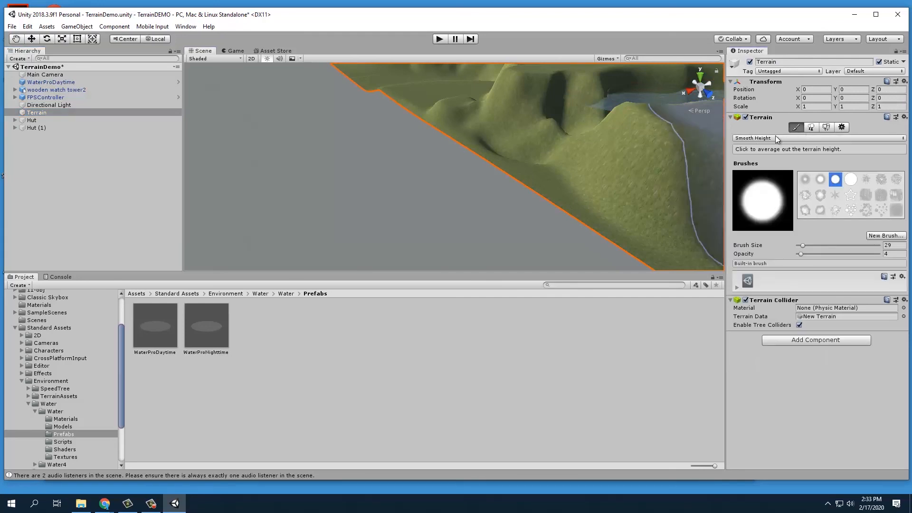
left_click(775, 137)
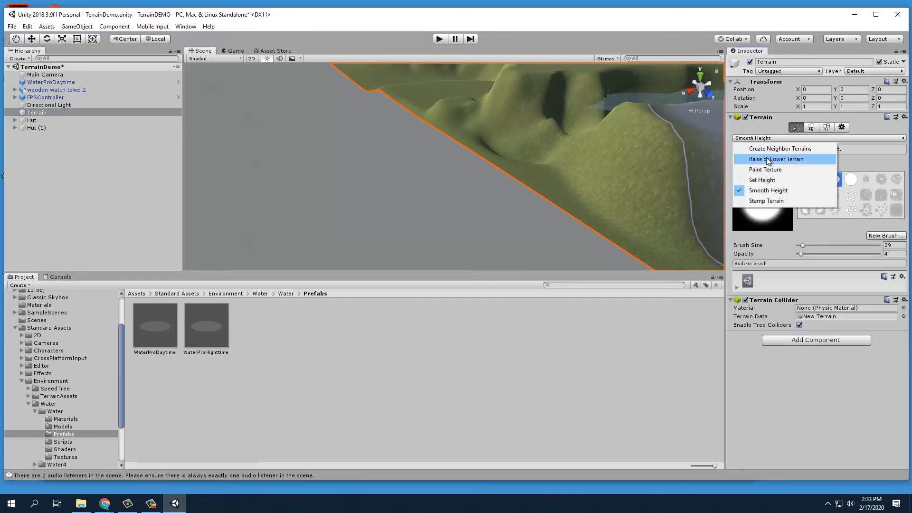
left_click(764, 180)
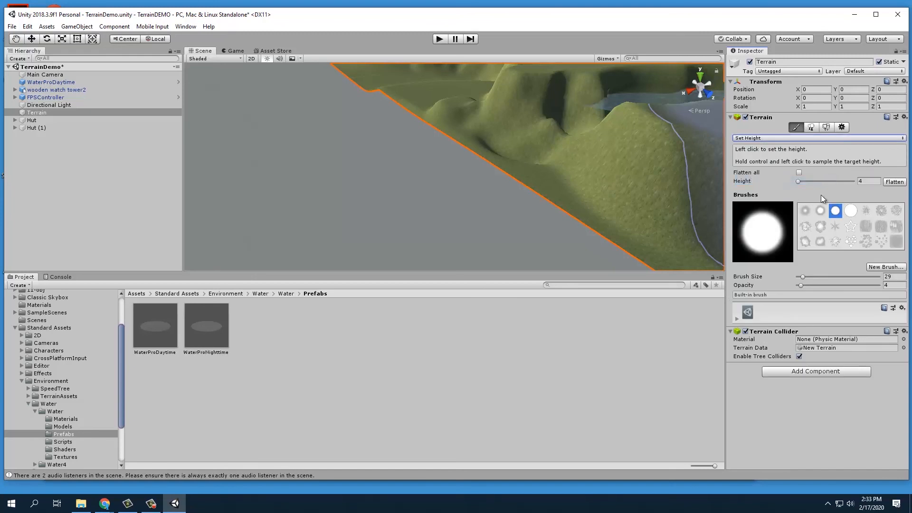
left_click_drag(801, 180, 802, 179)
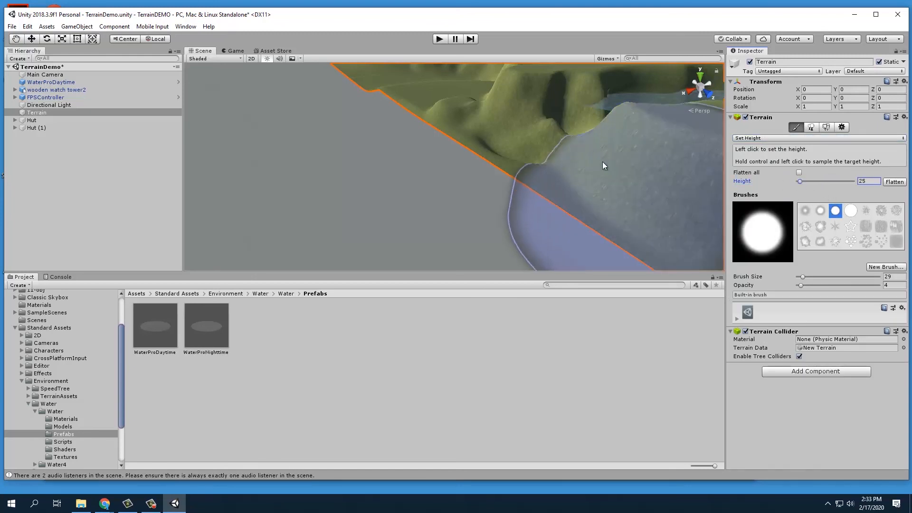
left_click_drag(516, 150, 518, 172)
middle_click_drag(547, 175, 485, 190)
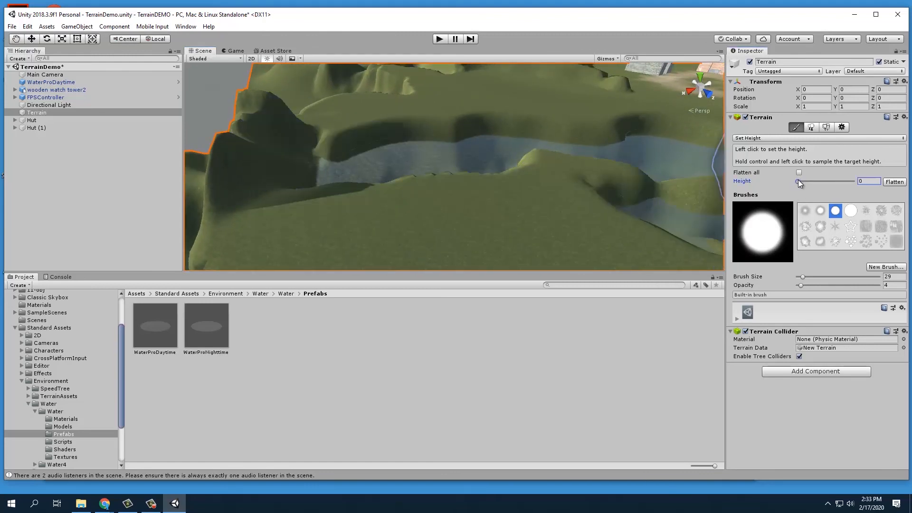
- Level the terrain at the outer end of the river using Set Height with a height of 14
left_click_drag(799, 179, 800, 179)
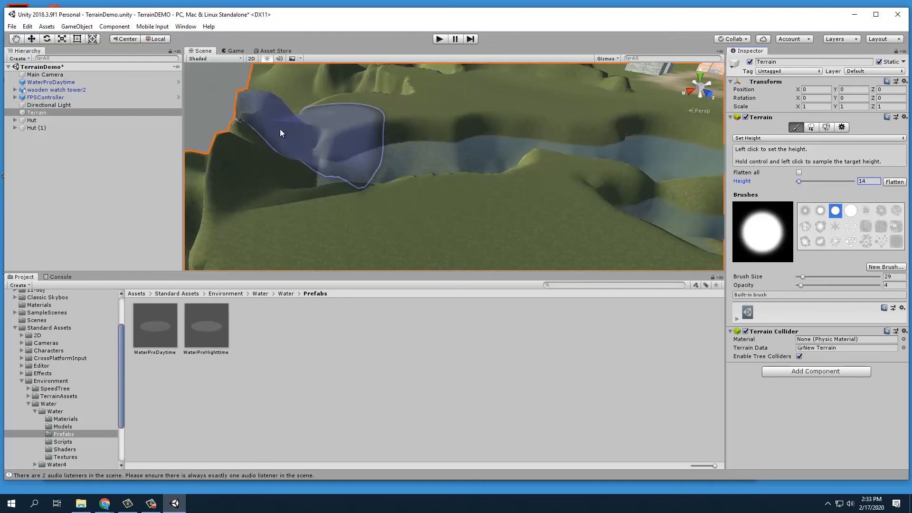
left_click(224, 184)
scroll(229, 186, "down", 5)
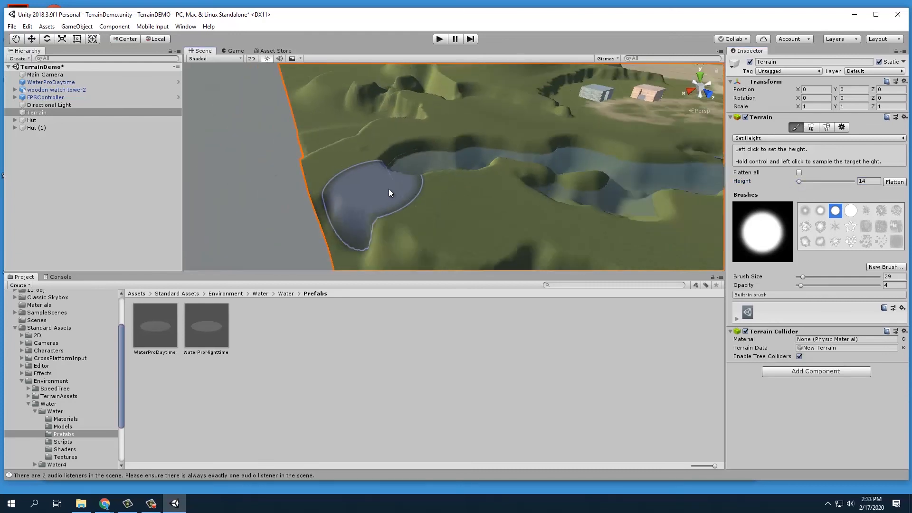
middle_click_drag(389, 189, 308, 180)
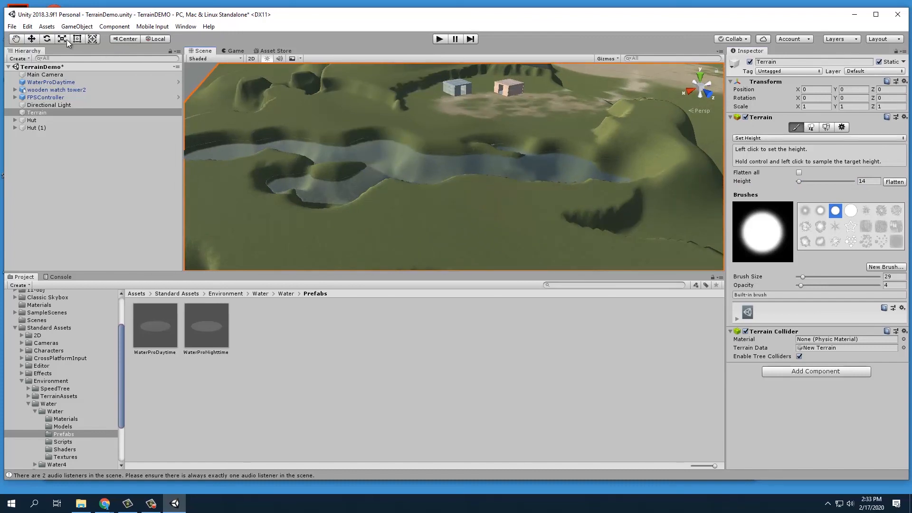
- Raise the water plane in the riverbed to a Y position of 12.4
left_click(33, 41)
left_click(397, 161)
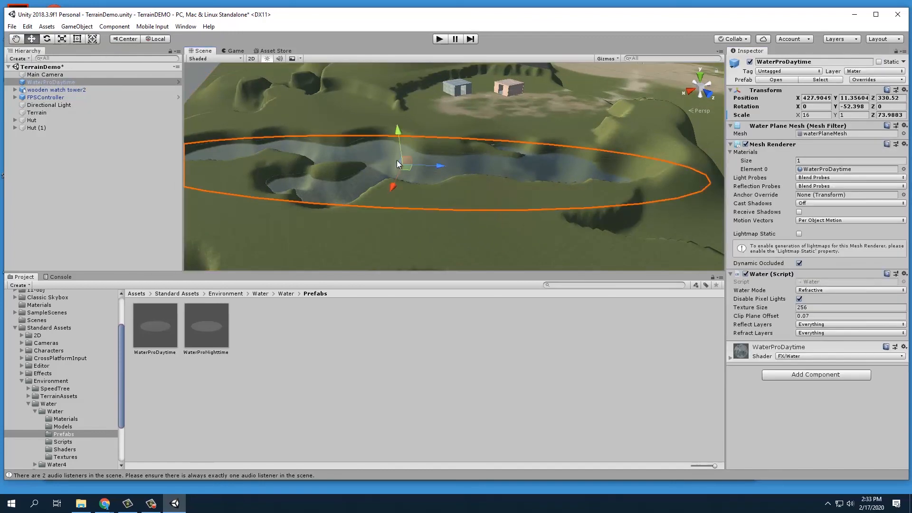
left_click_drag(400, 130, 400, 127)
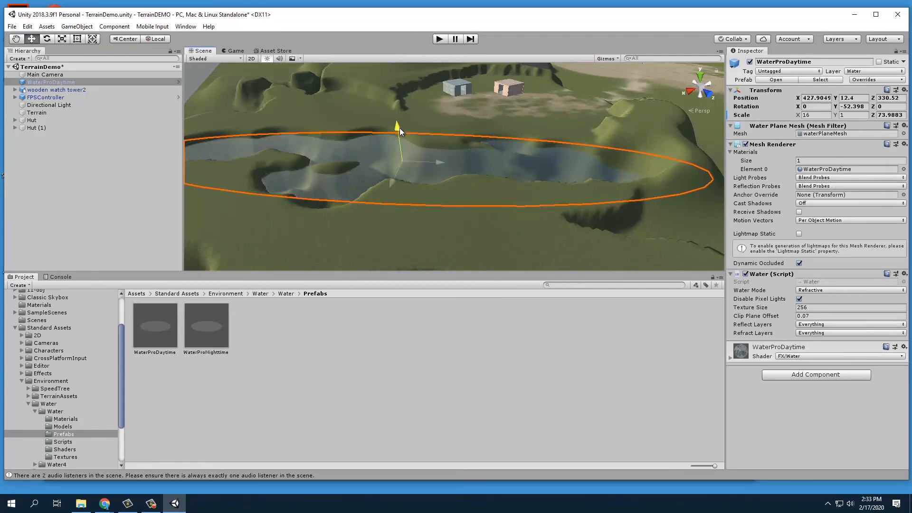
middle_click_drag(386, 167, 365, 180)
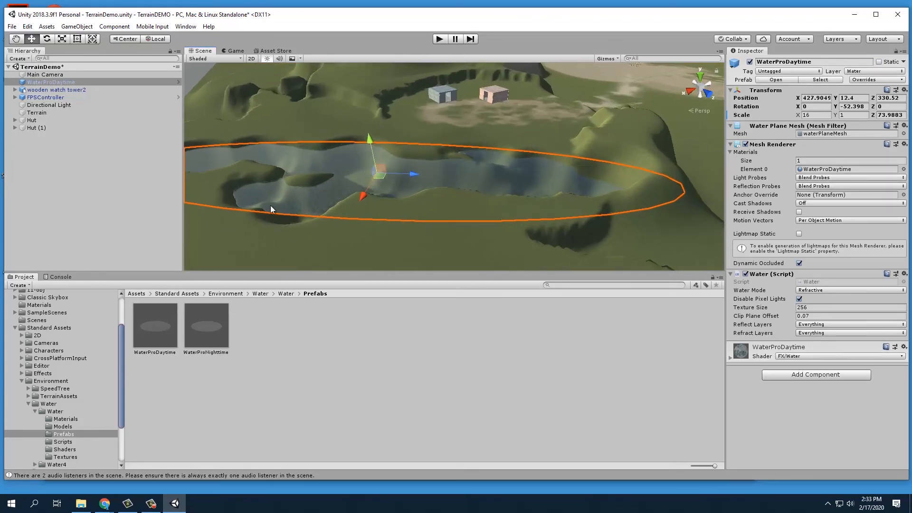
- Widen the water plane across the riverbed by stretching its X scale to about 22
left_click(61, 40)
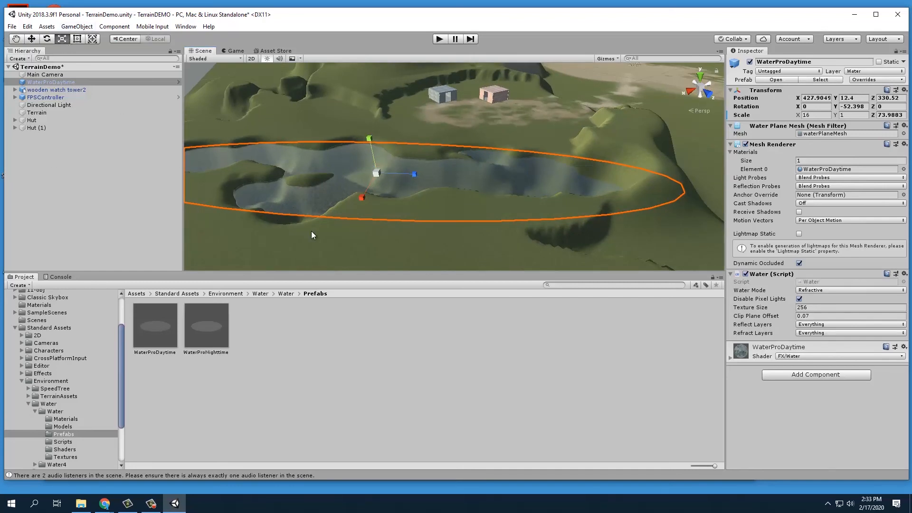
left_click_drag(360, 199, 358, 204)
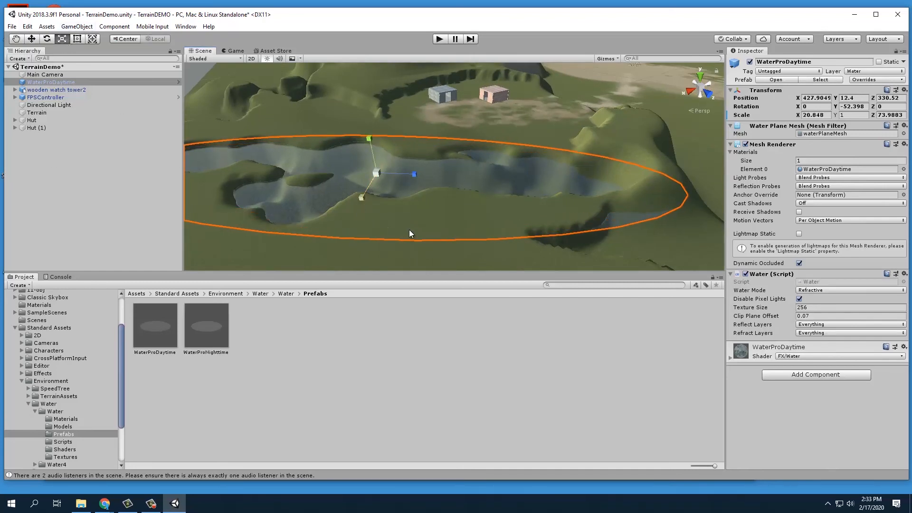
scroll(542, 239, "down", 1)
middle_click_drag(543, 240, 492, 224)
scroll(533, 209, "up", 4)
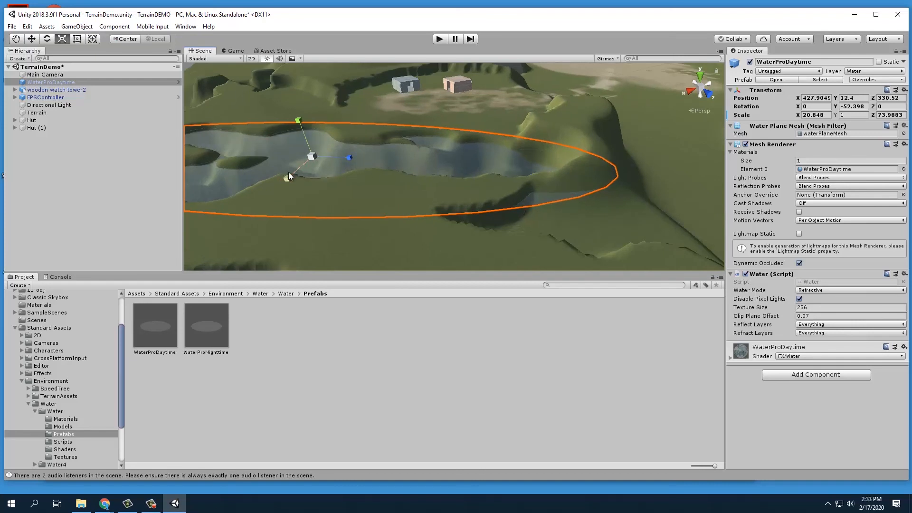
left_click_drag(289, 176, 288, 177)
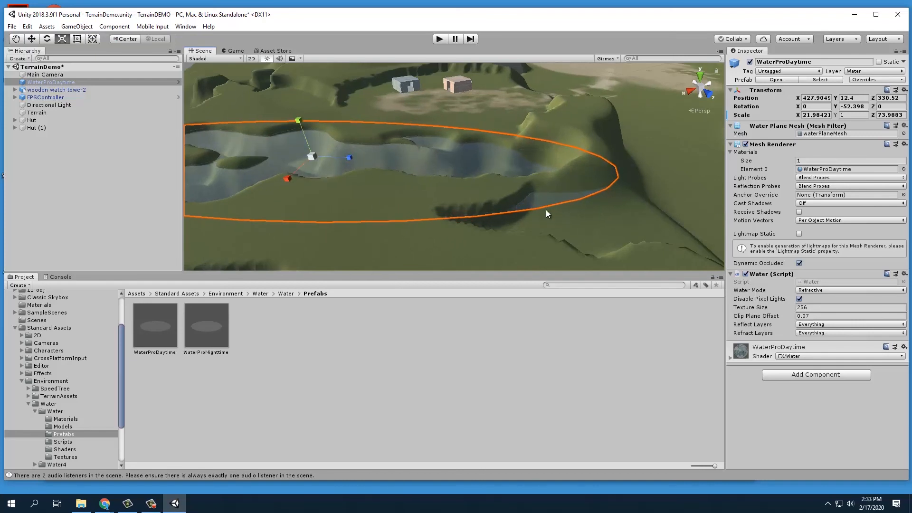
scroll(478, 225, "down", 3)
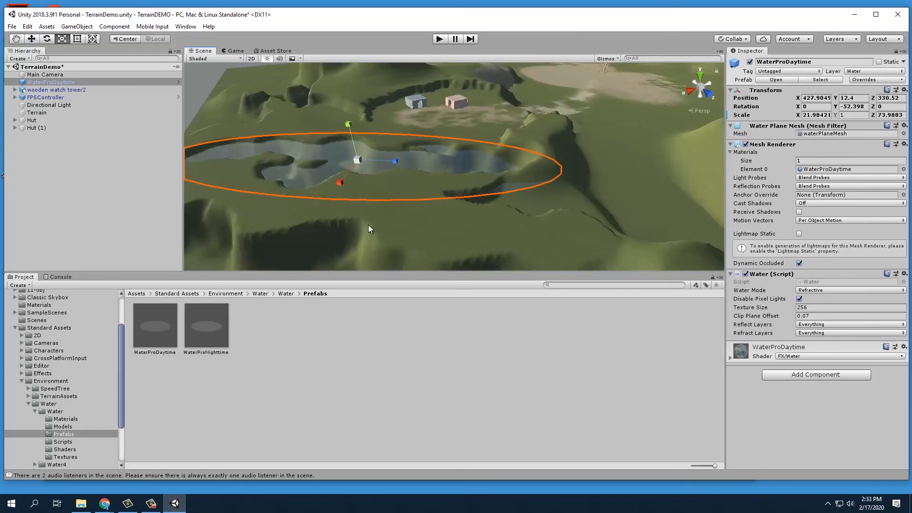
middle_click_drag(338, 222, 384, 233)
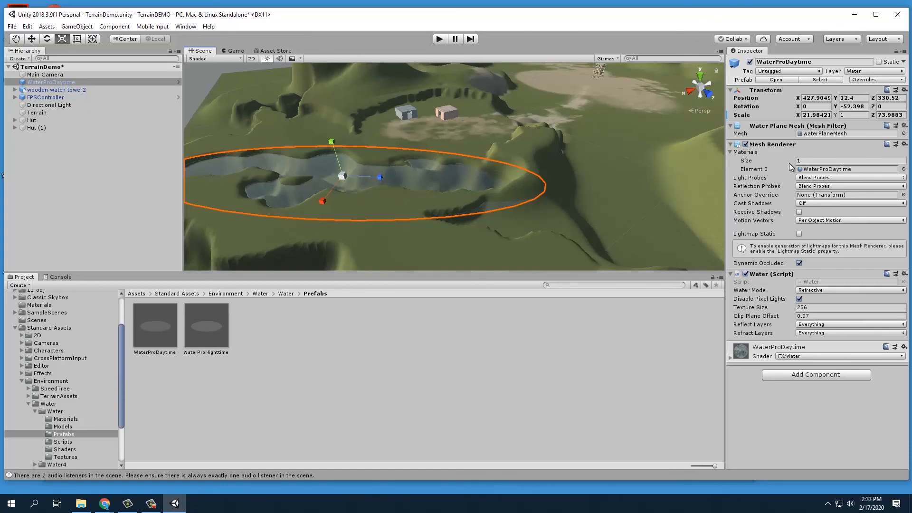
- Fill the hollow beside the river where stray water shows, using the terrain's Set Height brush at height 14
left_click(33, 114)
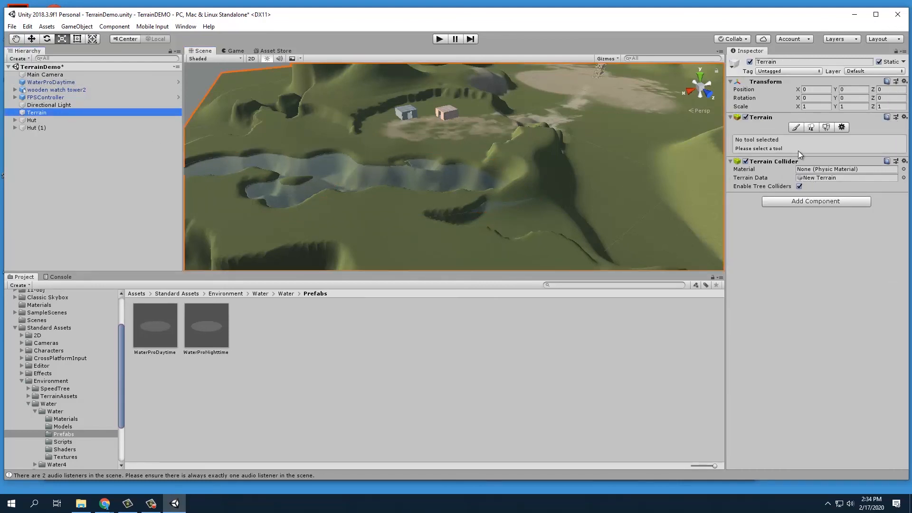
left_click(797, 128)
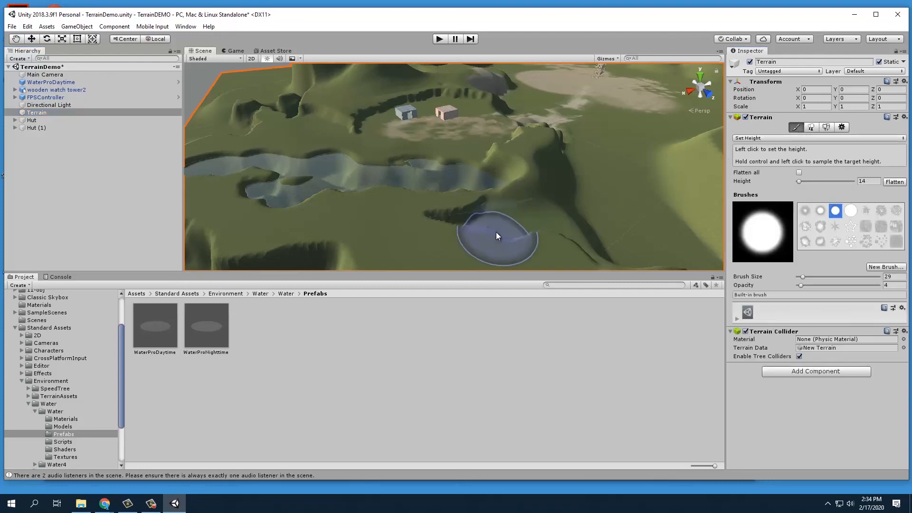
mouse_move(449, 225)
left_mouse_down()
mouse_move(550, 204)
mouse_move(545, 246)
left_mouse_up()
scroll(523, 244, "down", 1)
middle_click_drag(431, 207, 477, 193)
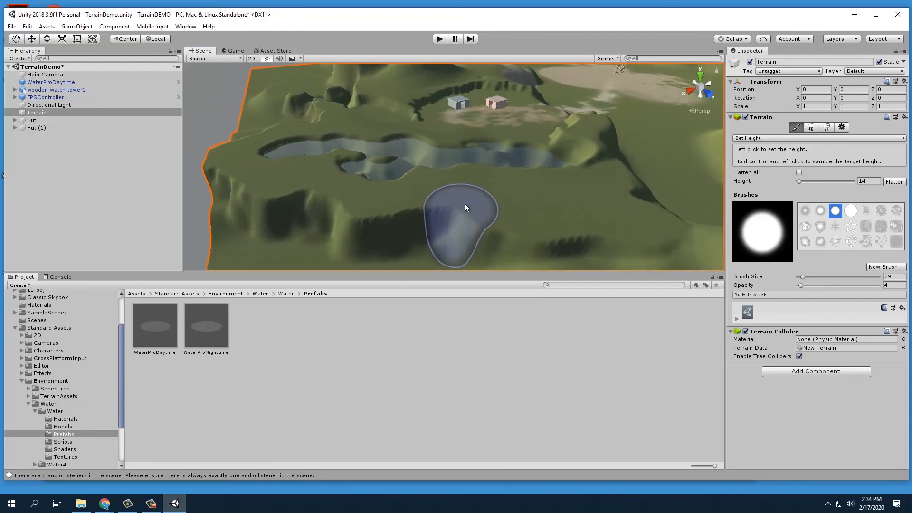
scroll(467, 199, "up", 4)
- Play the scene, walk from the huts toward the river to examine the water and banks, and stop playback
left_click(439, 39)
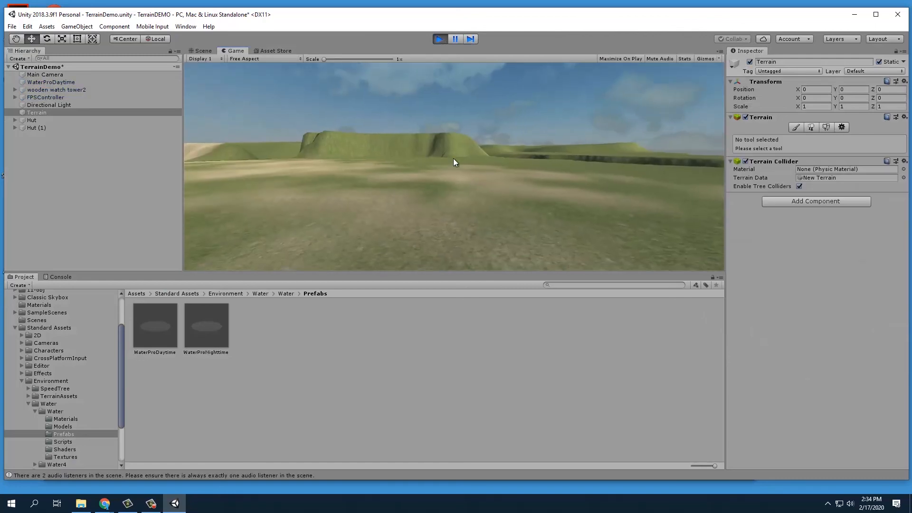
key("w")
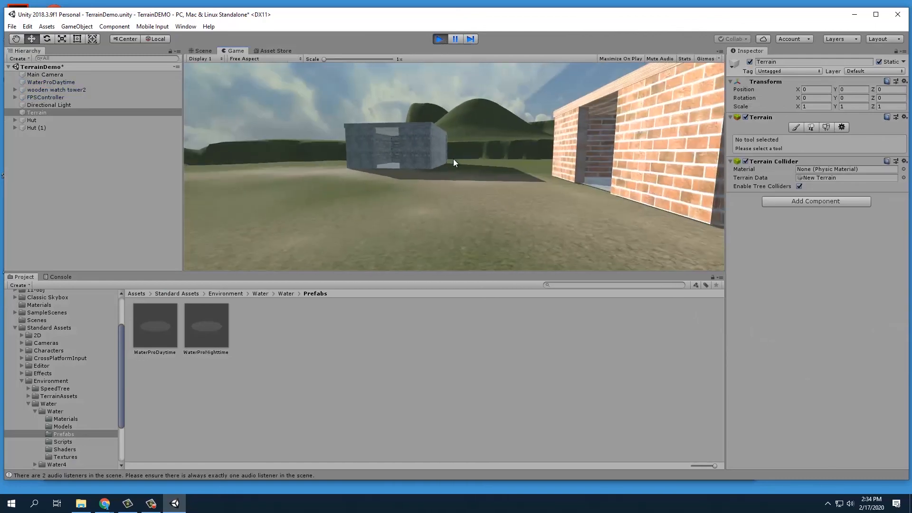
key("w")
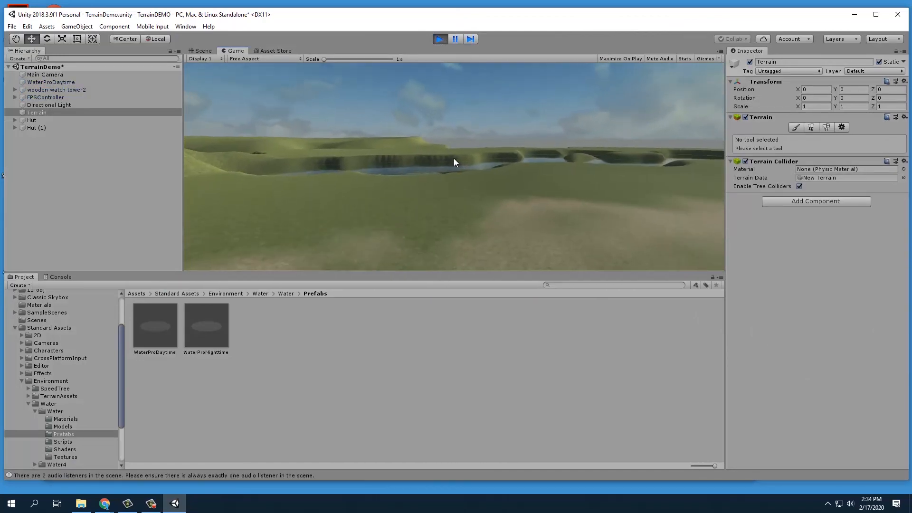
key("w")
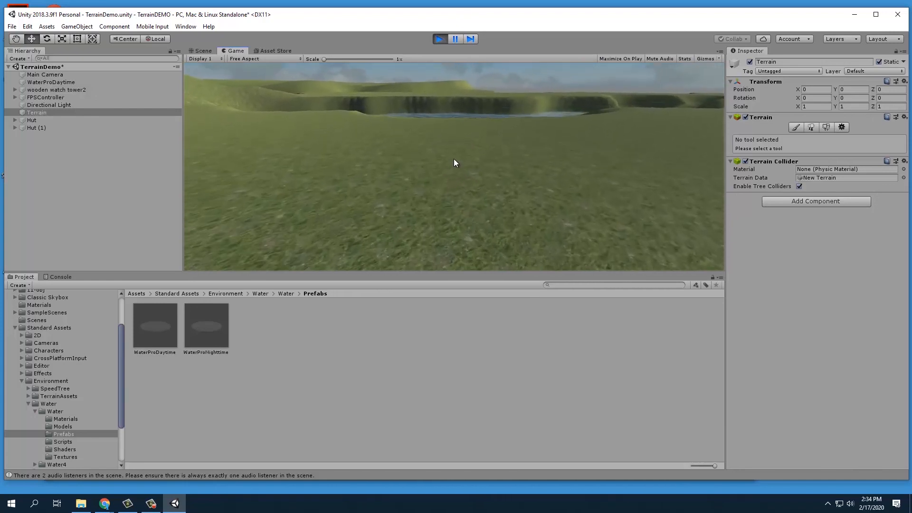
key("w")
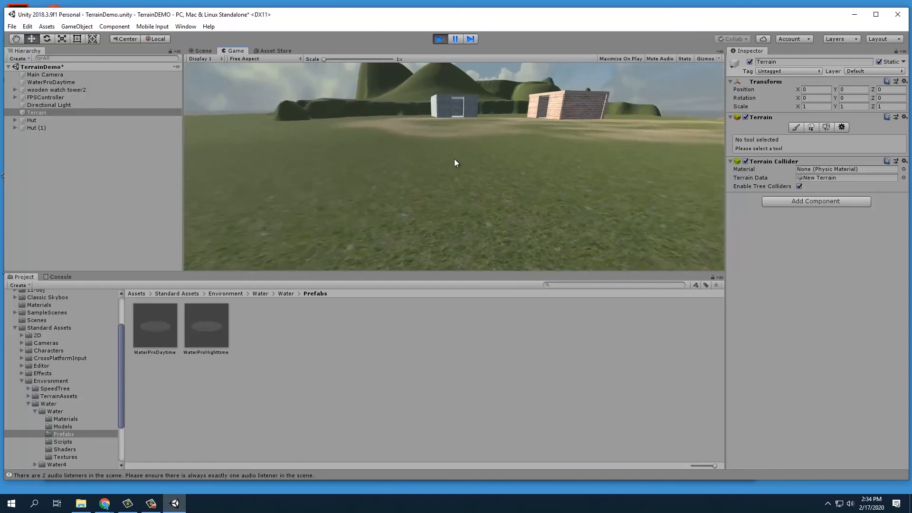
key("w")
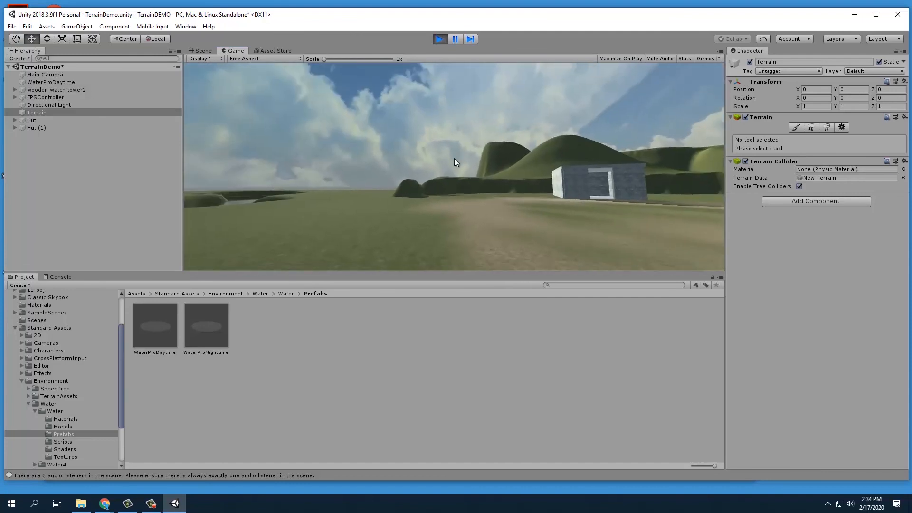
key("Escape")
left_click(440, 39)
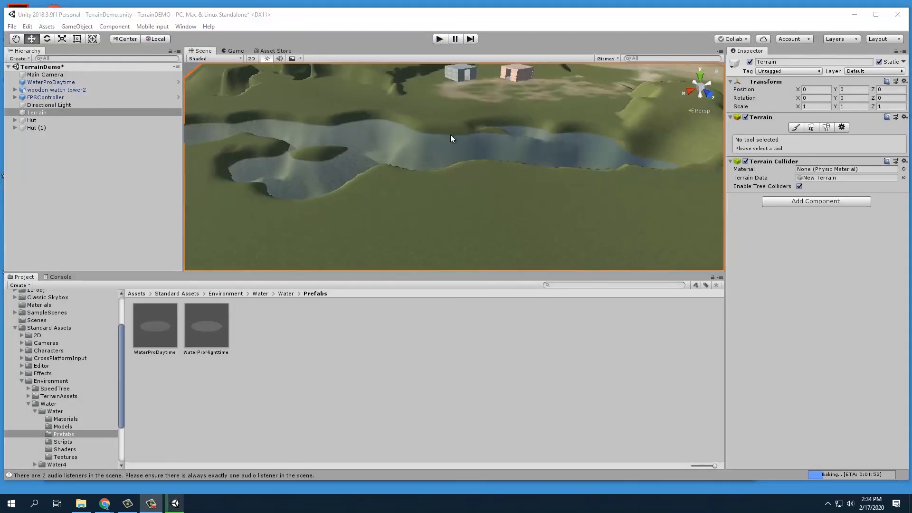
- Paint a soft patch of a light sand layer on the riverbank with Paint Texture at brush size 29 and opacity 4
right_click_drag(417, 135, 381, 160)
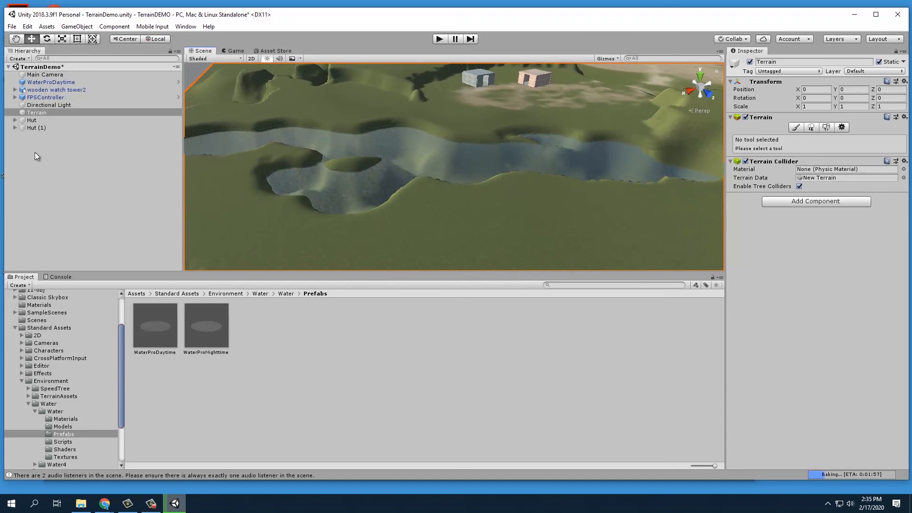
left_click(29, 112)
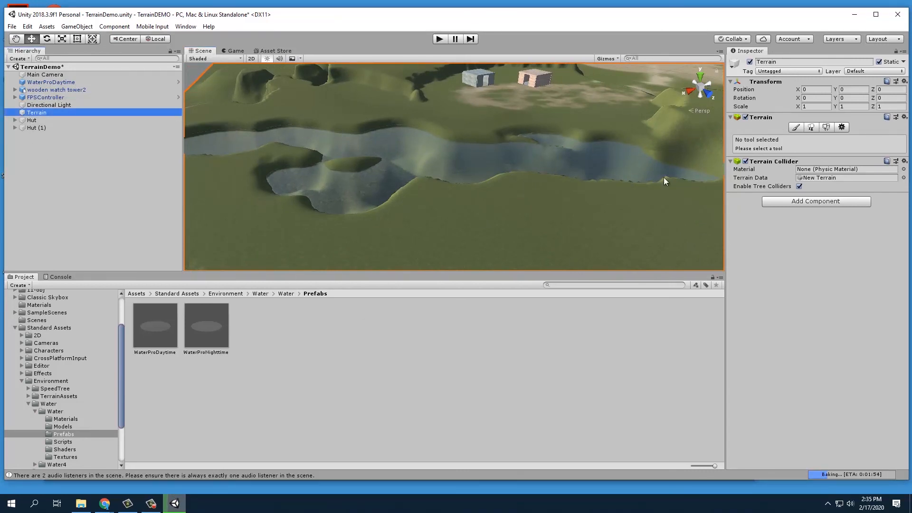
left_click(796, 128)
left_click(763, 139)
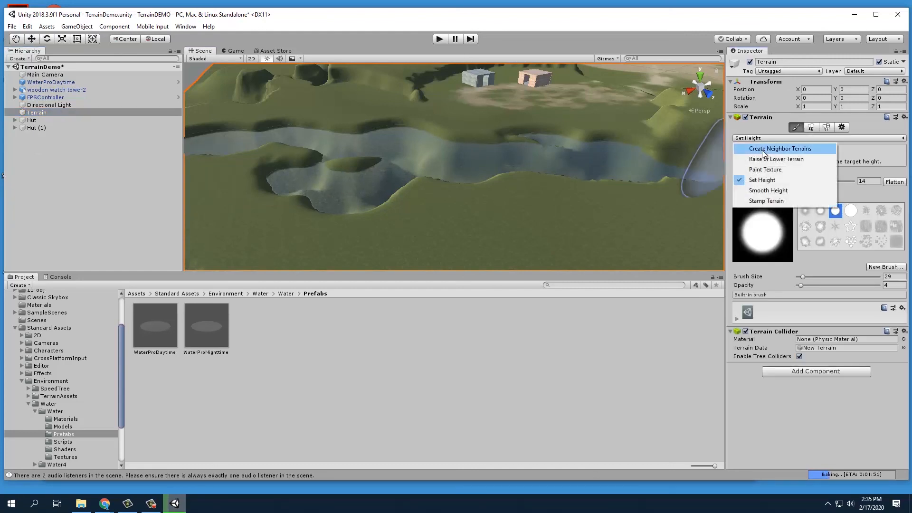
left_click(765, 172)
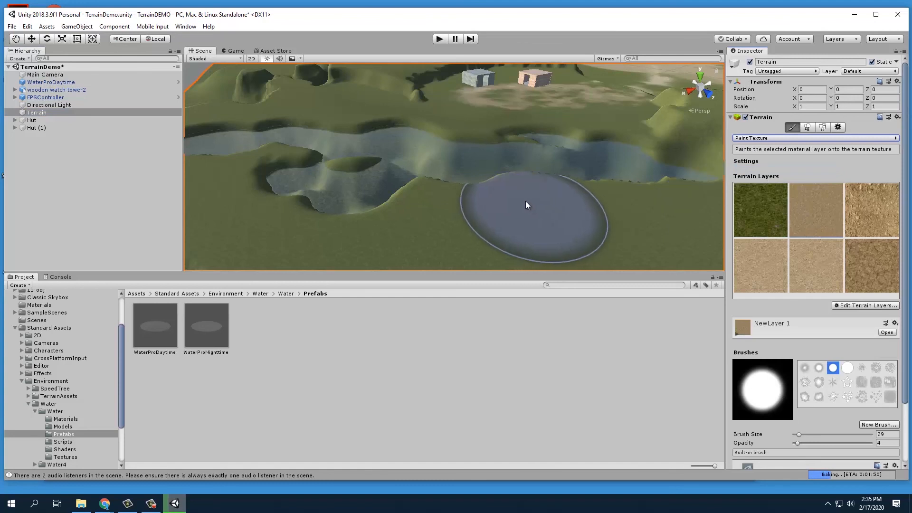
left_click(838, 220)
left_click(858, 220)
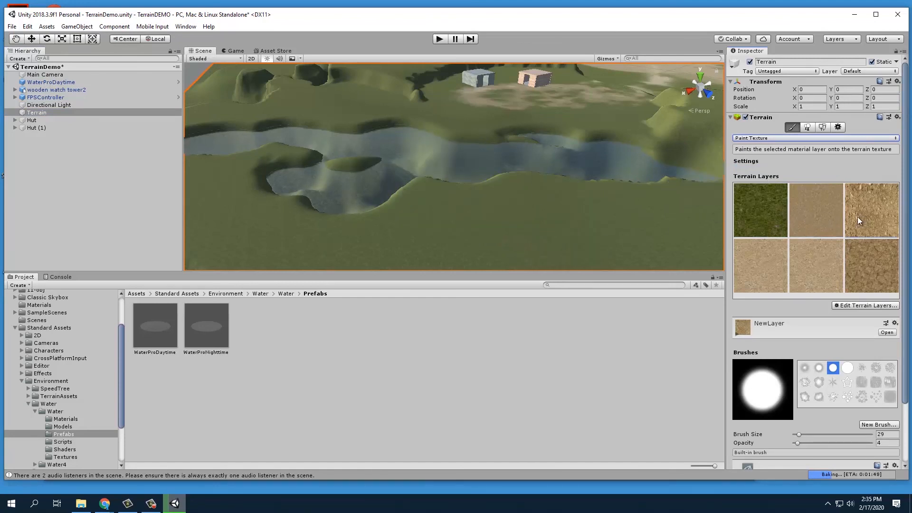
left_click(812, 263)
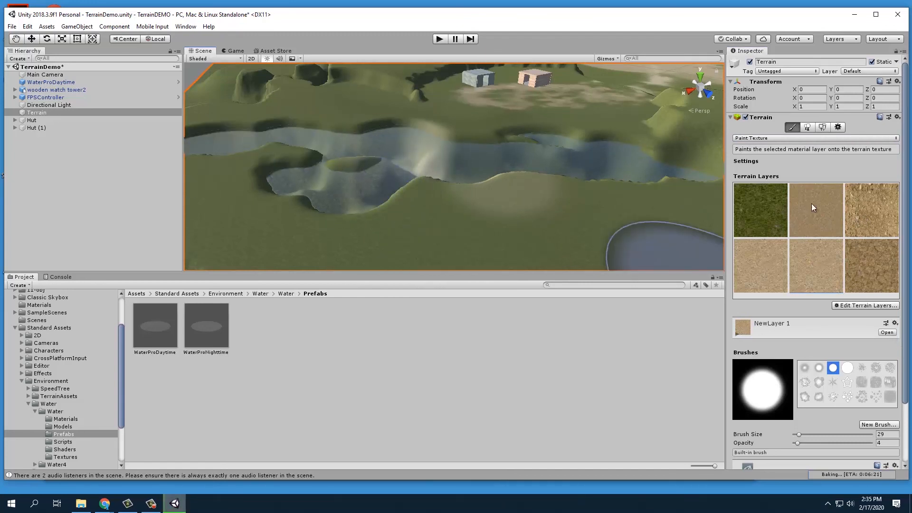
- Paint irregular sand patches along the riverbanks with a speckled brush at size 9 and opacity 4
scroll(616, 138, "down", 5)
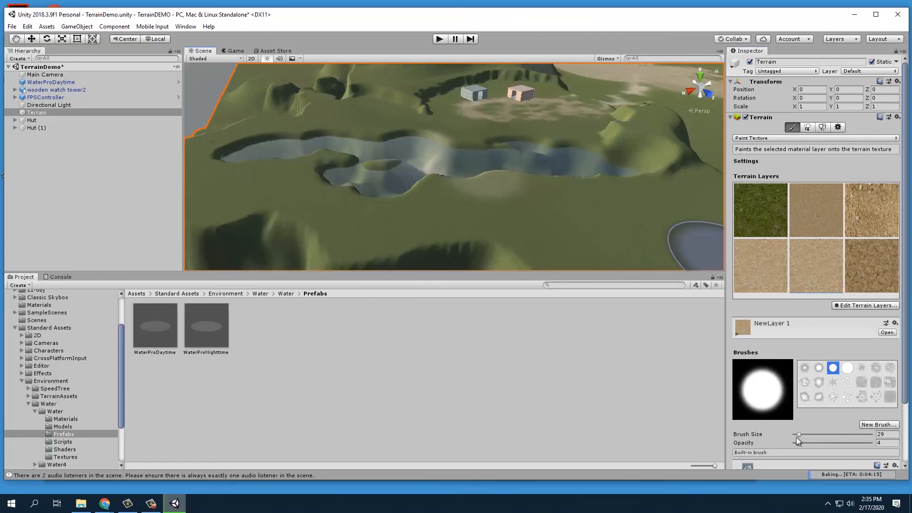
left_click_drag(799, 434, 796, 434)
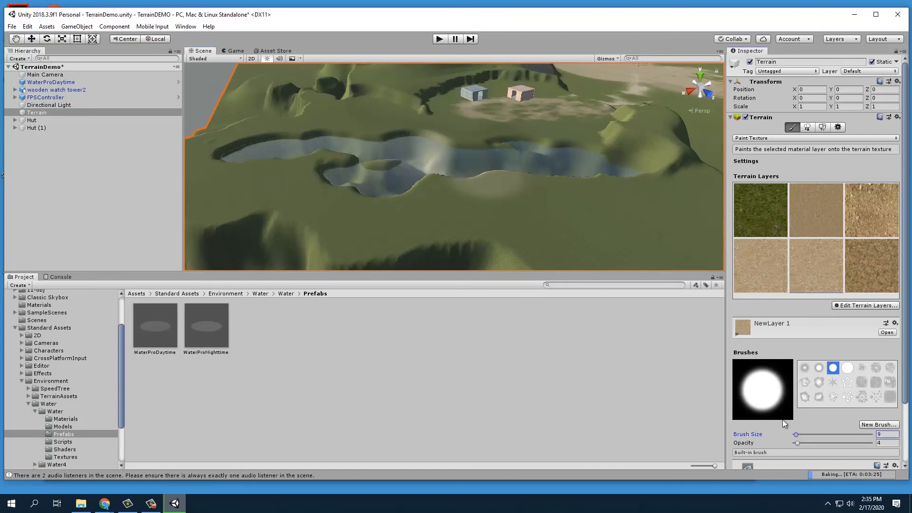
left_click(862, 397)
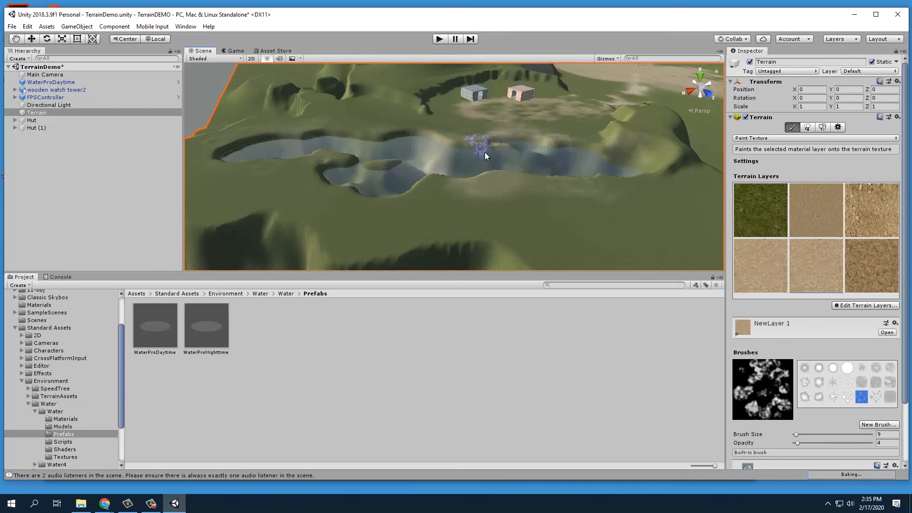
scroll(560, 186, "up", 2)
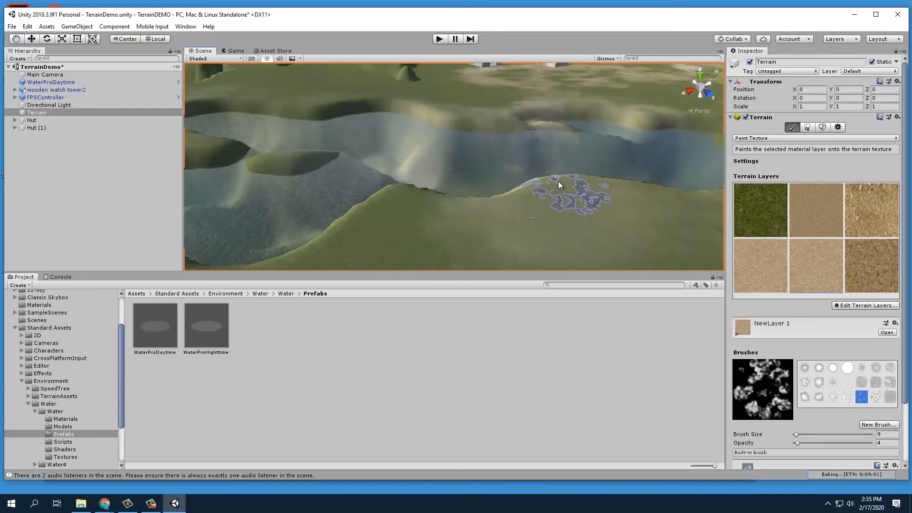
scroll(558, 181, "down", 1)
middle_click_drag(549, 171, 445, 204)
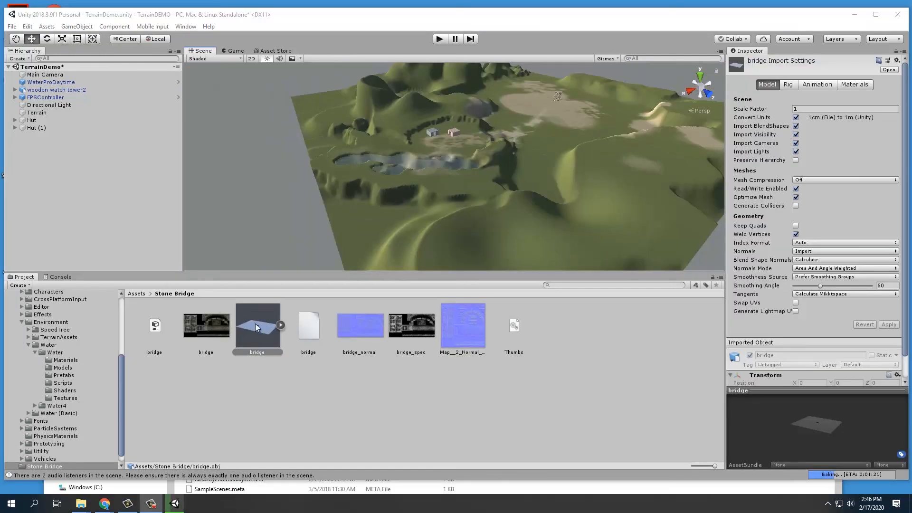
- Place the Stone Bridge folder's bridge model in the scene and set its scale to 0.05 on all three axes
left_click_drag(255, 324, 400, 181)
scroll(372, 205, "down", 2)
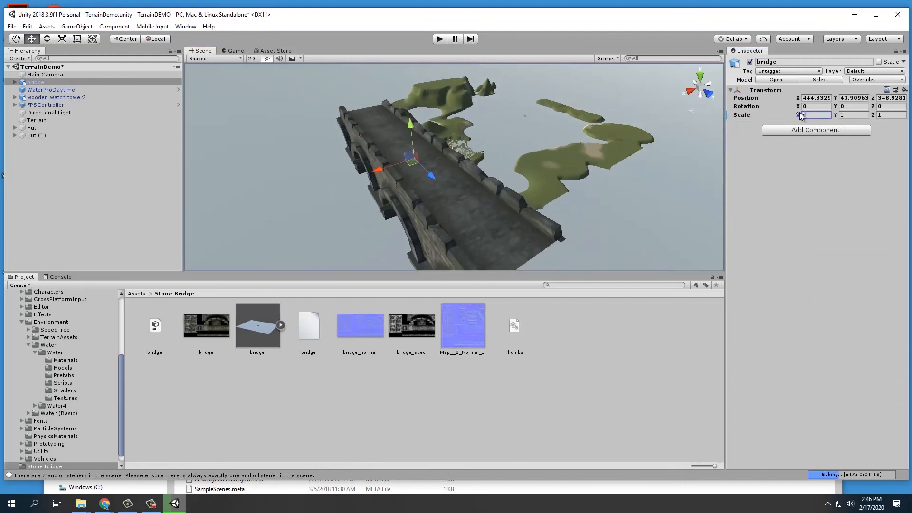
type(".05")
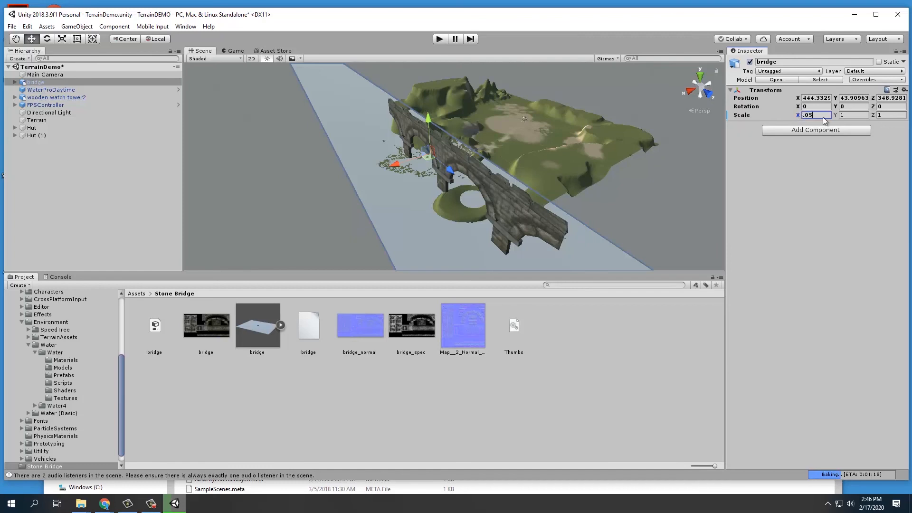
left_click(844, 115)
type(".05")
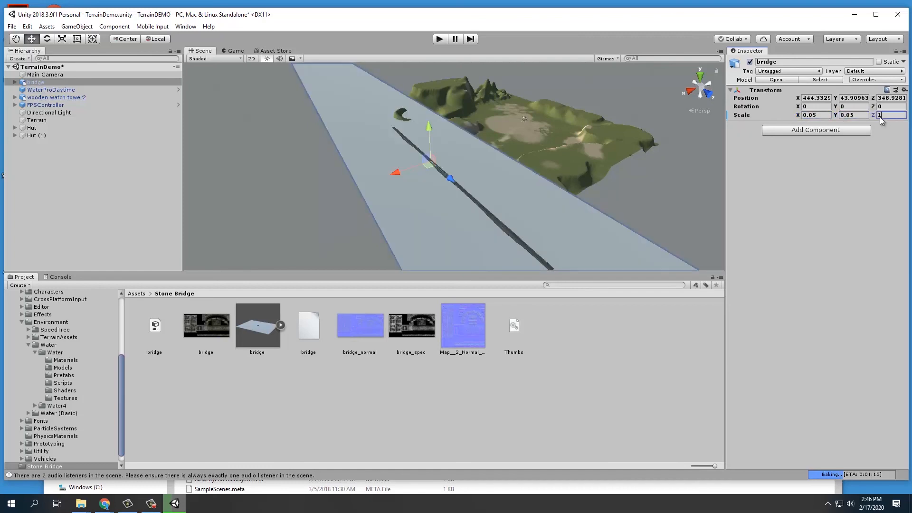
type(".05")
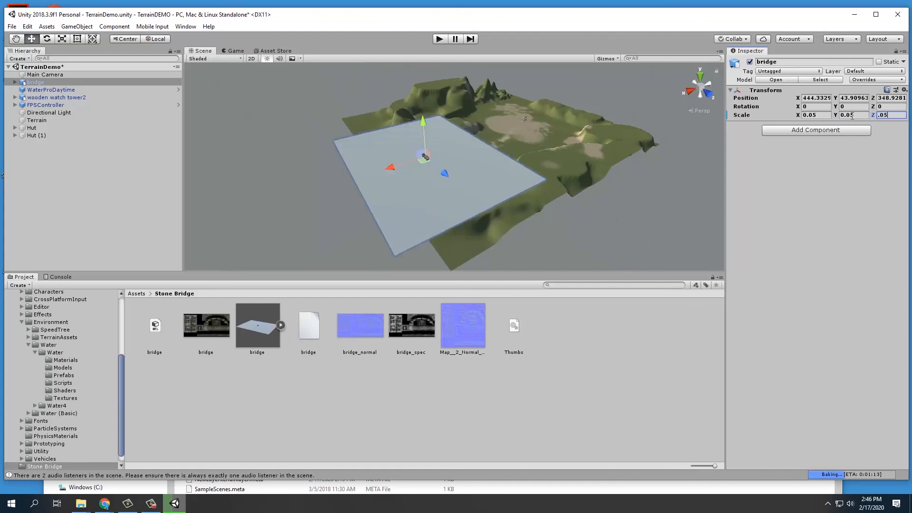
- Move the bridge down and across to the terrain near the river, at X 376 and Y 15.7
left_click_drag(422, 125, 433, 161)
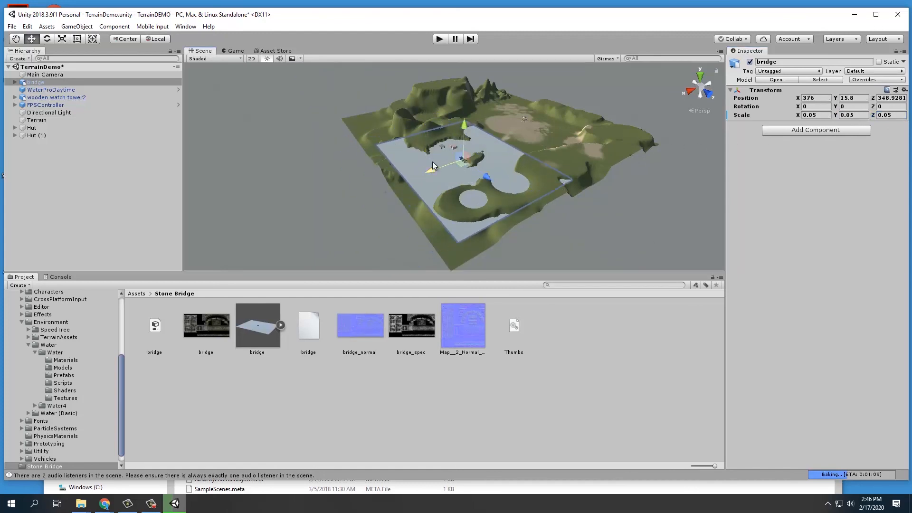
key("f")
left_click(306, 113)
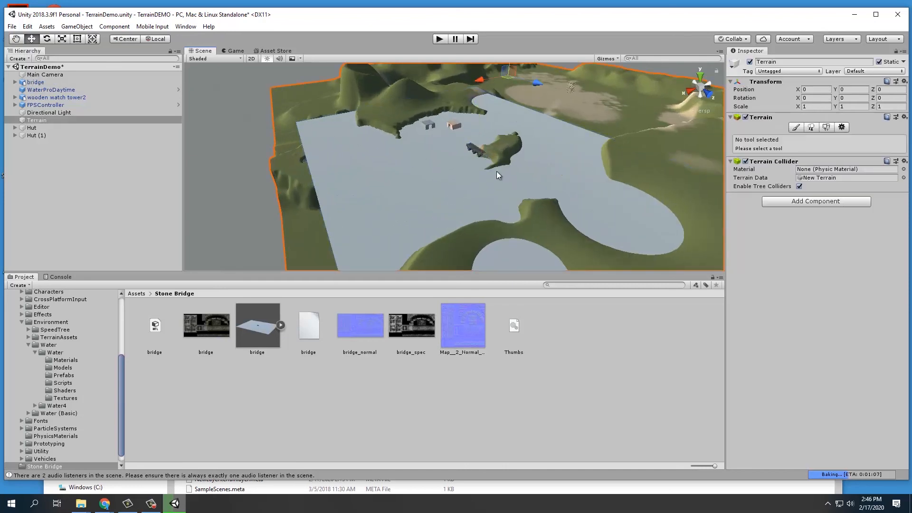
left_click(475, 150)
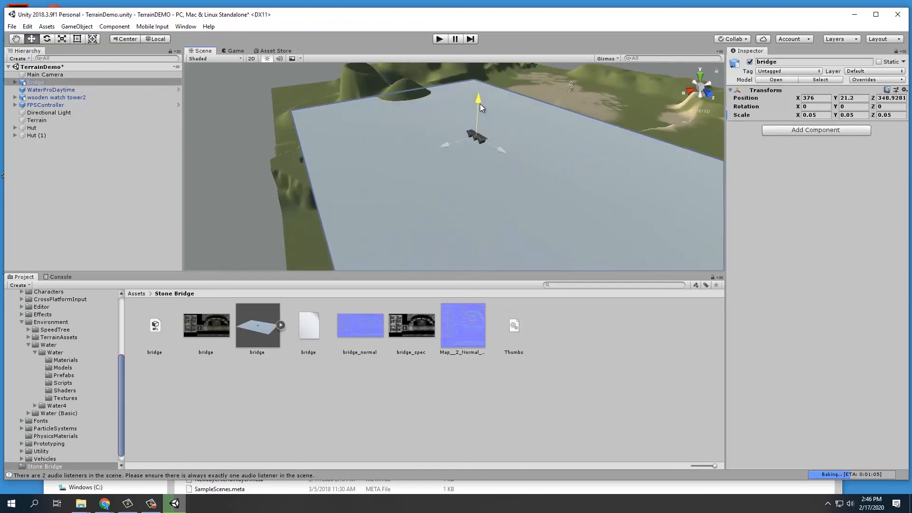
- Unpack the bridge prefab and delete its Plane01 child object
right_click(29, 82)
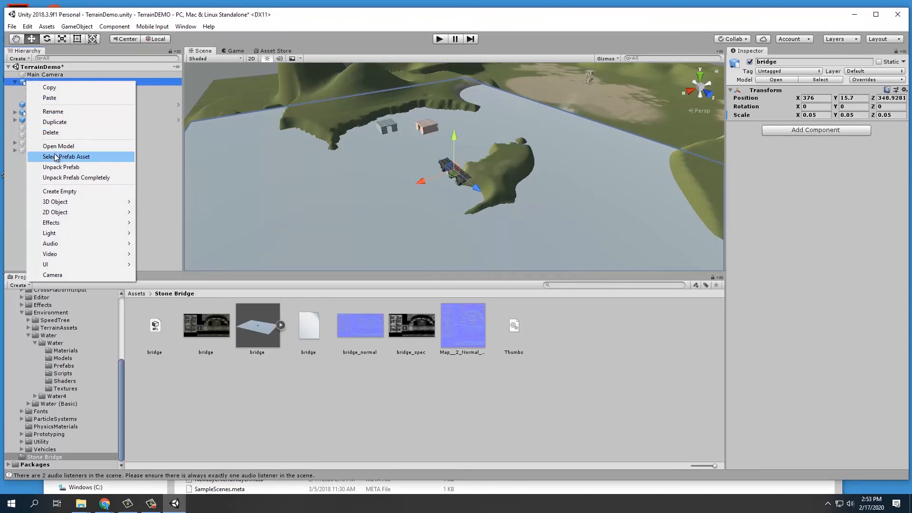
left_click(56, 167)
left_click(37, 90)
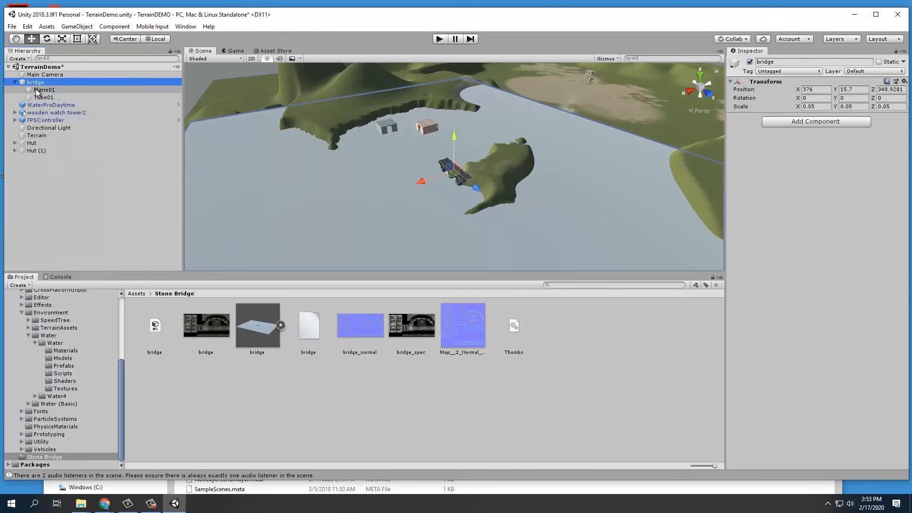
key("Delete")
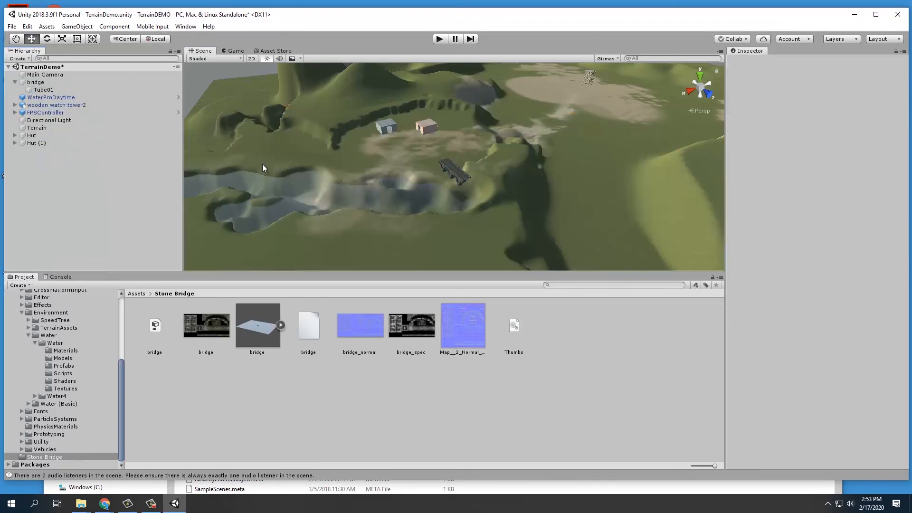
- Move the bridge's Tube01 mesh over the river and lower it, to X 296 and Y -78
left_click(452, 174)
left_click_drag(456, 139, 454, 149)
scroll(451, 155, "up", 3)
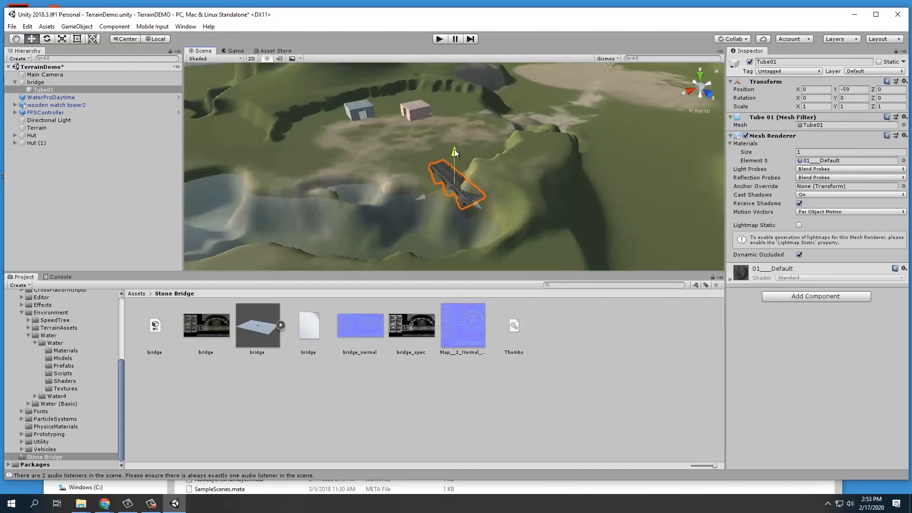
left_click_drag(435, 195, 377, 219)
scroll(381, 217, "up", 2)
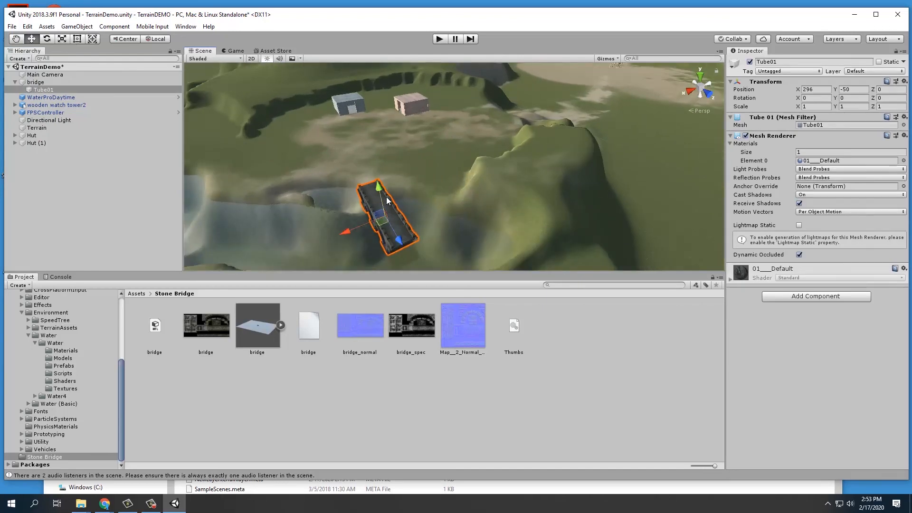
middle_click_drag(397, 178, 415, 93)
left_click_drag(415, 92, 418, 104)
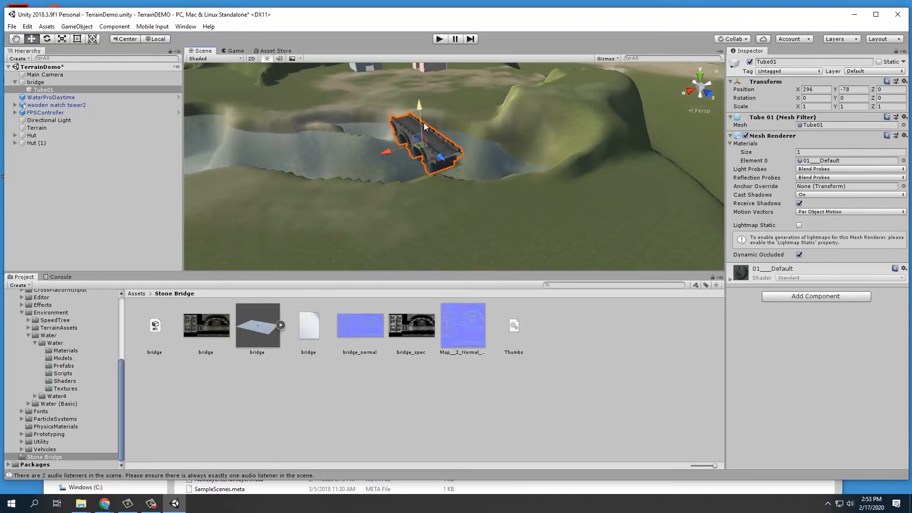
- Widen and lengthen the Tube01 bridge mesh to a scale of about 1.17 in X and 1.77 in Z
left_click(61, 38)
left_click_drag(461, 161, 447, 164)
left_click_drag(387, 152, 380, 154)
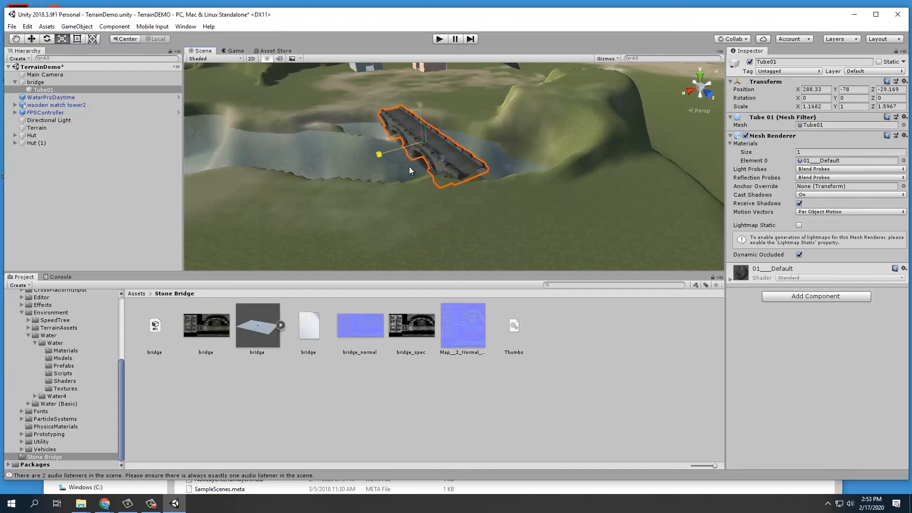
left_click_drag(444, 158, 397, 147)
- Shift the bridge mesh to X 247 and Z 7.9 so it reaches across the river to both banks
left_click(33, 39)
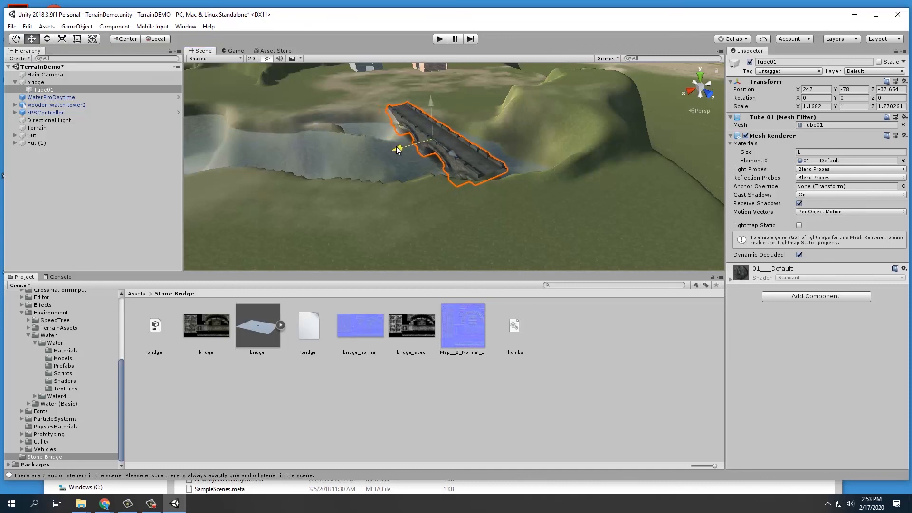
middle_click_drag(489, 183, 426, 177)
scroll(426, 176, "up", 4)
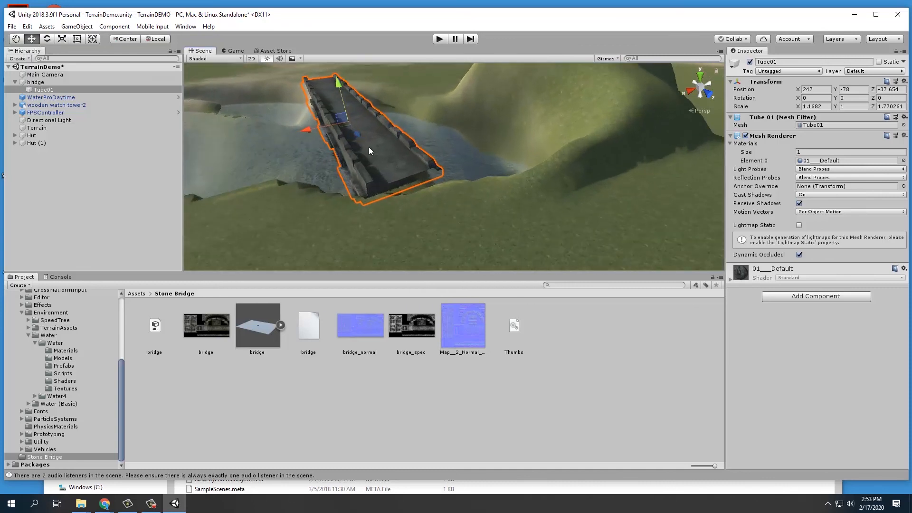
left_click_drag(352, 133, 357, 138)
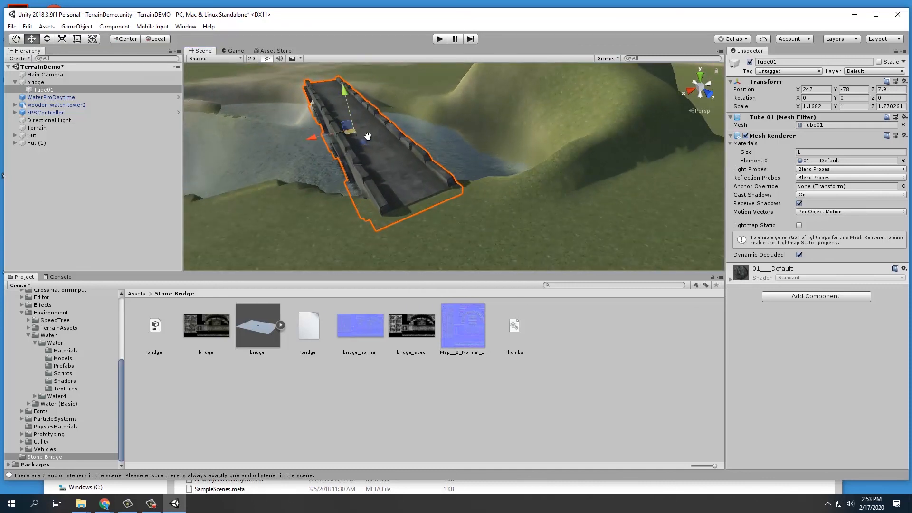
- Check how the bridge meets the far bank and rotate the Tube01 mesh about its vertical axis across the river
middle_click_drag(358, 139, 457, 168)
scroll(400, 125, "up", 5)
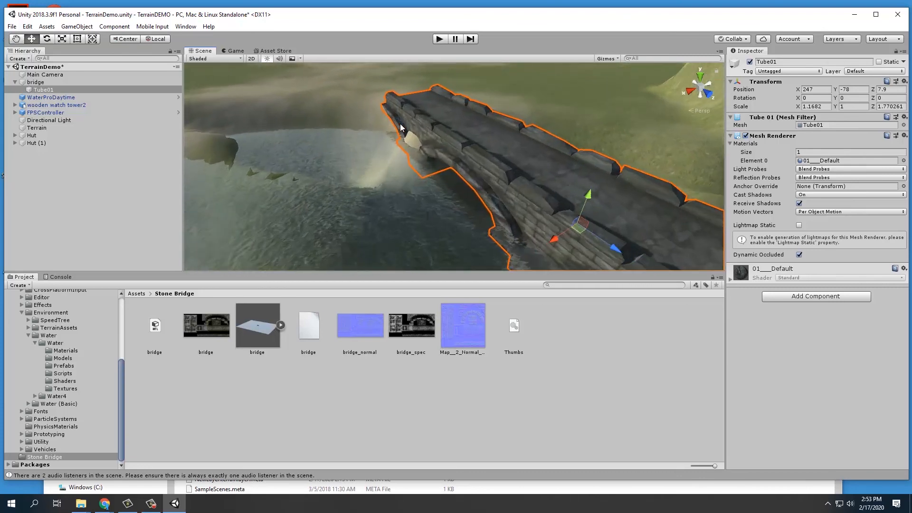
scroll(400, 123, "down", 5)
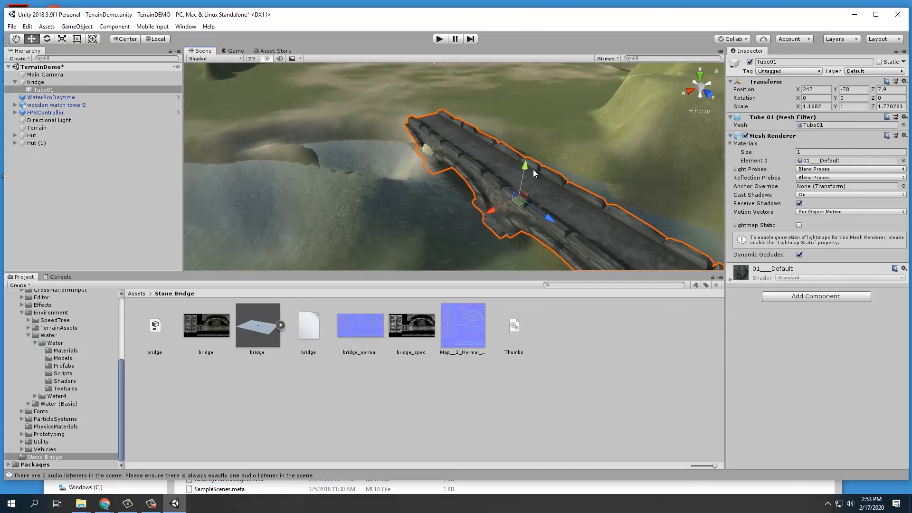
scroll(410, 126, "down", 3)
middle_click_drag(589, 208, 471, 161)
left_click(52, 37)
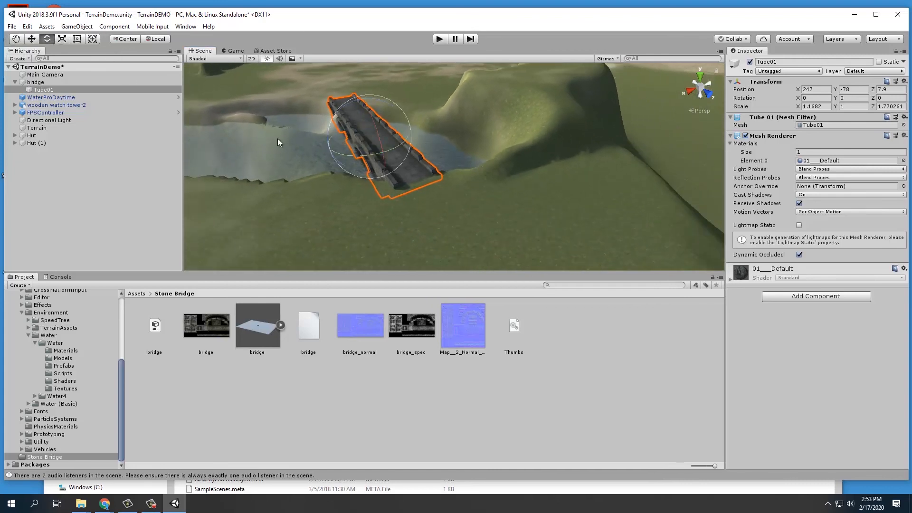
left_click_drag(349, 155, 332, 150)
scroll(352, 155, "up", 4)
middle_click_drag(353, 155, 296, 140)
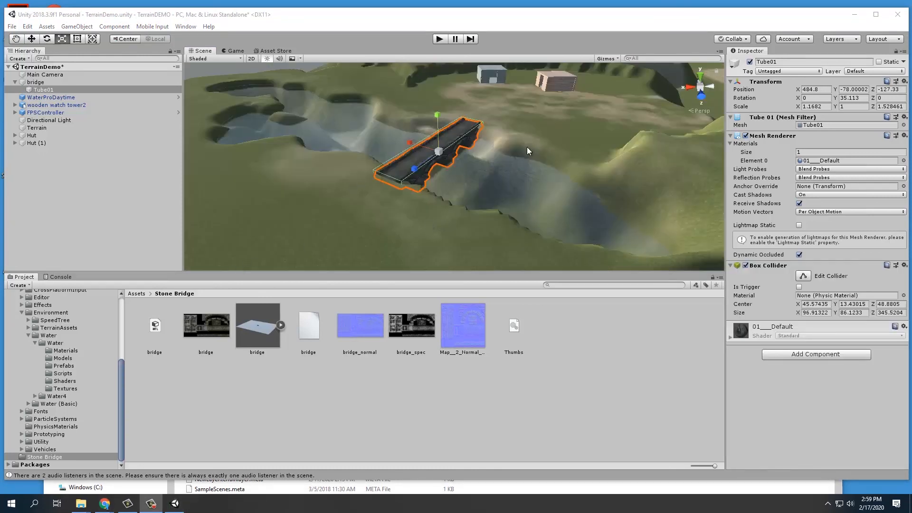
- Open the Broadleaf asset folder under Standard Assets, Environment, SpeedTree, collapsing the expanded Water folder
middle_click_drag(526, 147, 437, 173)
scroll(439, 157, "down", 9)
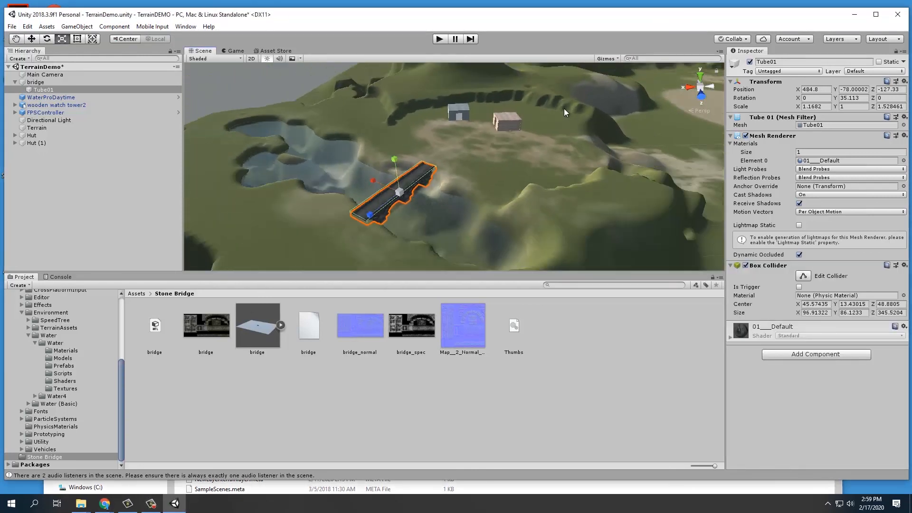
scroll(476, 152, "up", 5)
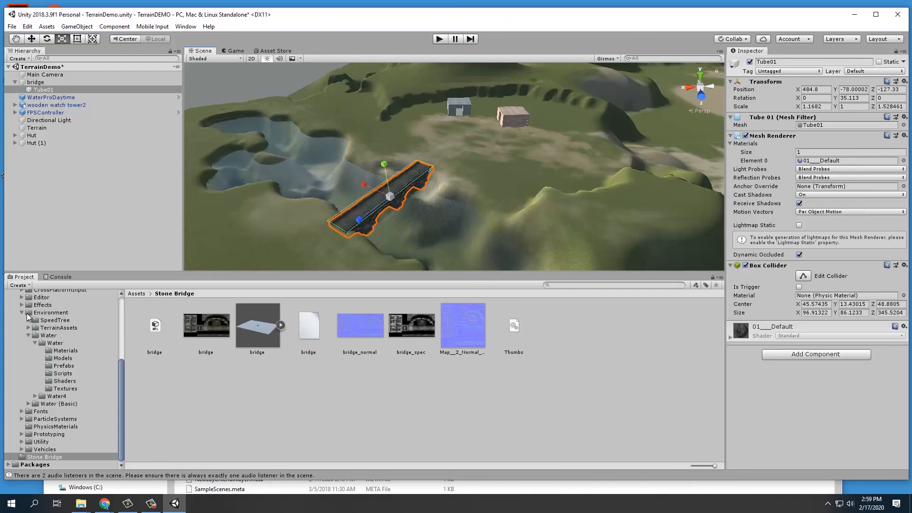
left_click(28, 321)
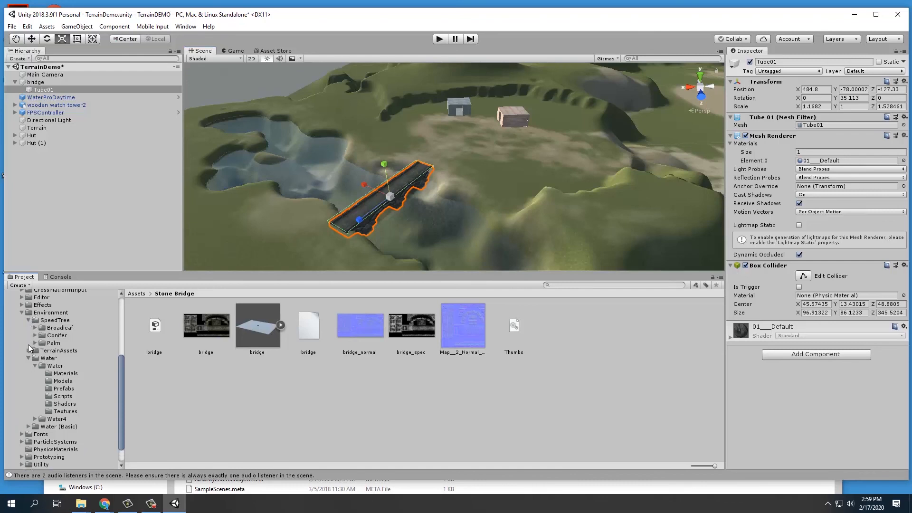
left_click(28, 358)
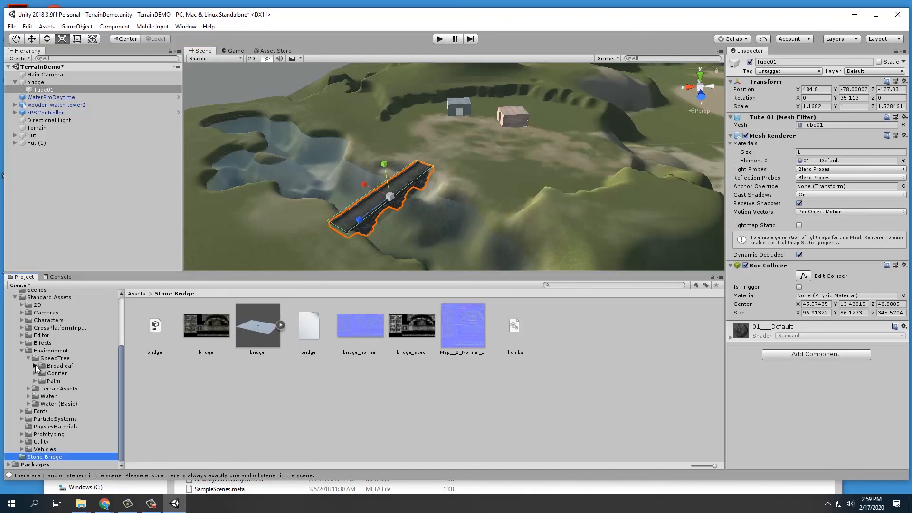
left_click(36, 365)
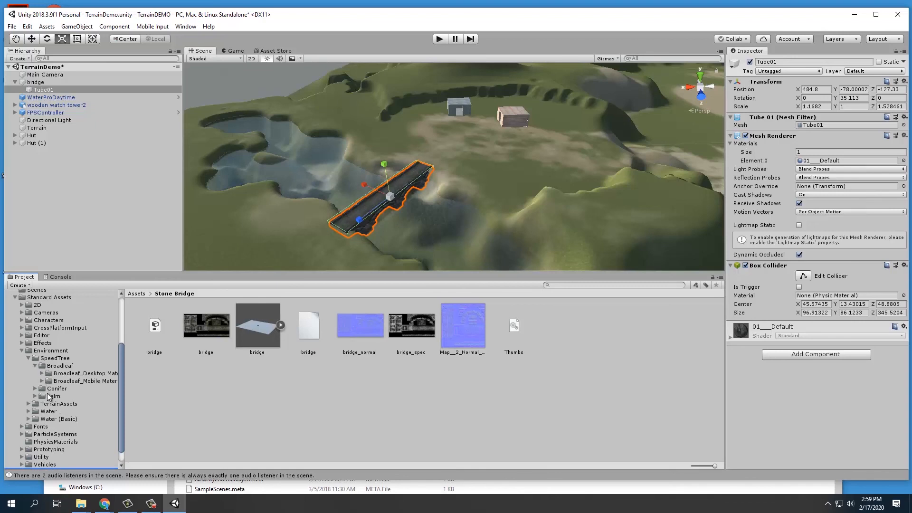
left_click(36, 389)
left_click(36, 389)
left_click(41, 374)
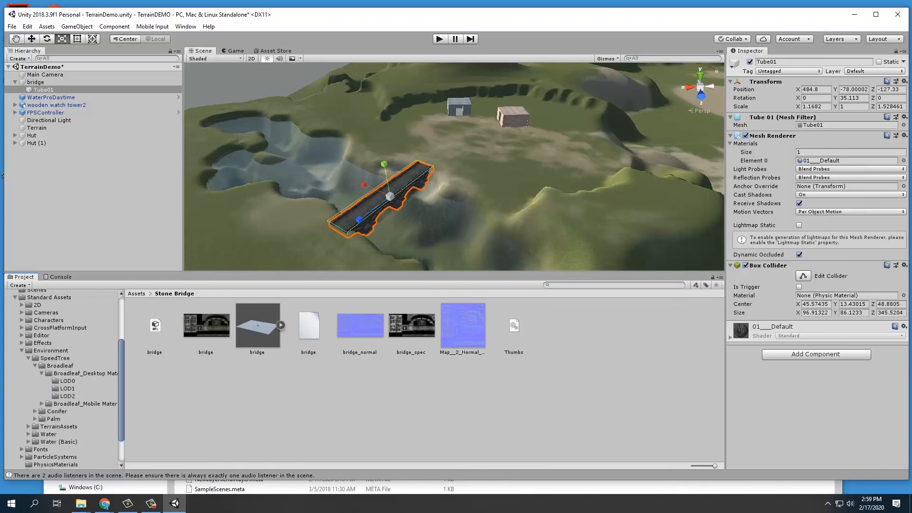
left_click(151, 504)
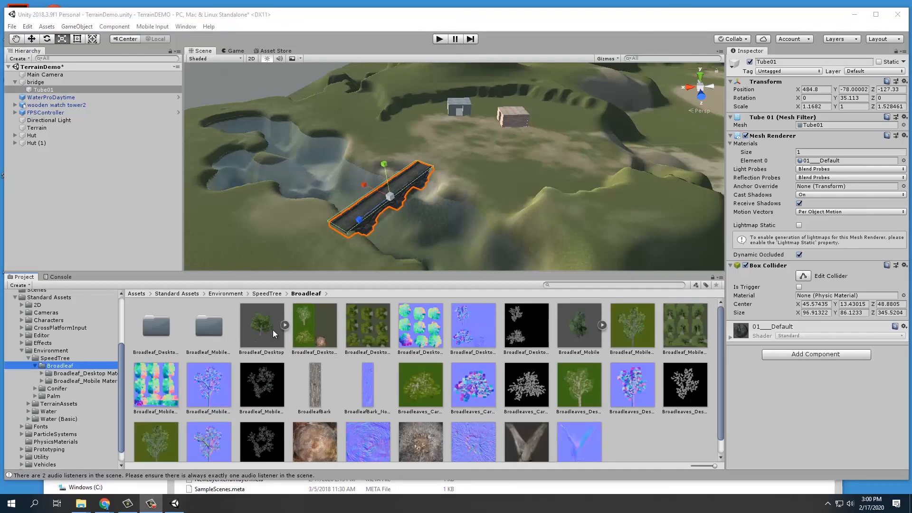
- Place a Broadleaf_Desktop tree on the terrain between the bridge and the huts
left_click_drag(259, 324, 455, 193)
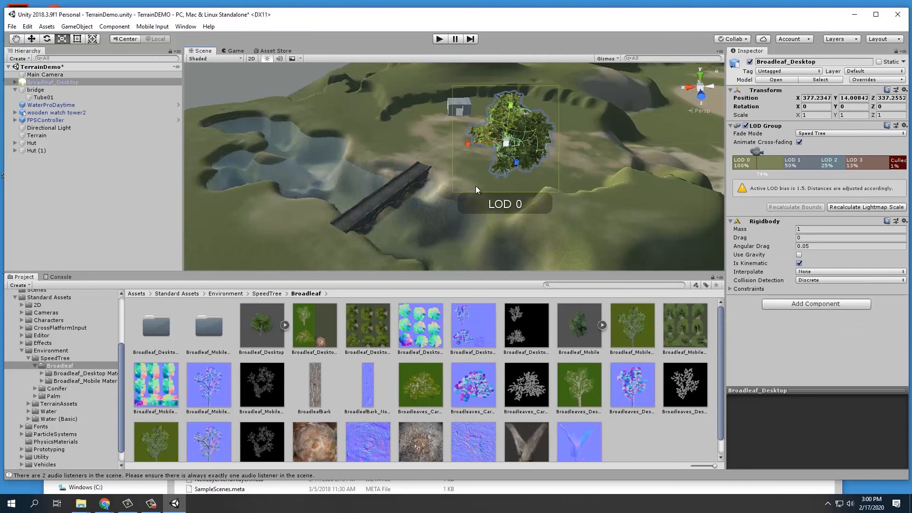
mouse_move(475, 186)
middle_mouse_down()
mouse_move(429, 177)
mouse_move(383, 189)
mouse_move(437, 164)
mouse_move(552, 147)
mouse_move(412, 172)
middle_mouse_up()
scroll(382, 186, "up", 8)
scroll(549, 157, "down", 3)
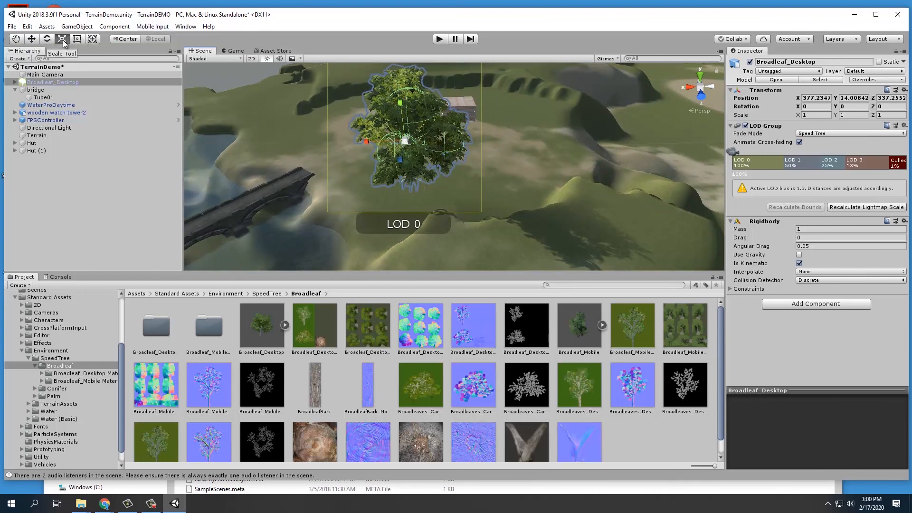
- Set the Broadleaf_Desktop tree's scale to 0.5 on all three axes
left_click(808, 115)
type(".5")
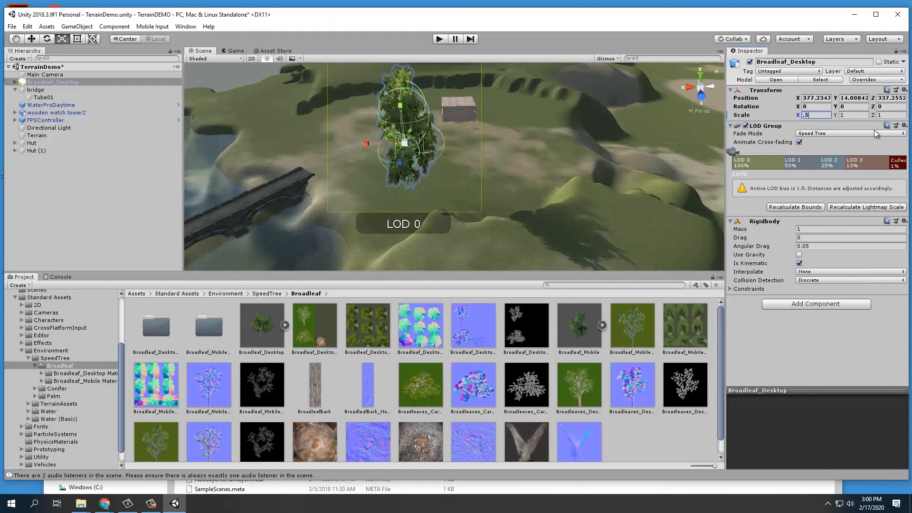
left_click(854, 115)
type(".5")
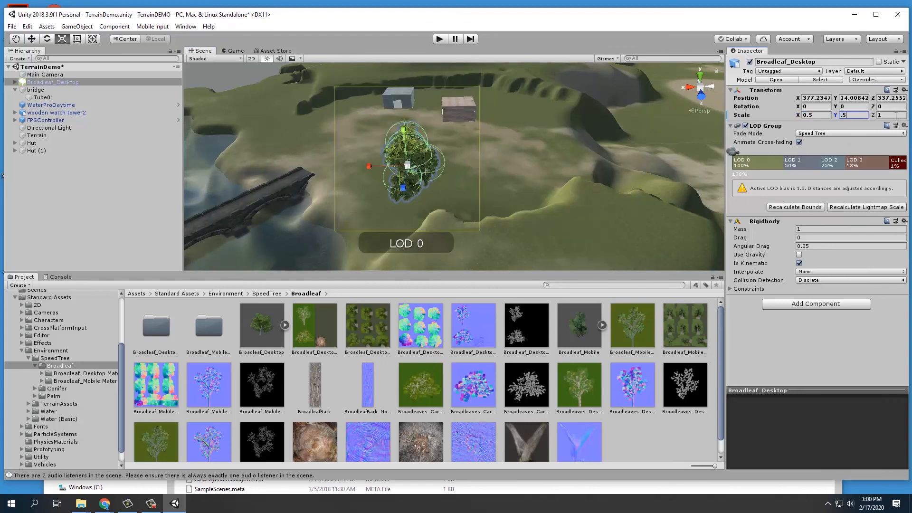
left_click(894, 115)
type(".5")
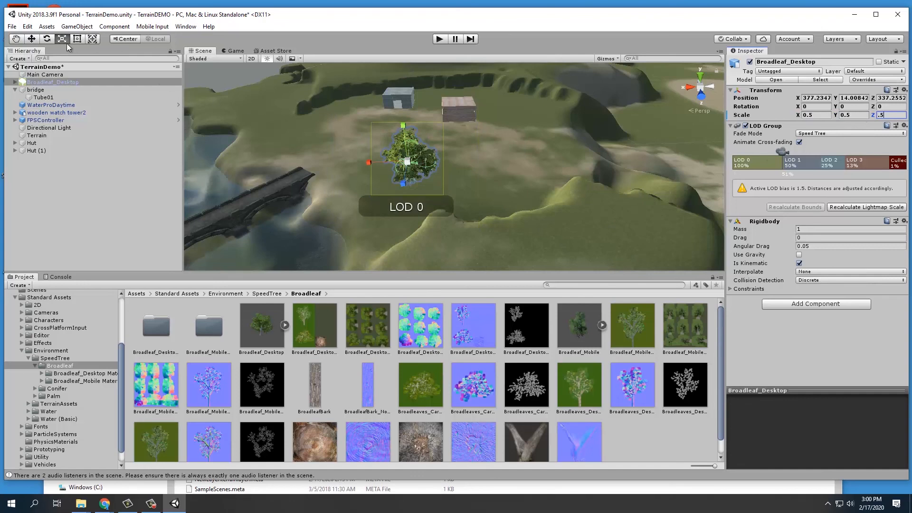
- Move the tree in front of the huts, to X 384.83 and Z 318
left_click(31, 38)
left_click_drag(406, 153, 374, 135)
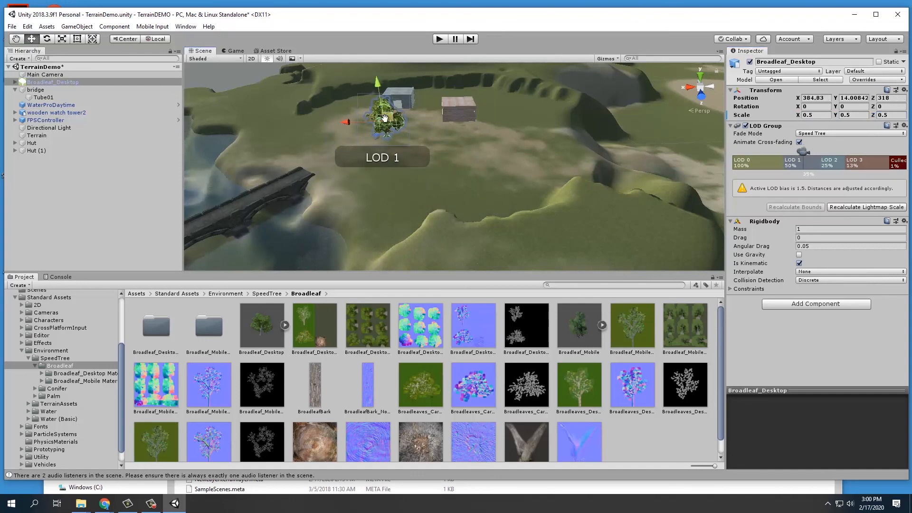
middle_click_drag(374, 135, 593, 178)
scroll(325, 139, "up", 4)
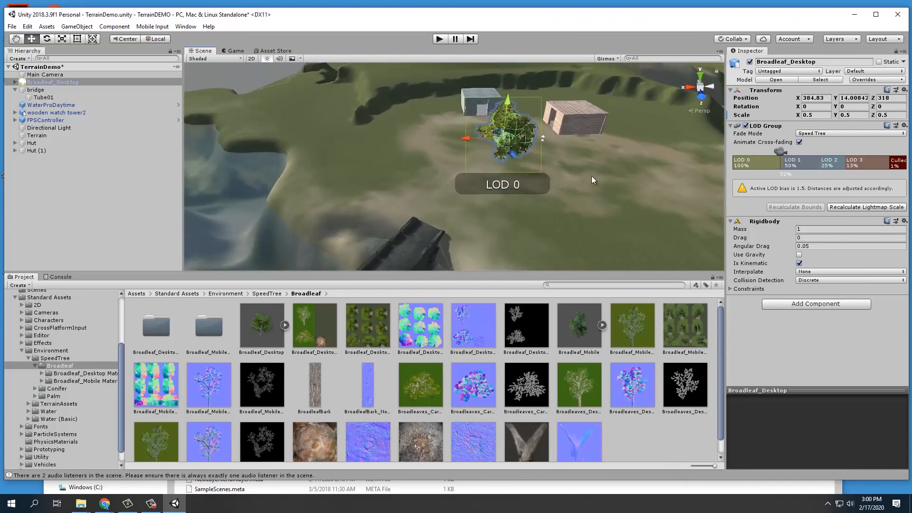
- Move the Broadleaf_Desktop tree towards the river to X 404.66 and raise it to Y 14.29
middle_click_drag(455, 154, 421, 102)
scroll(463, 150, "up", 3)
left_click_drag(431, 97, 249, 100)
scroll(278, 136, "down", 1)
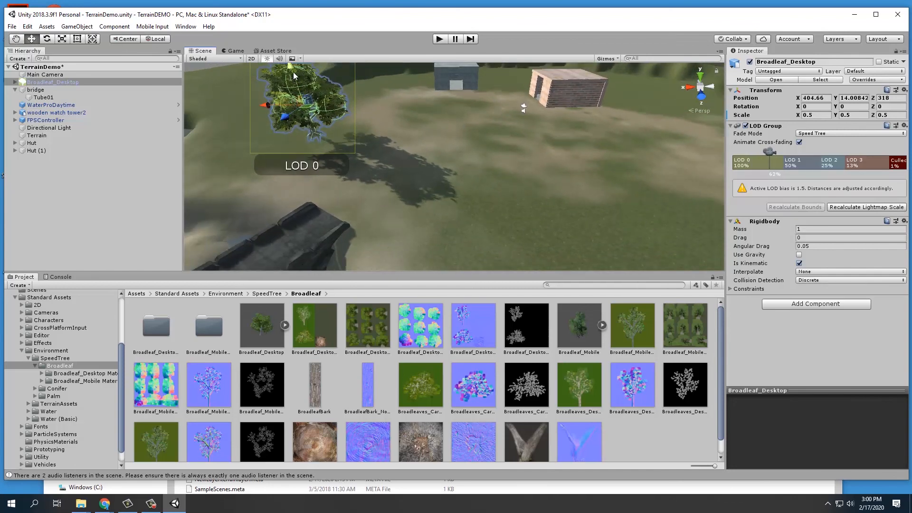
mouse_move(294, 75)
left_mouse_down()
mouse_move(293, 91)
mouse_move(292, 68)
left_mouse_up()
scroll(343, 151, "down", 3)
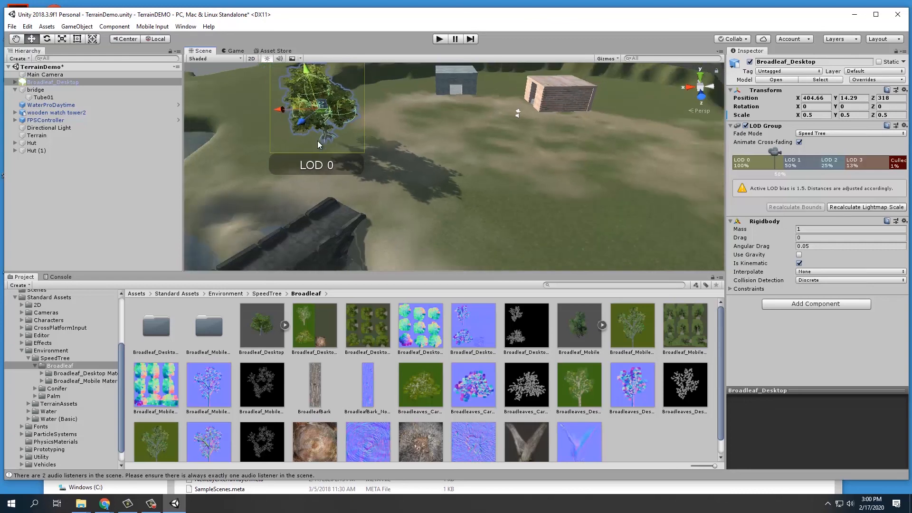
- Play-test the scene by walking up to the tree to check its size and base, and stop the play mode
left_click(442, 39)
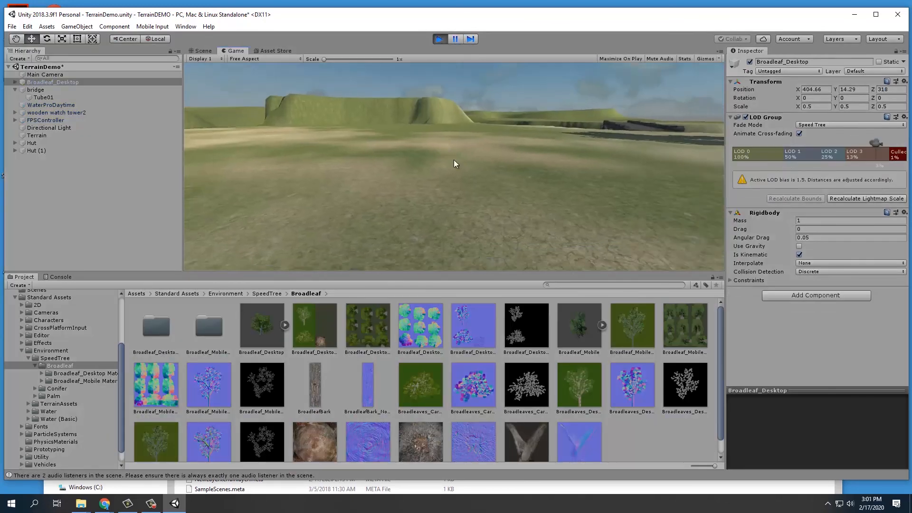
key("w")
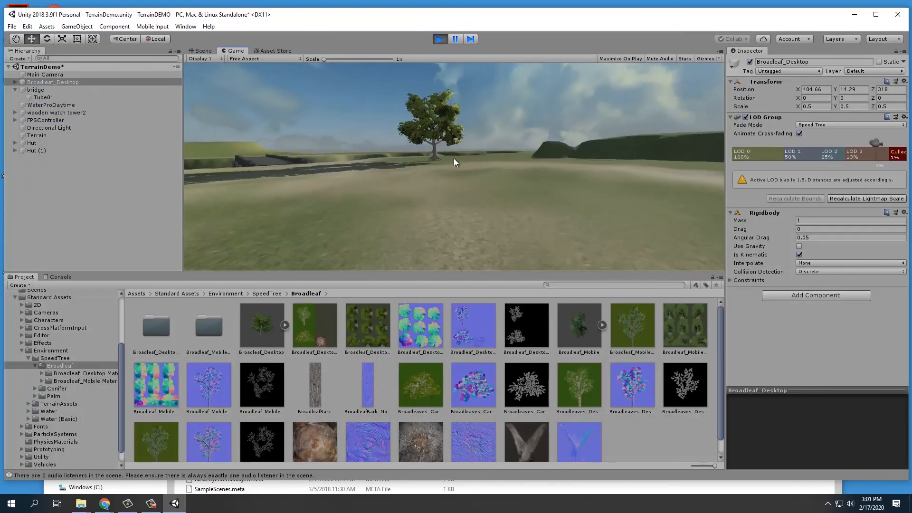
key("w")
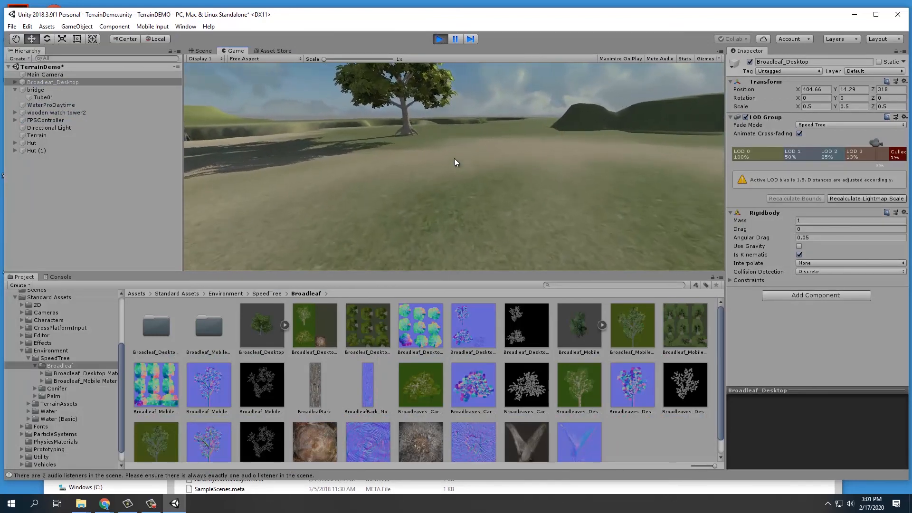
key("w")
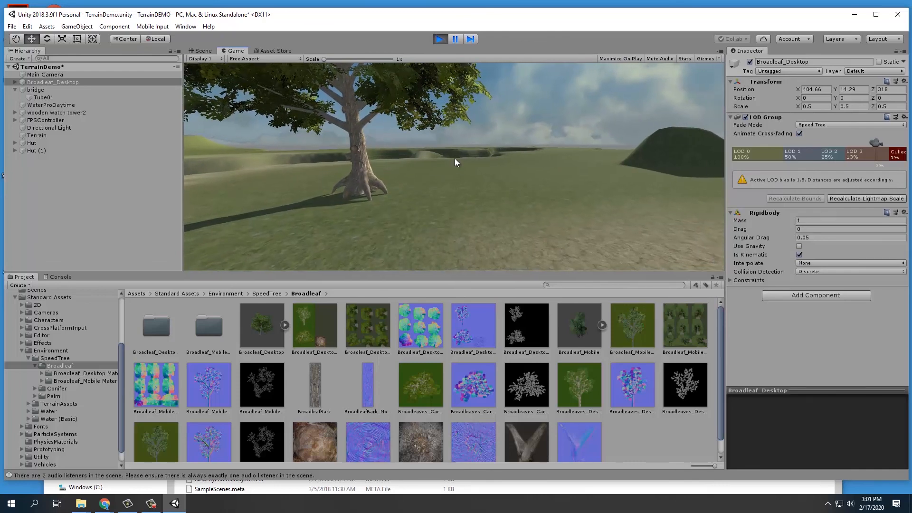
left_click(436, 39)
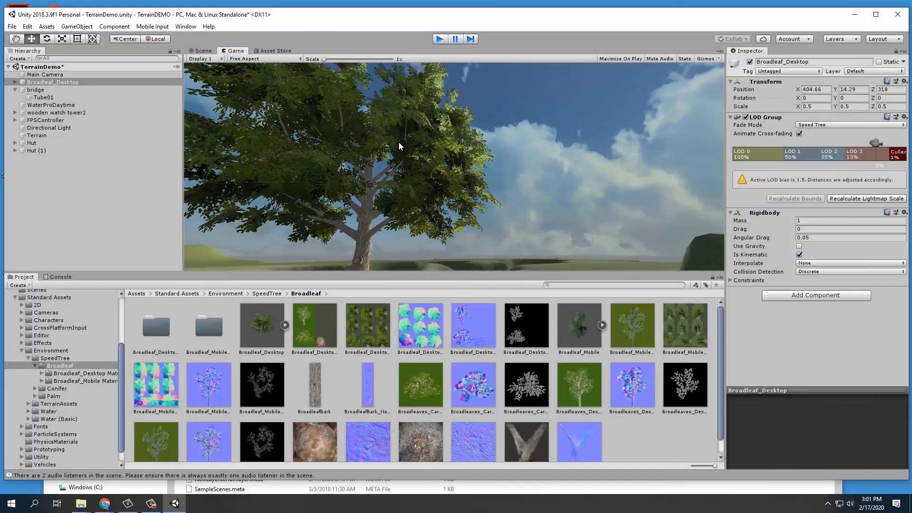
- Set up the Raise or Lower Terrain tool on the Terrain with brush size 6 and opacity 8
scroll(304, 117, "up", 3)
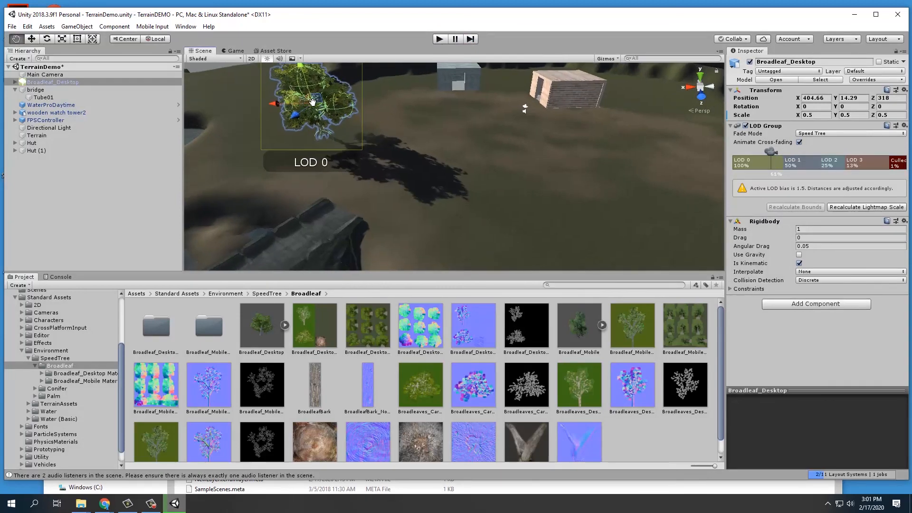
middle_click_drag(315, 122, 440, 119)
scroll(423, 122, "up", 8)
scroll(380, 116, "up", 2)
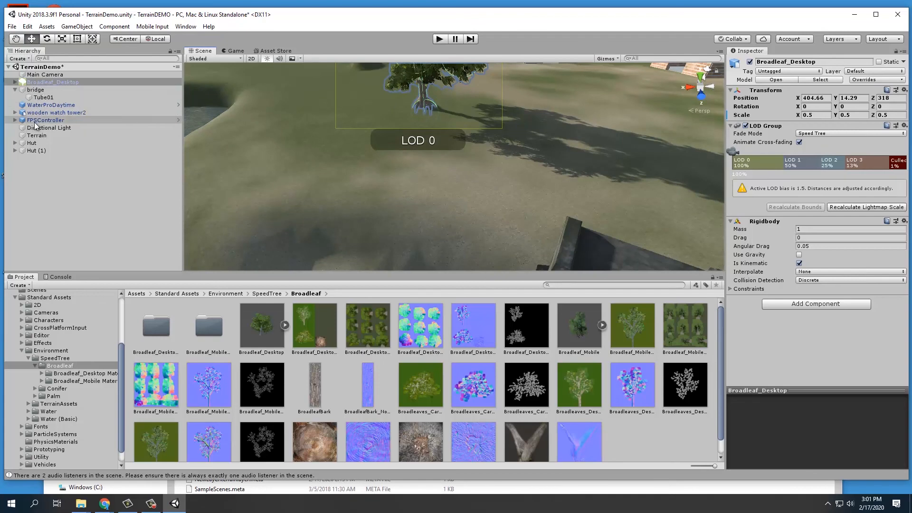
left_click(37, 136)
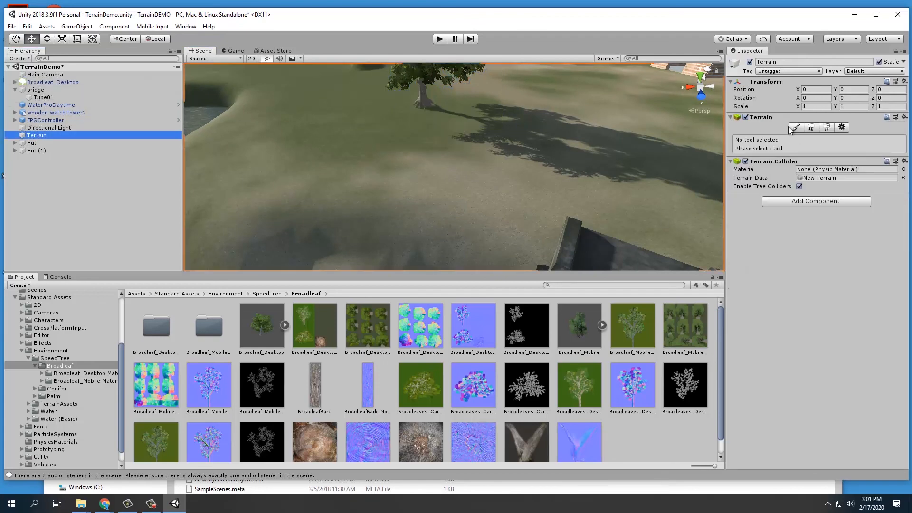
left_click(794, 127)
left_click(772, 138)
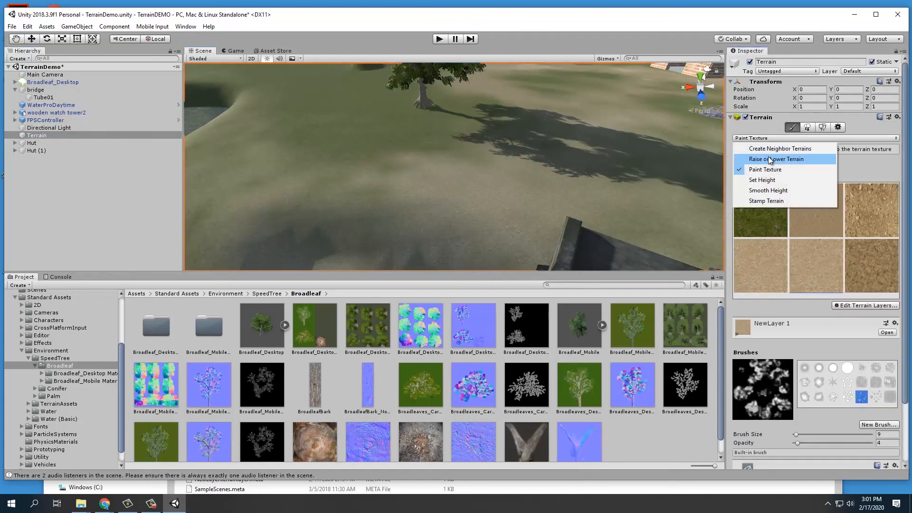
left_click(768, 160)
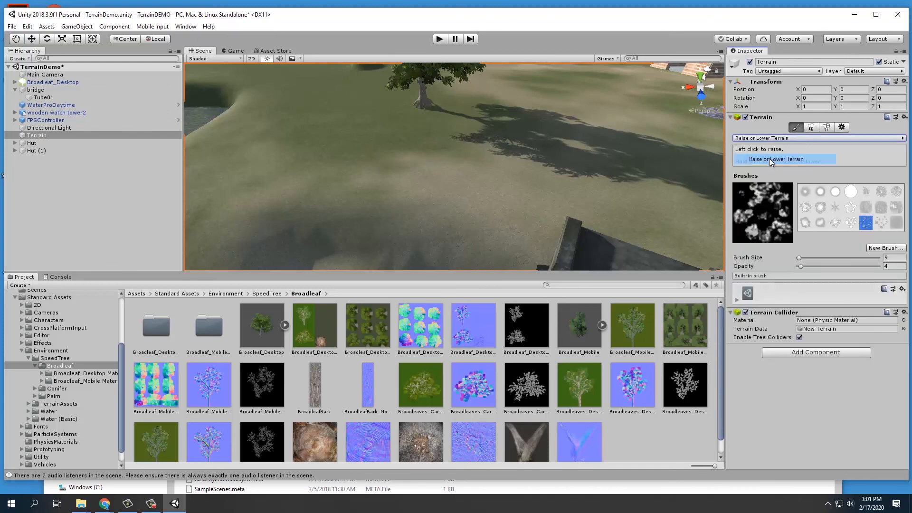
left_click(799, 258)
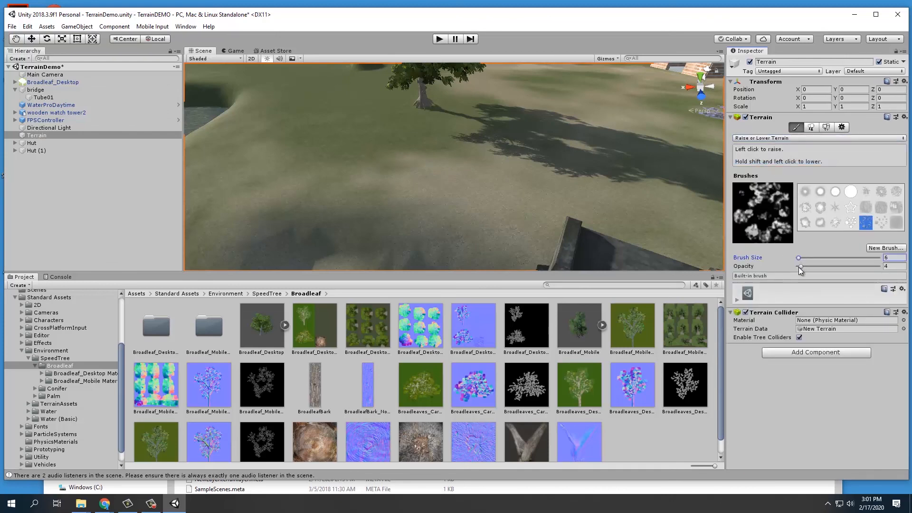
left_click_drag(799, 267, 797, 266)
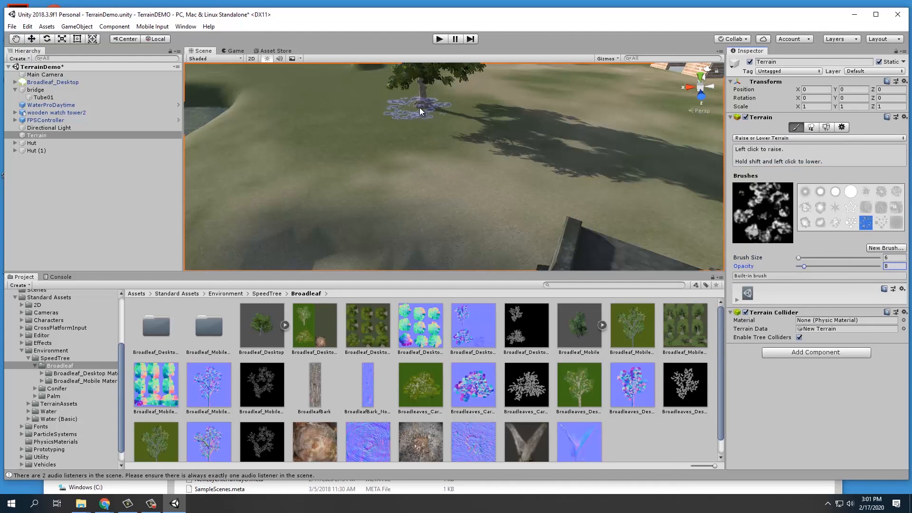
- Raise the ground around the base of the tree with the scattered brush
mouse_move(420, 107)
left_mouse_down()
mouse_move(496, 133)
mouse_move(481, 153)
mouse_move(415, 110)
mouse_move(437, 147)
left_mouse_up()
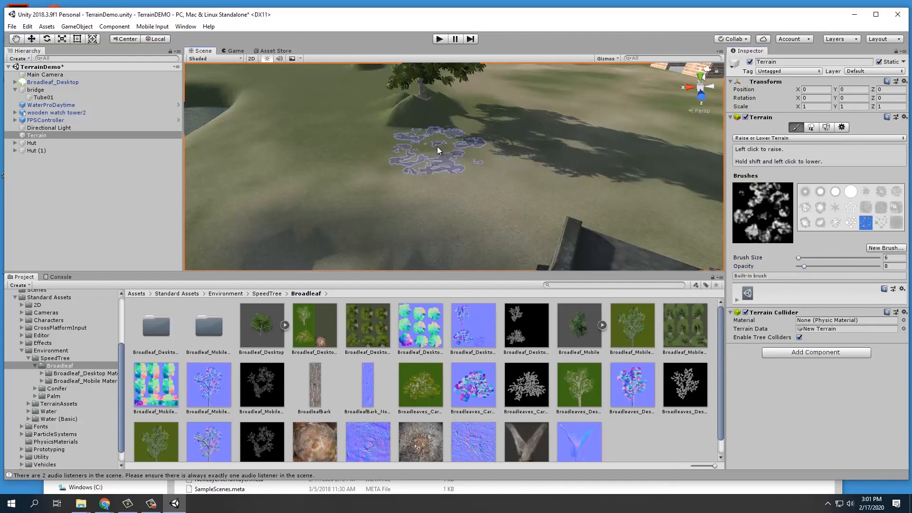
middle_click_drag(371, 152, 192, 207)
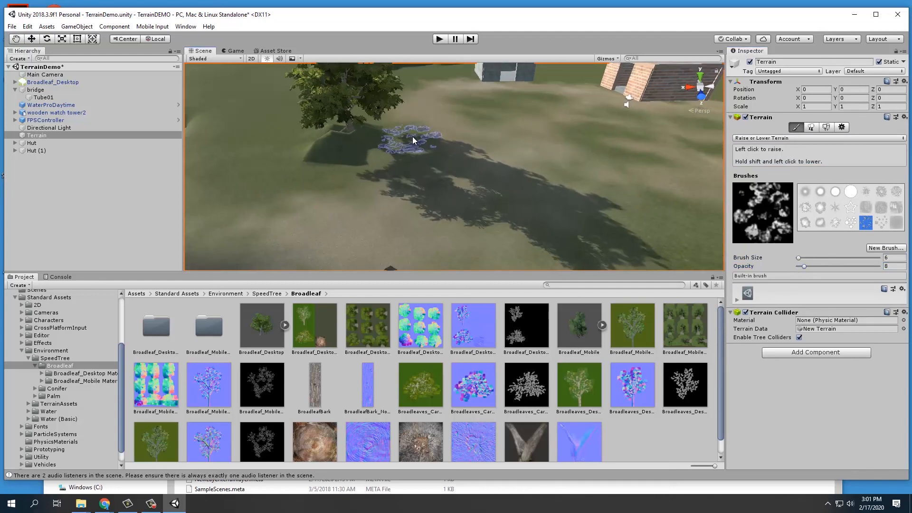
scroll(413, 137, "down", 3)
mouse_move(341, 151)
left_mouse_down()
mouse_move(294, 186)
mouse_move(326, 161)
mouse_move(280, 167)
left_mouse_up()
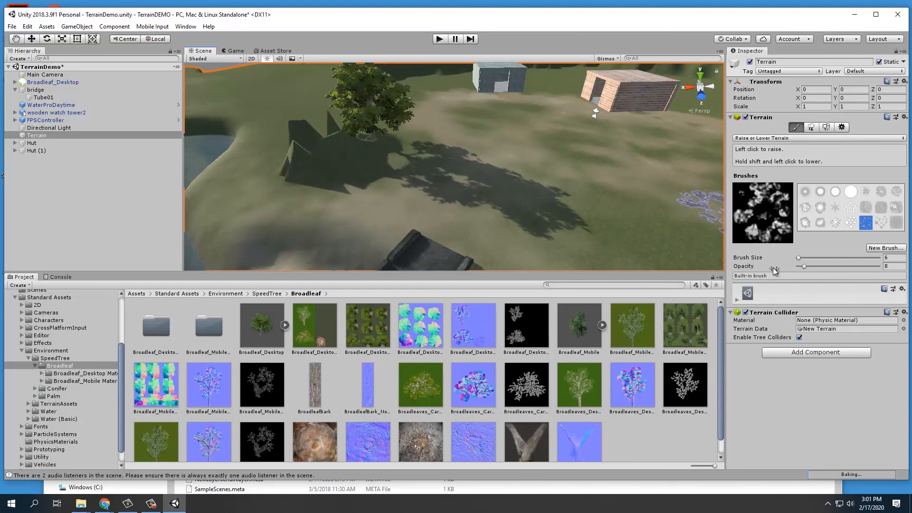
- Try to smooth the raised mounds beside the tree with the Smooth Height tool
left_click(788, 138)
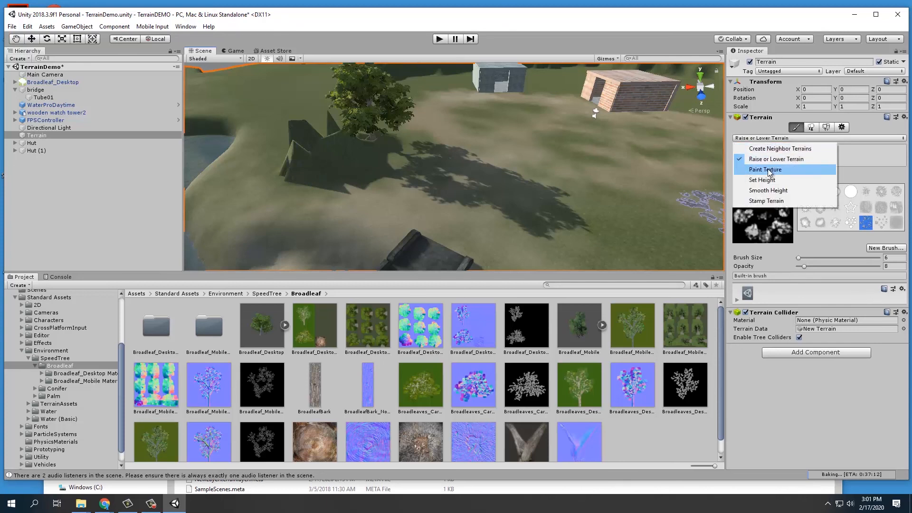
left_click(760, 189)
mouse_move(315, 150)
left_mouse_down()
mouse_move(300, 136)
mouse_move(329, 119)
left_mouse_up()
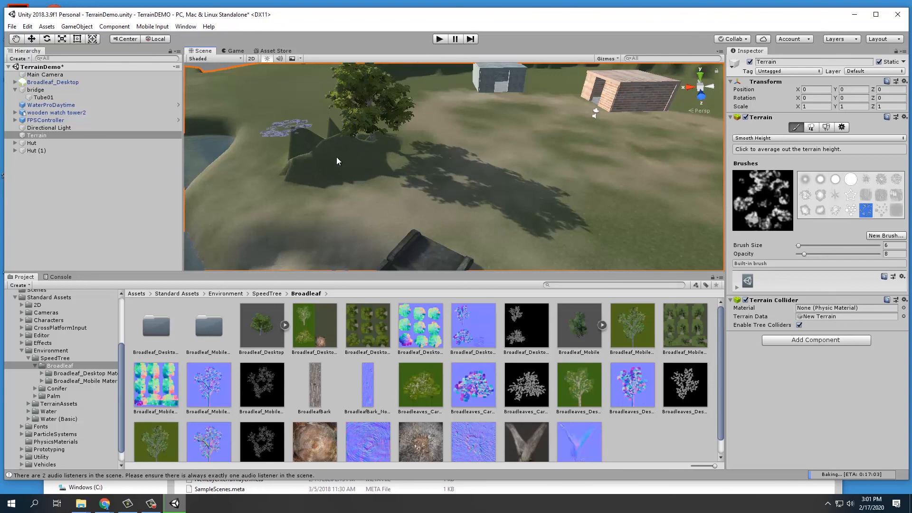
- Lower the mounds beside the tree using Raise or Lower Terrain with the soft round brush
left_click(790, 138)
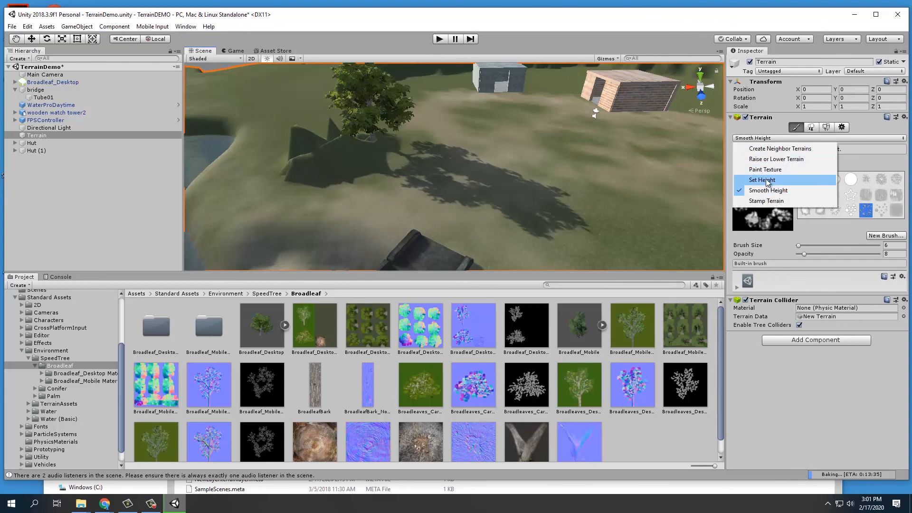
left_click(774, 159)
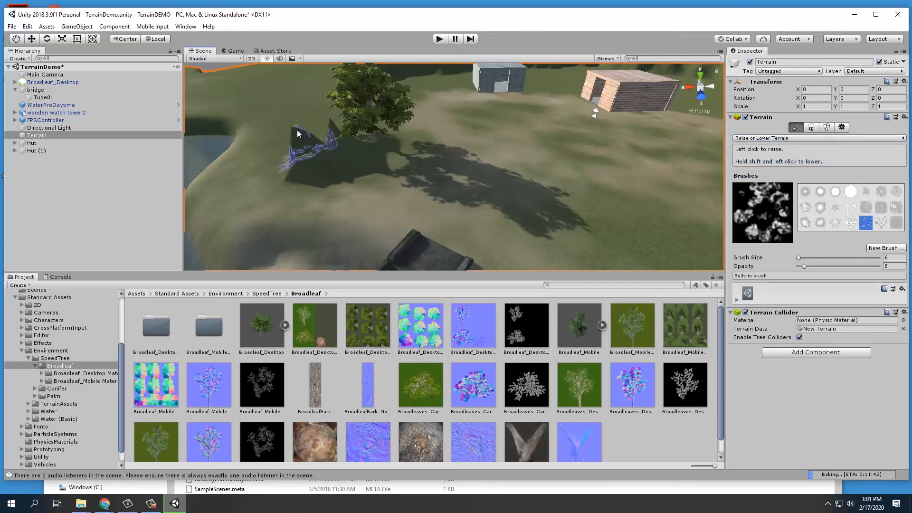
left_click(835, 193)
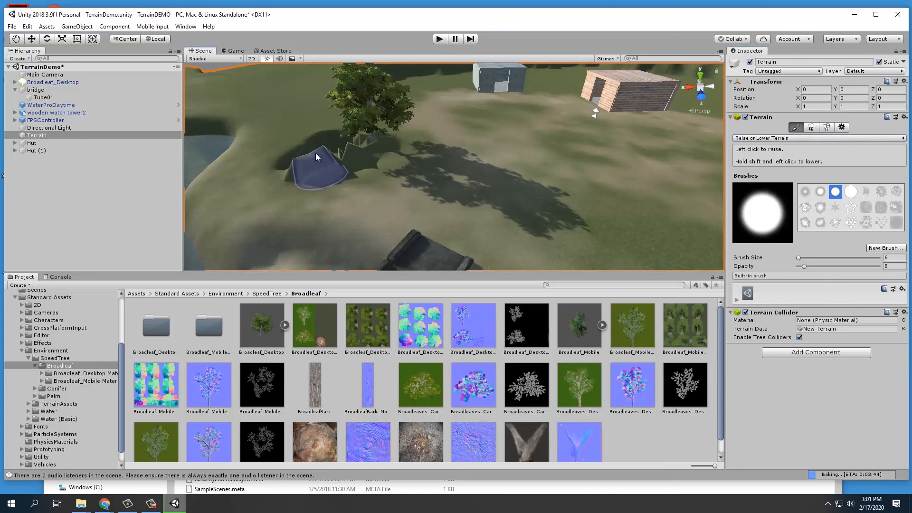
- Flatten the uneven ground around the tree to height 14 with the Set Height tool
left_click(762, 138)
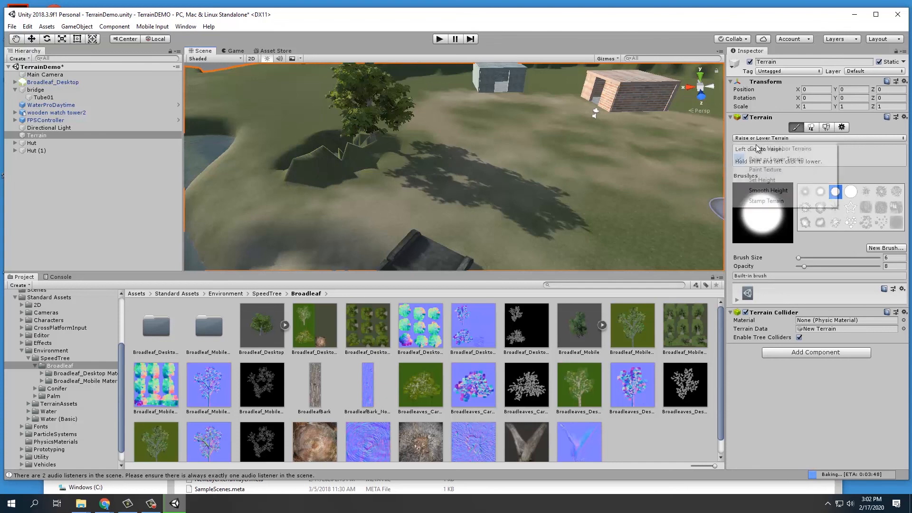
left_click(762, 180)
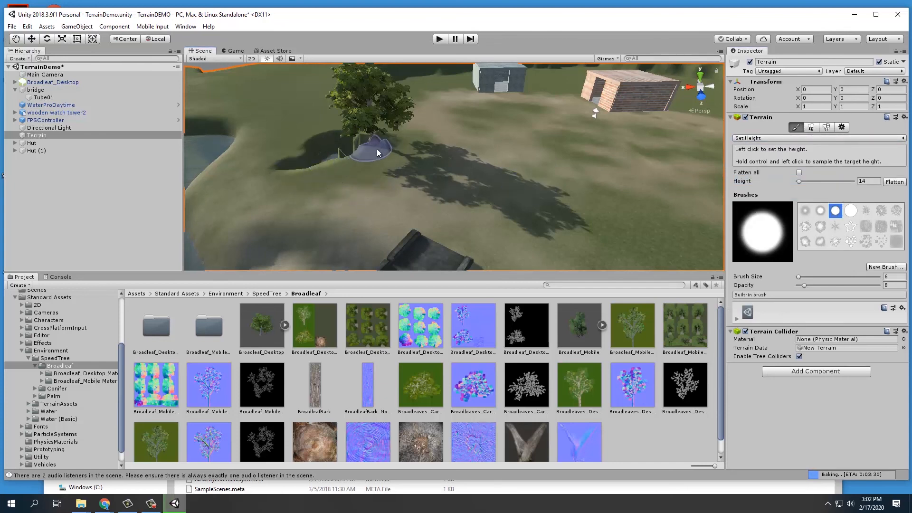
mouse_move(378, 150)
left_mouse_down()
mouse_move(286, 155)
mouse_move(364, 140)
mouse_move(297, 163)
left_mouse_up()
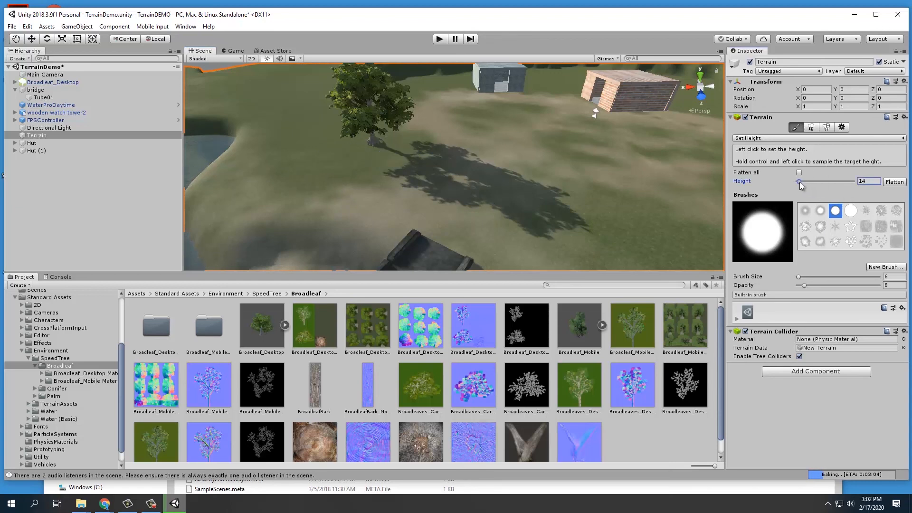
- Build a small mound around the tree's base with Set Height at a height of 16
left_click(875, 182)
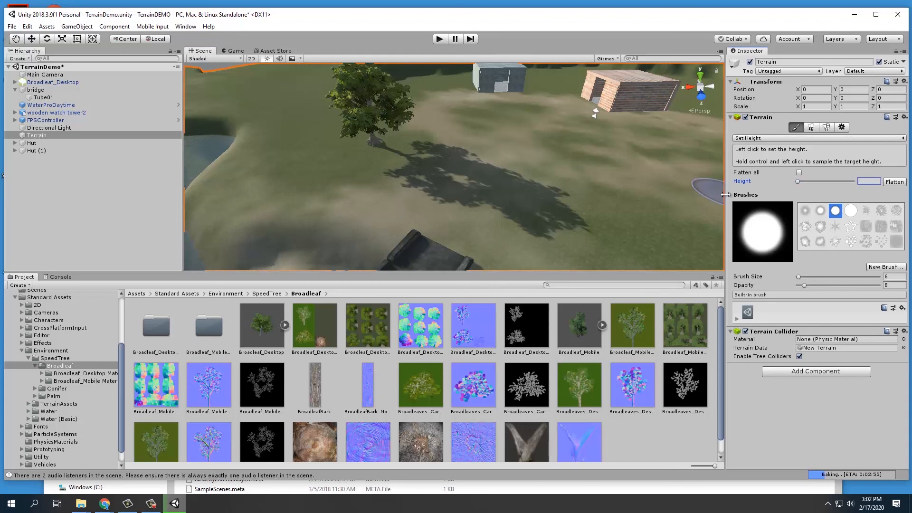
type("16")
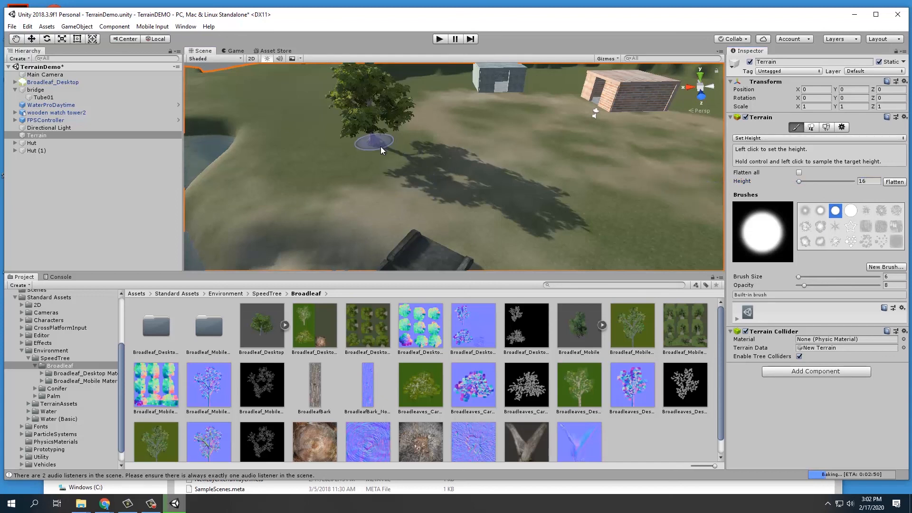
scroll(362, 149, "up", 4)
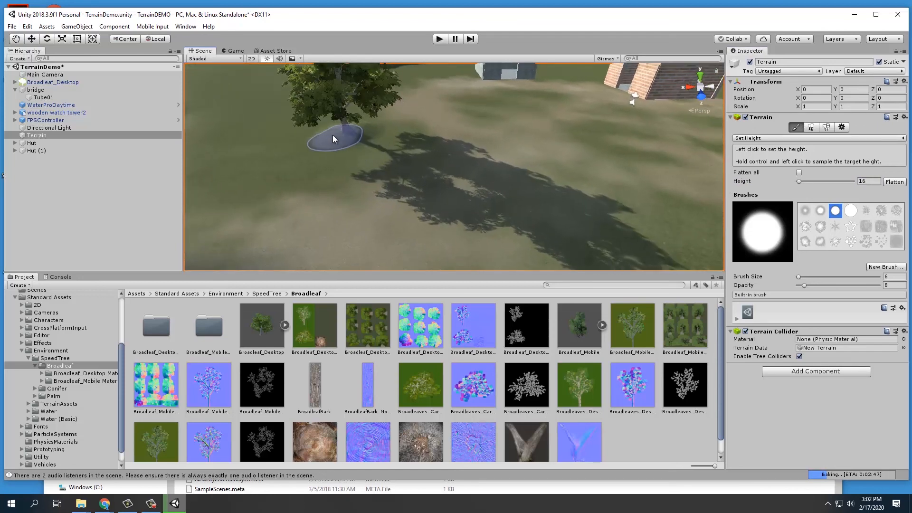
scroll(333, 138, "up", 1)
left_click(338, 142)
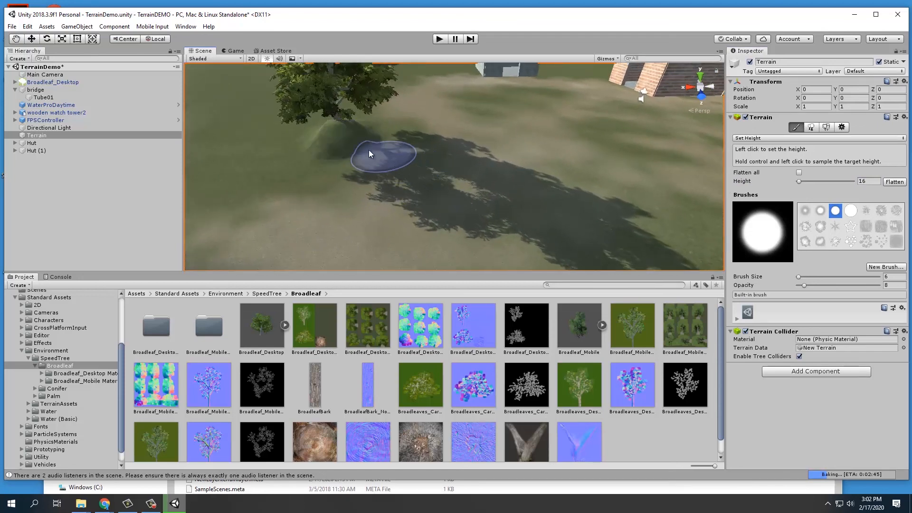
middle_click_drag(328, 151, 578, 153)
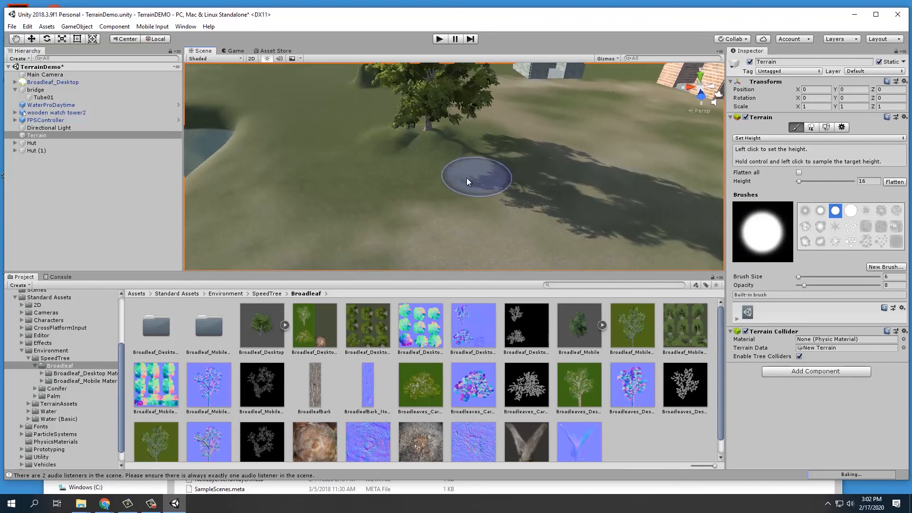
- Place a second Broadleaf_Desktop tree on the riverbank between the existing tree and the bridge
scroll(423, 184, "down", 6)
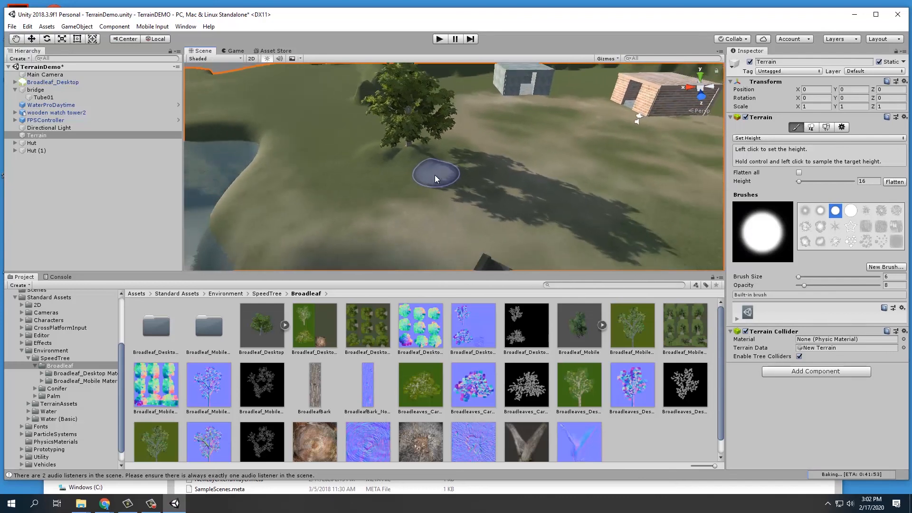
scroll(435, 175, "down", 3)
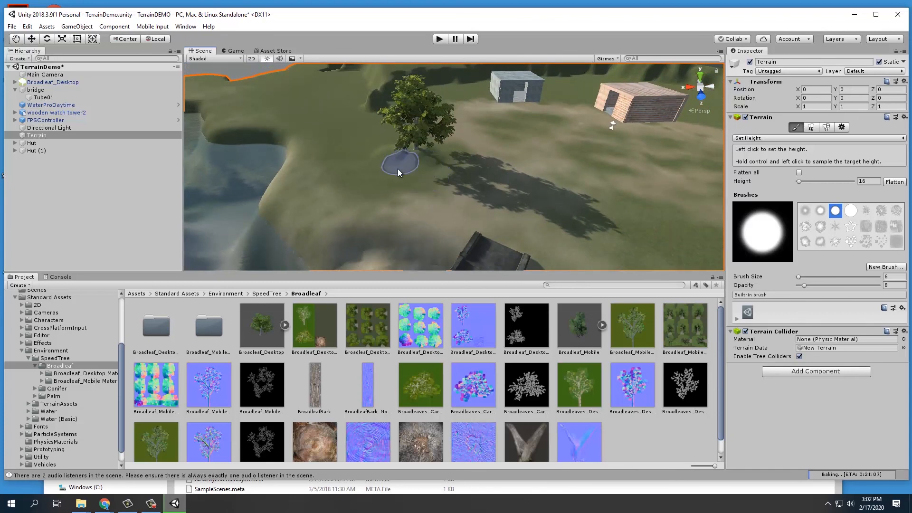
middle_click_drag(397, 169, 452, 162)
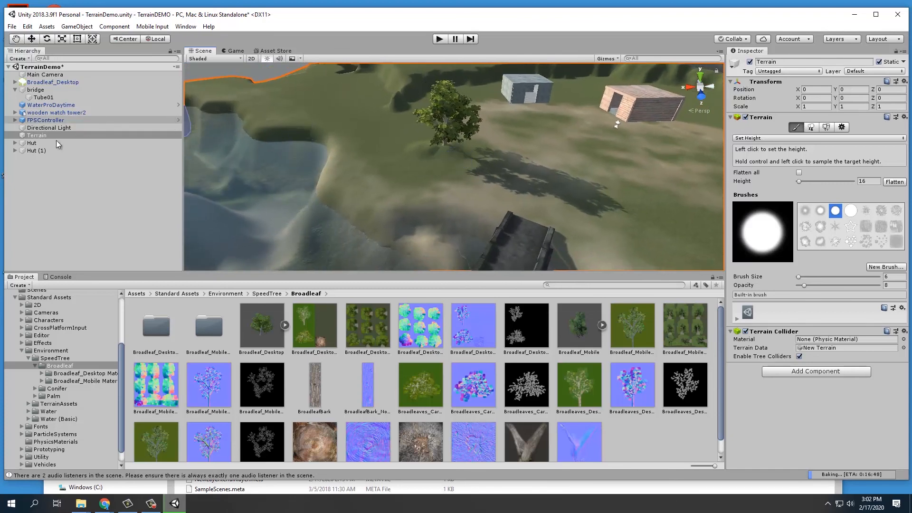
left_click_drag(405, 275, 393, 186)
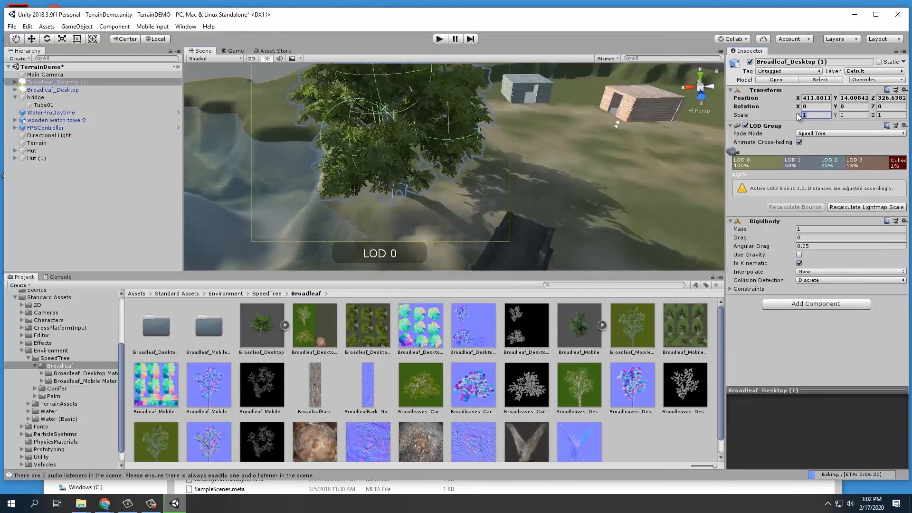
- Set the second tree's scale to 0.8 on the X, Y and Z axes
type(".8")
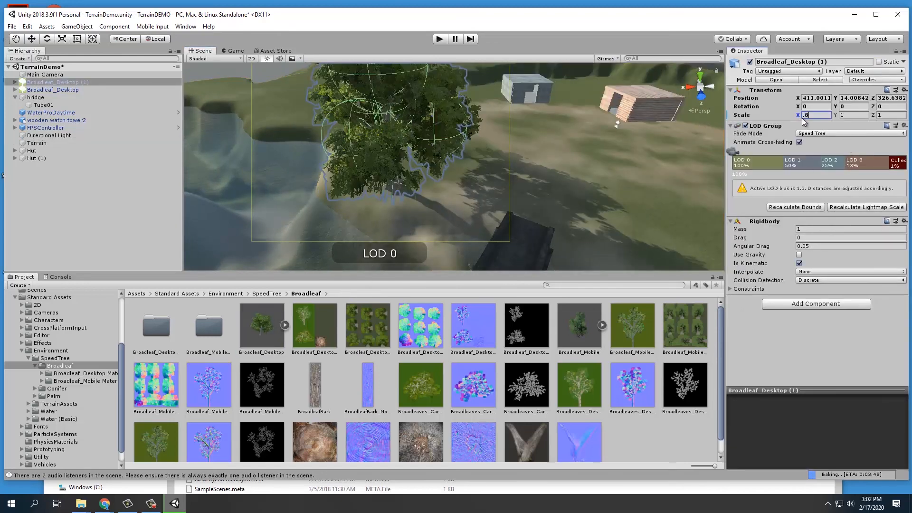
left_click(841, 118)
type(".8")
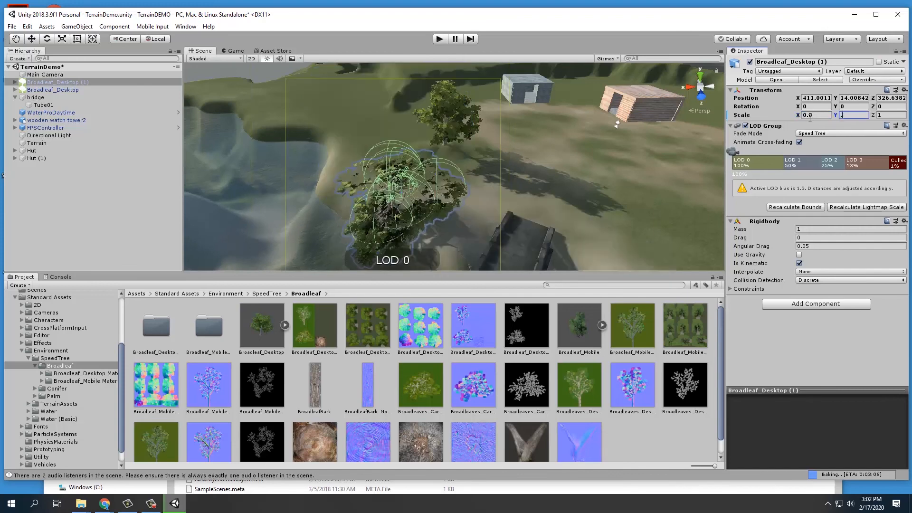
left_click(884, 114)
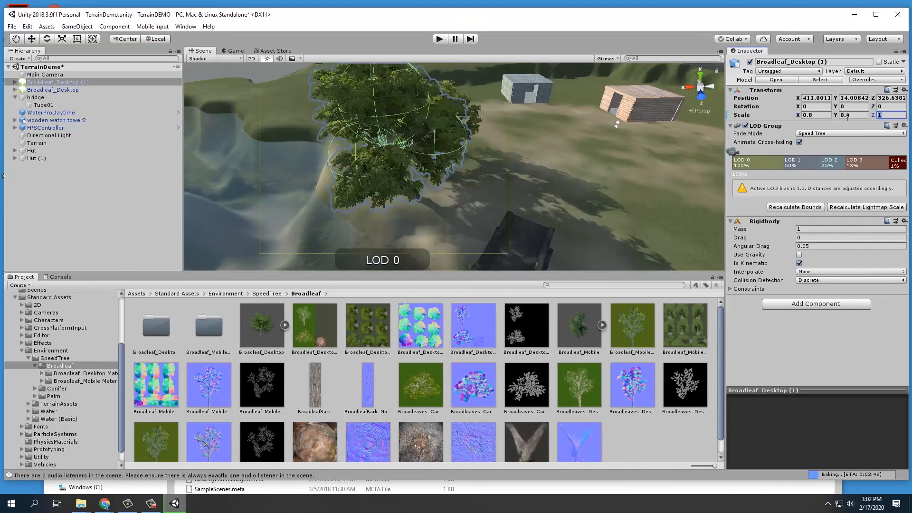
type(".8")
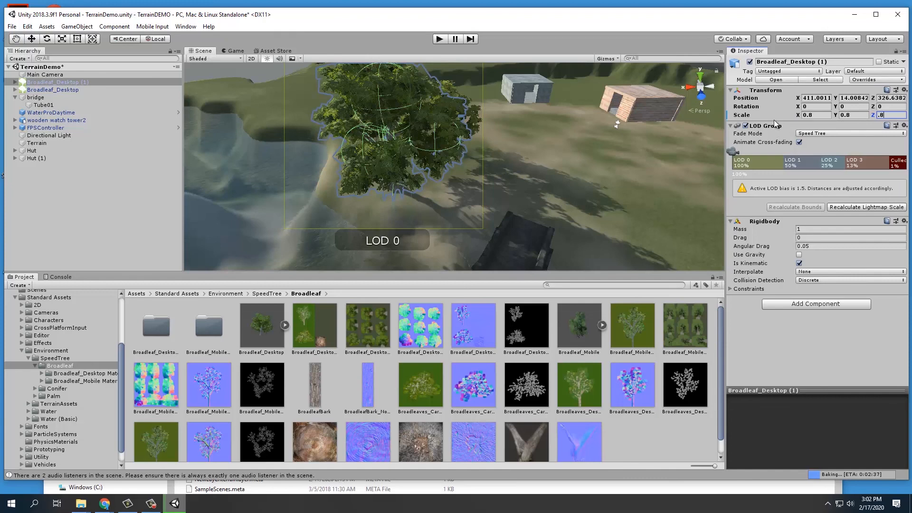
- Inspect how the second tree's roots meet the ground and how both trees look beside the bridge
right_click_drag(412, 147, 374, 138)
scroll(408, 149, "up", 6)
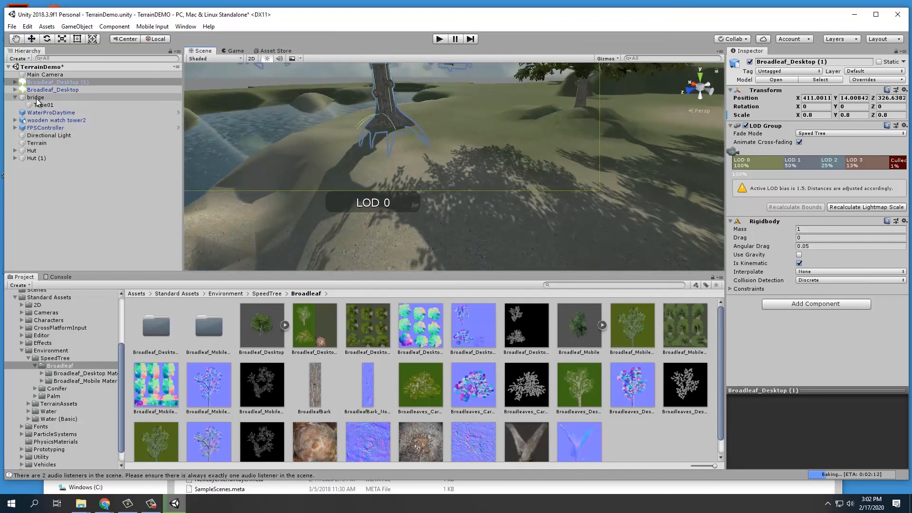
left_click(39, 144)
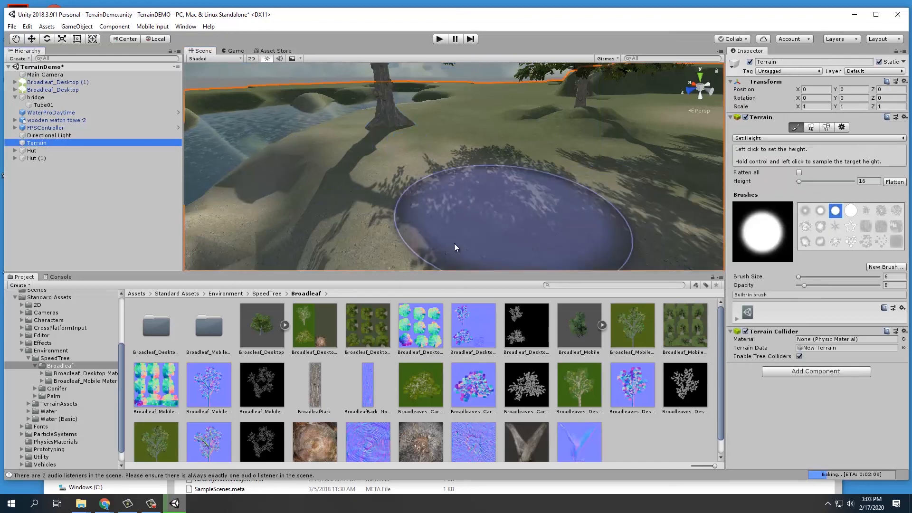
scroll(362, 149, "down", 3)
scroll(403, 165, "down", 2)
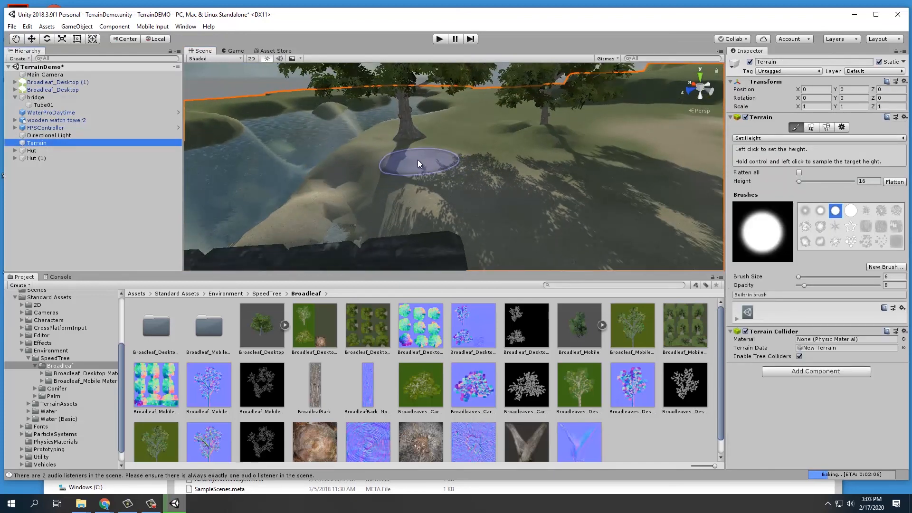
scroll(367, 195, "down", 5)
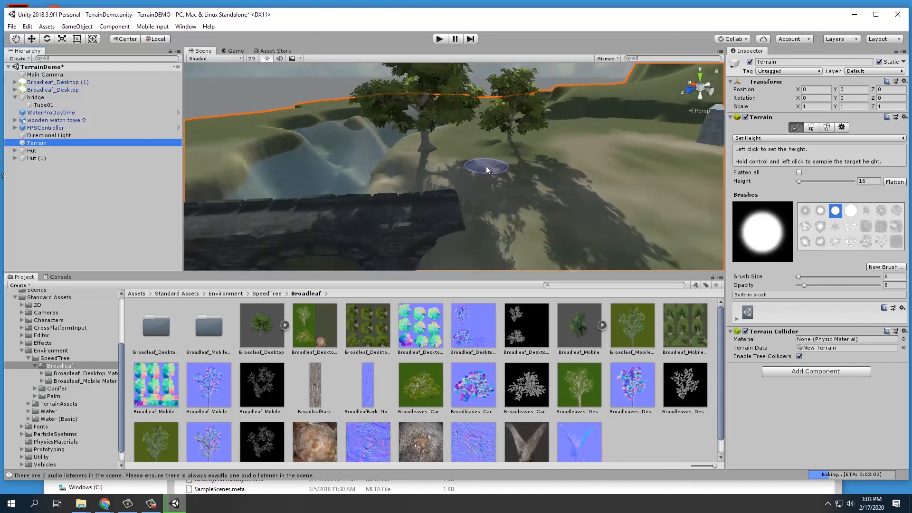
scroll(539, 176, "up", 5)
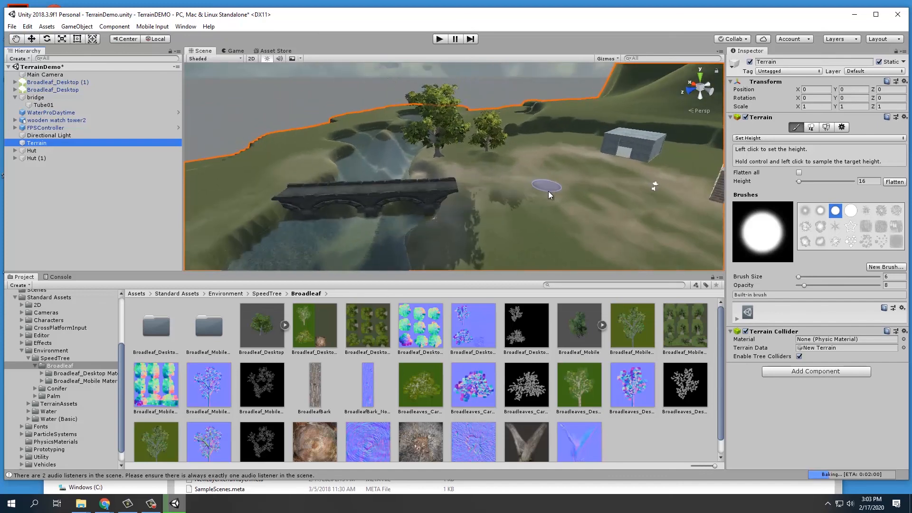
- Run the scene, walk past the two trees and look around toward the huts, and stop play mode
left_click(439, 40)
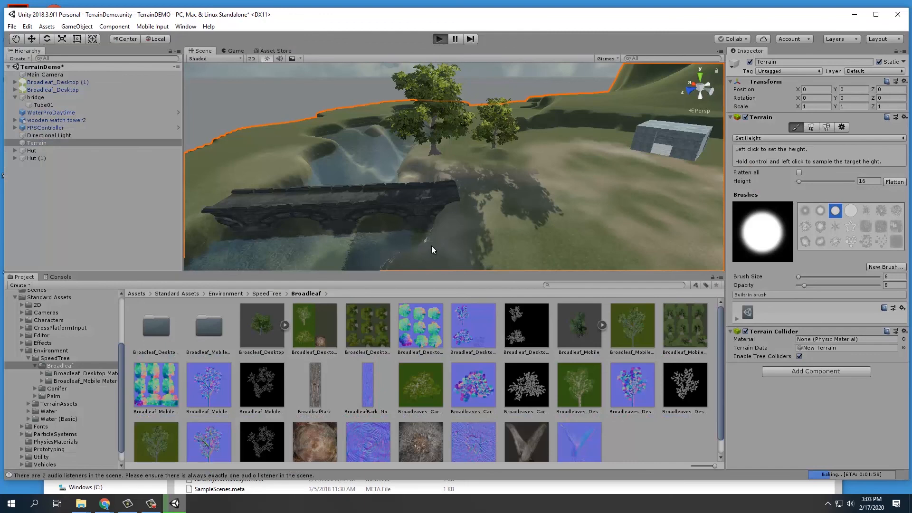
key("w")
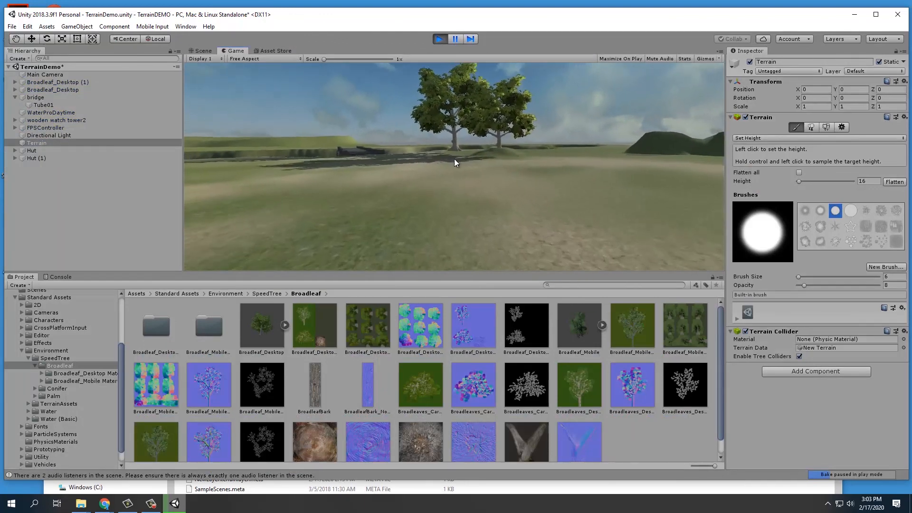
key("w")
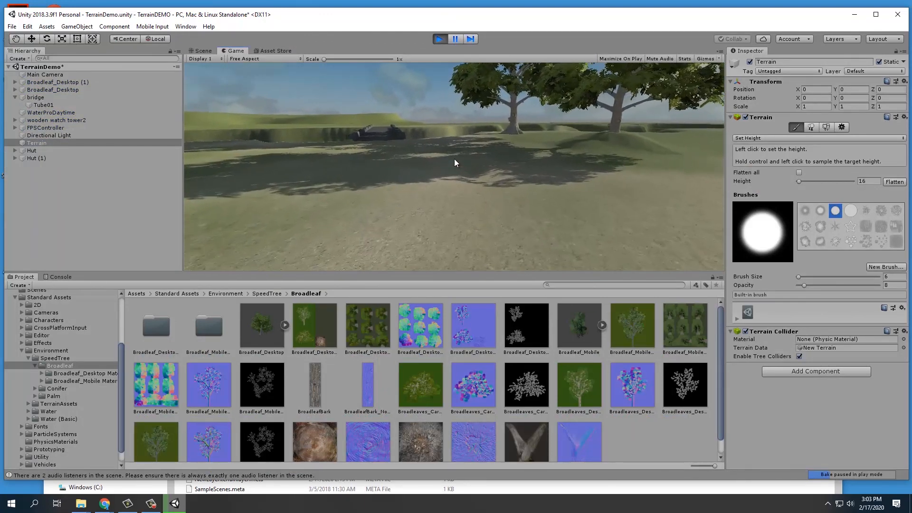
key("w")
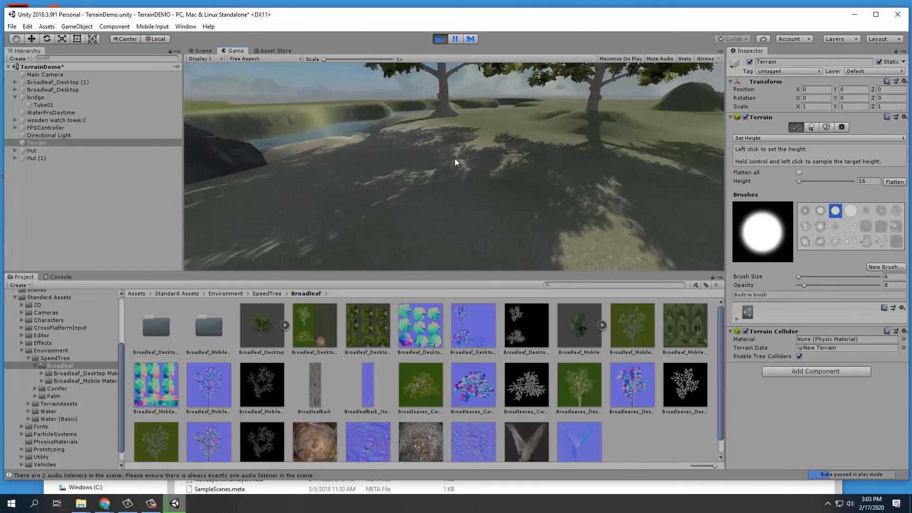
key("w")
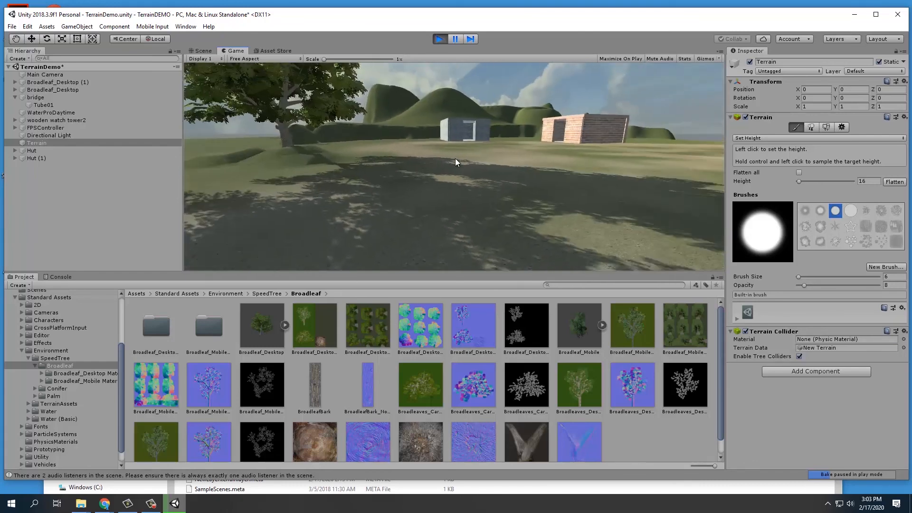
key("w")
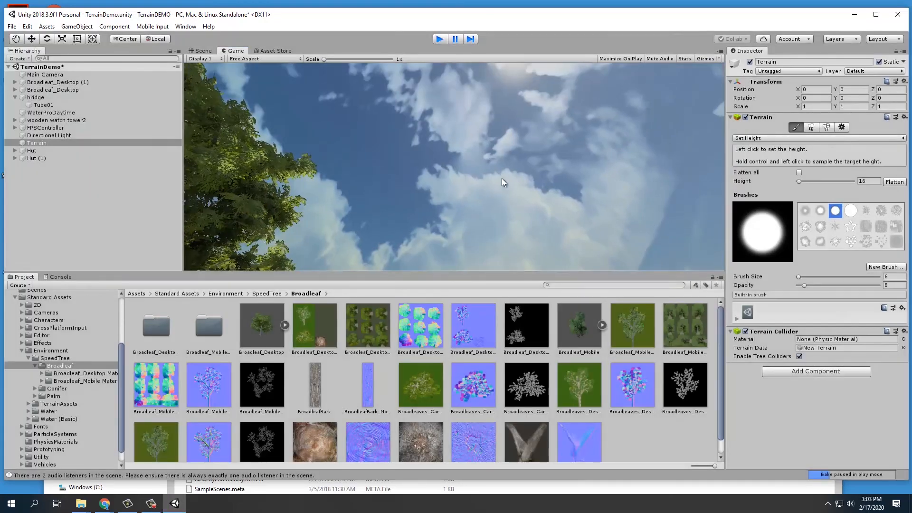
key("ctrl+p")
- Add a third Broadleaf_Desktop tree and move it down onto the ground beside the brick hut
left_click_drag(267, 348, 629, 136)
middle_click_drag(629, 135, 341, 144)
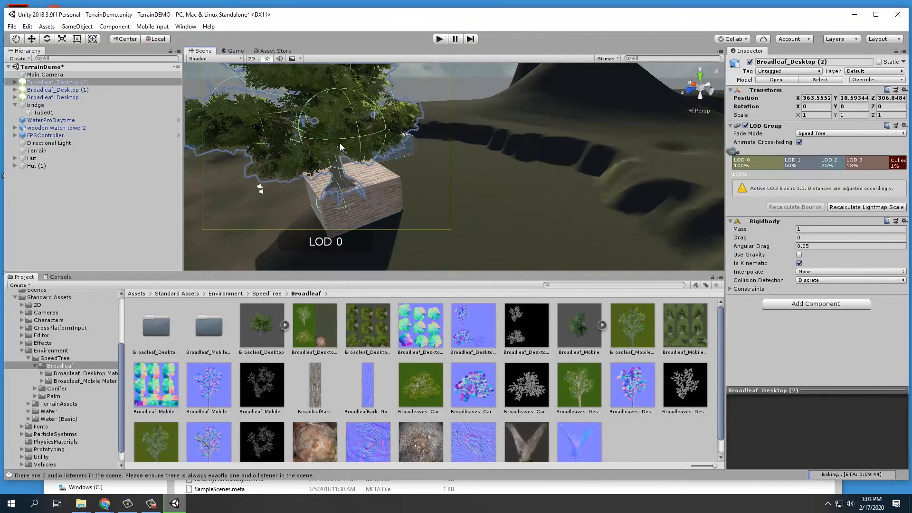
left_click(62, 39)
left_click_drag(283, 119, 454, 149)
key("f")
scroll(455, 147, "down", 2)
middle_click_drag(451, 150, 449, 93)
left_click_drag(461, 76, 491, 99)
- Set the third tree's scale to 0.6 on the X, Y and Z axes
type("0.6")
key("Tab")
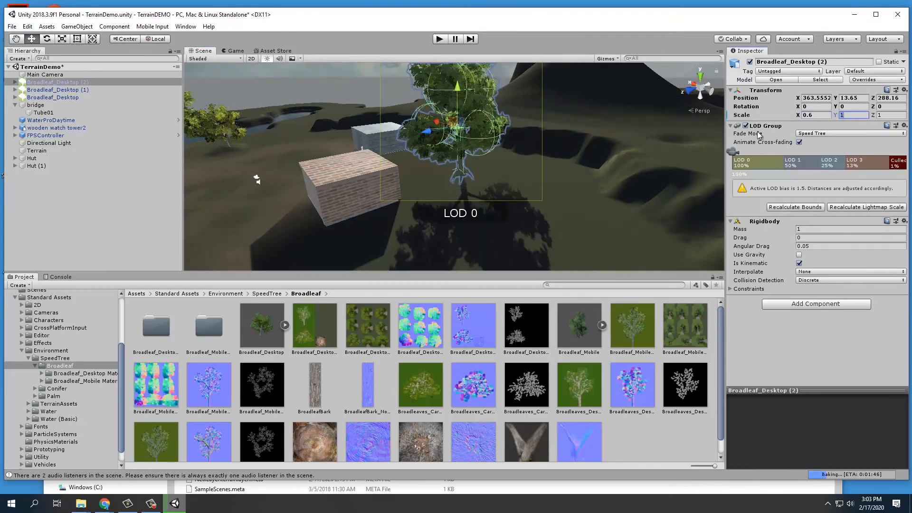
type(".6.6")
left_click(500, 198)
scroll(480, 162, "up", 3)
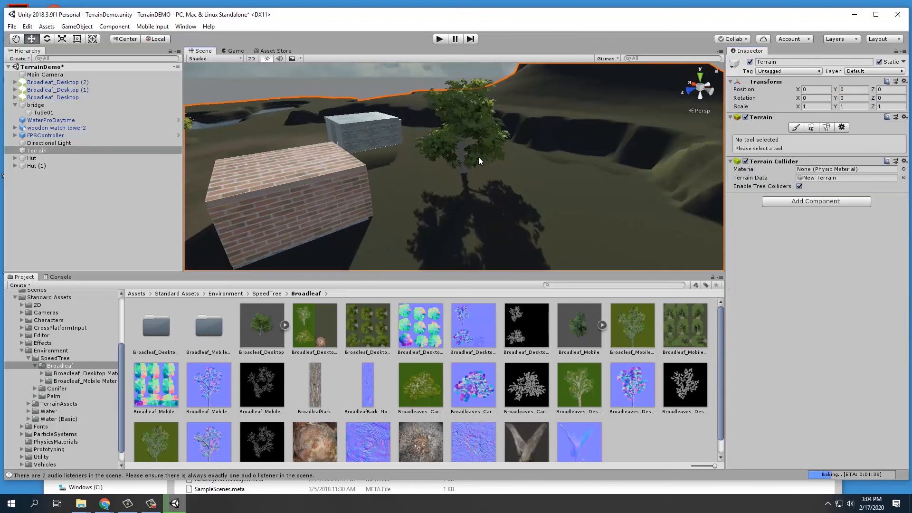
- Set the scale of the tree beside the brick hut to 0.9 on all three axes
middle_click_drag(480, 162, 597, 142)
left_click(596, 135)
left_click_drag(818, 115, 783, 117)
type(".9")
key("Tab")
type(".9")
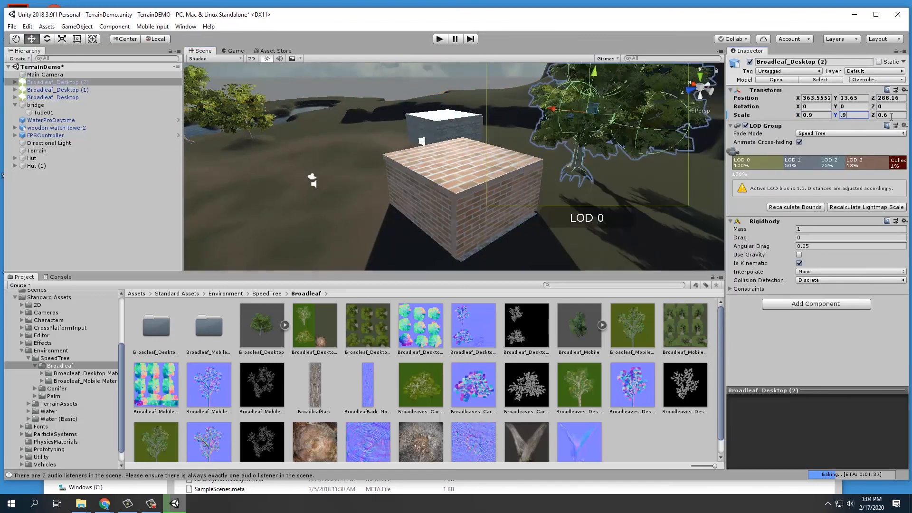
key("Tab")
type(".9")
- Duplicate the tree beside the brick hut and move the copy over near the grey hut
scroll(584, 144, "up", 2)
middle_click_drag(583, 143, 414, 90)
scroll(394, 143, "up", 3)
left_click(375, 189)
scroll(443, 141, "down", 8)
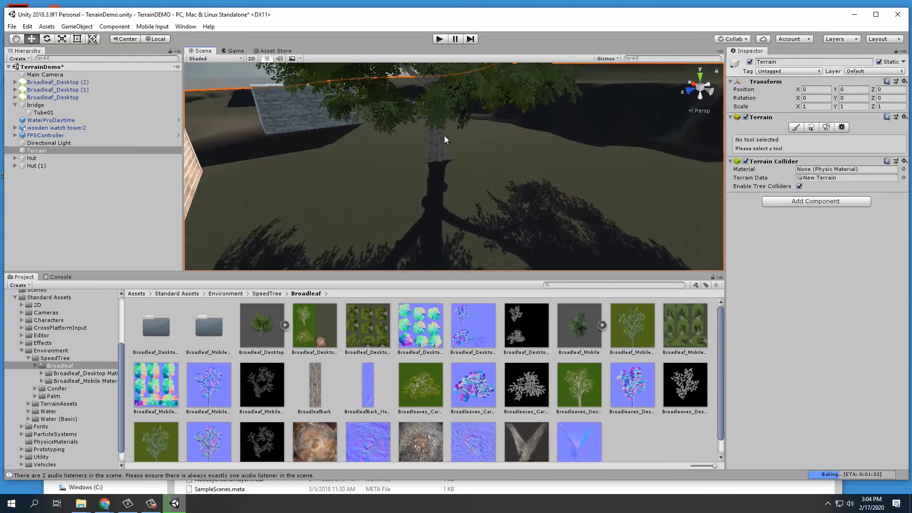
middle_click_drag(257, 130, 513, 130)
left_click(685, 151)
key("ctrl+d")
left_click_drag(652, 149, 529, 153)
- Duplicate a tree again and place the copy on the open ground in front of the huts
left_click(685, 181)
left_click(687, 181)
key("ctrl+d")
left_click_drag(687, 182, 622, 245)
middle_click_drag(617, 237, 494, 199)
scroll(464, 167, "up", 3)
left_click(465, 167)
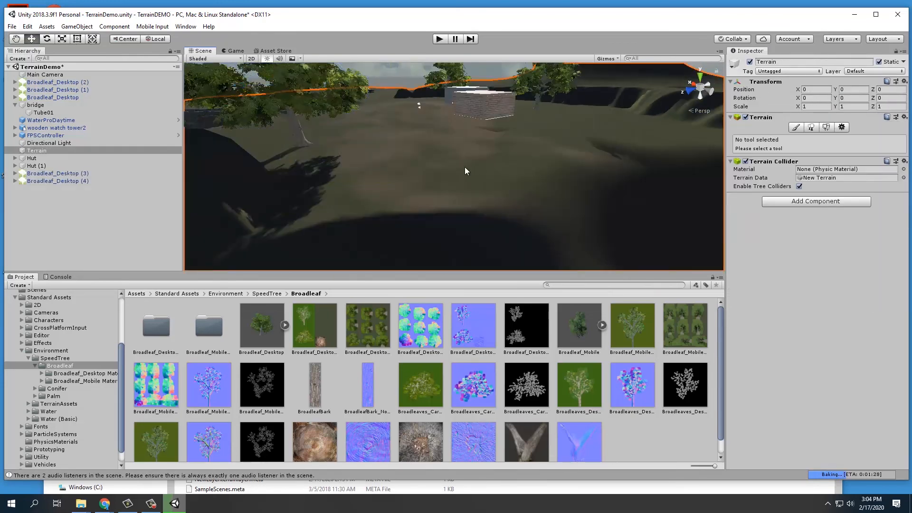
- Duplicate the tree by the brick hut and move the copy across the river to the opposite bank
scroll(401, 198, "down", 6)
middle_click_drag(464, 167, 501, 179)
scroll(501, 179, "up", 4)
left_click(648, 141)
key("ctrl+d")
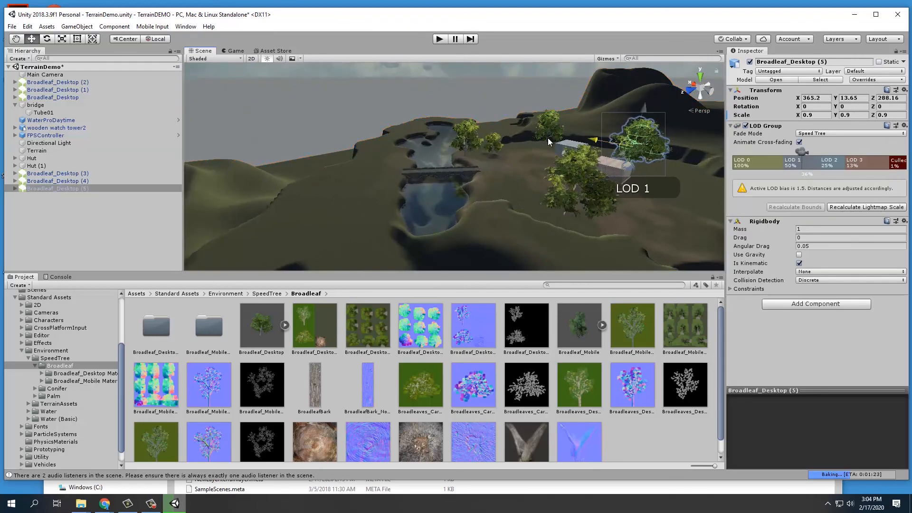
left_click_drag(648, 142, 360, 177)
left_click(484, 199)
- Run the scene and walk past the newly placed trees to the near end of the bridge
scroll(483, 198, "up", 3)
middle_click_drag(421, 173, 442, 132)
middle_click_drag(552, 159, 631, 196)
left_click(439, 38)
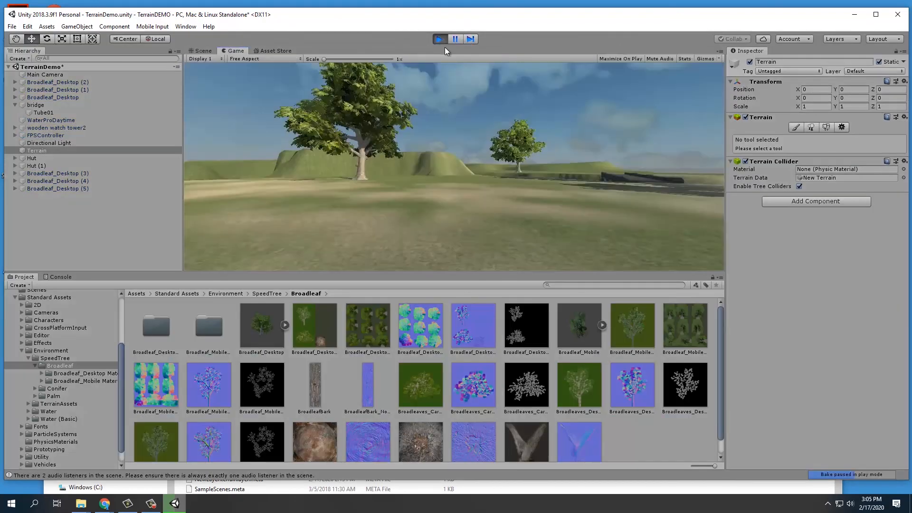
key("w")
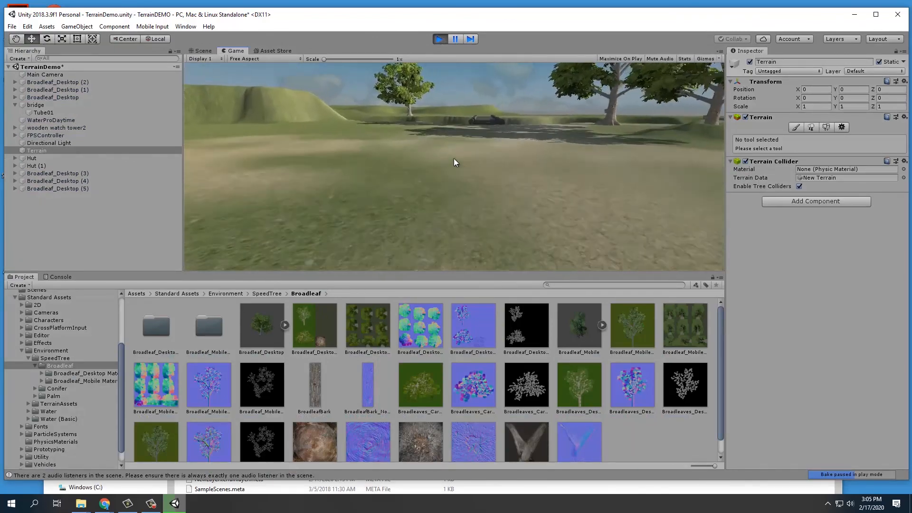
key("w")
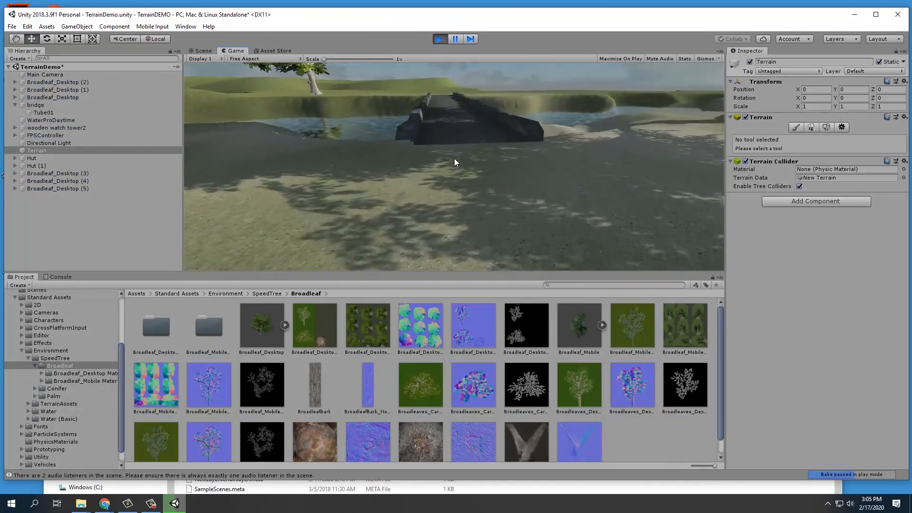
- Jump onto the bridge in play mode, walk across it and look around at the river, trees and huts
key("w")
key("space")
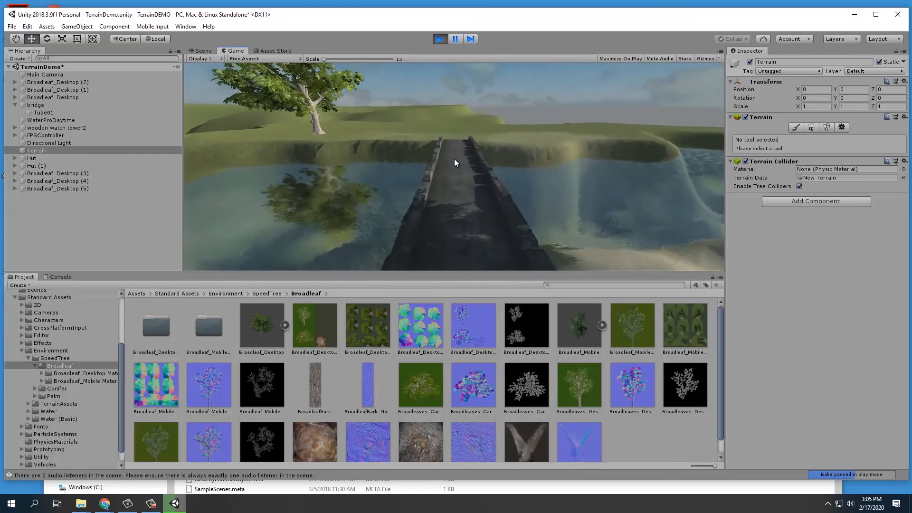
key("w")
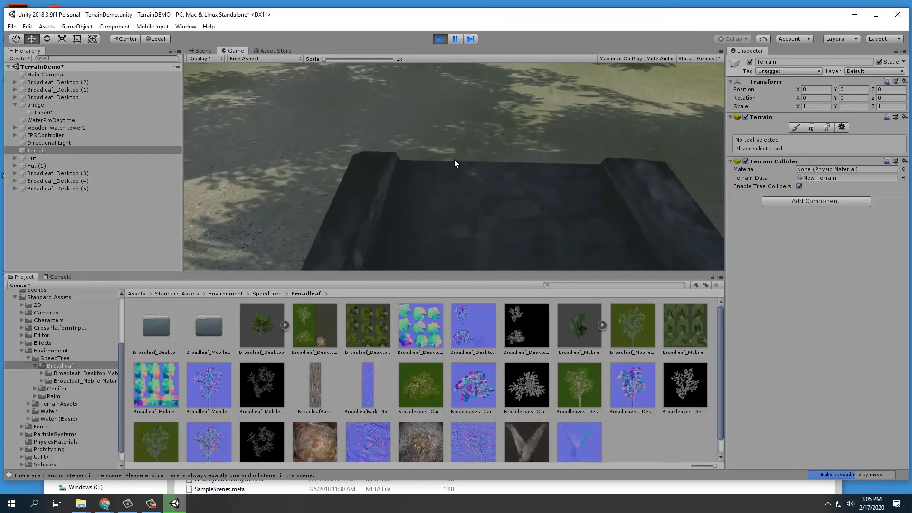
key("s")
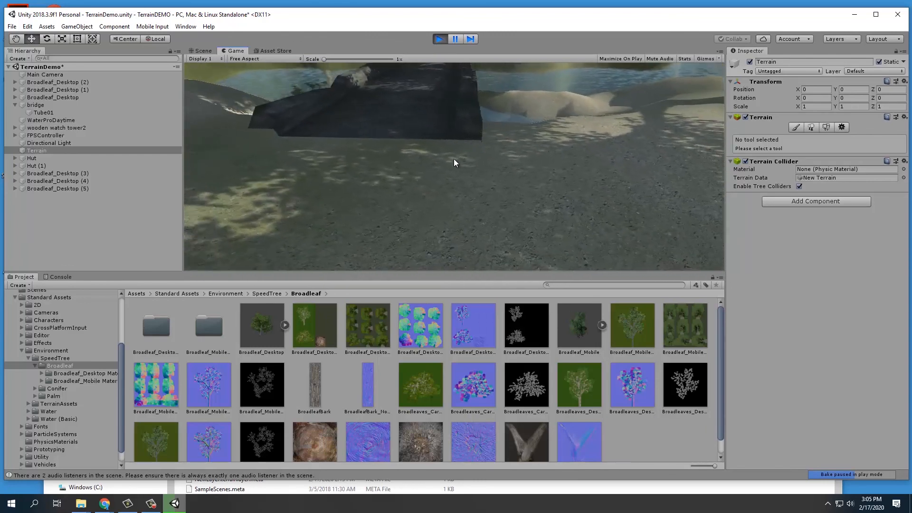
key("w")
key("w")
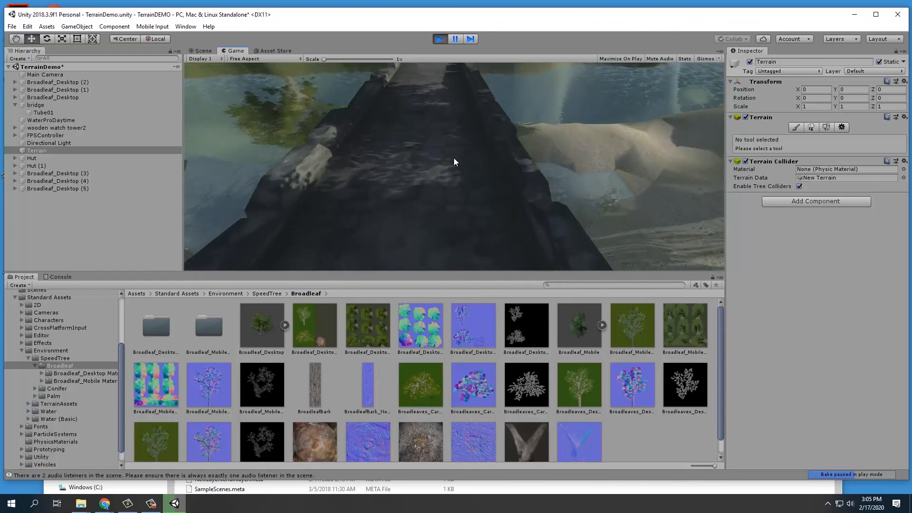
key("w")
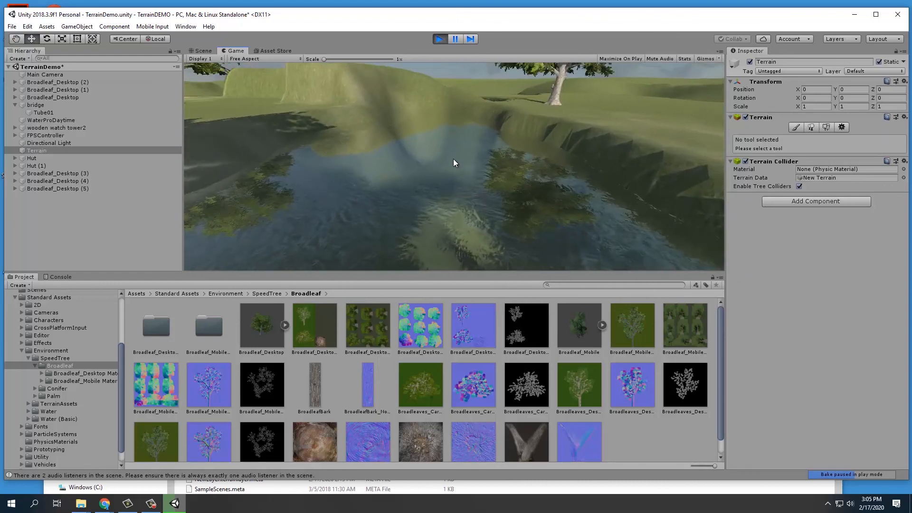
key("w")
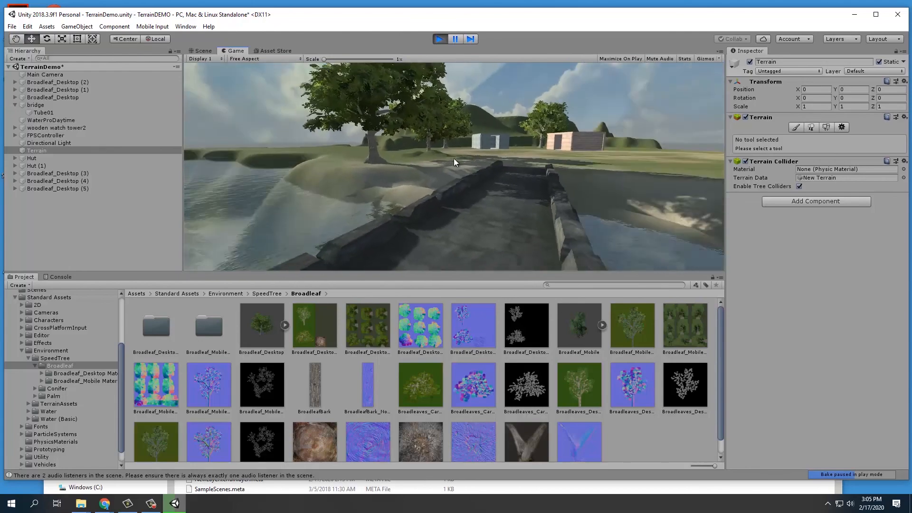
- Walk to the far end of the bridge towards the huts and end the play test
key("w")
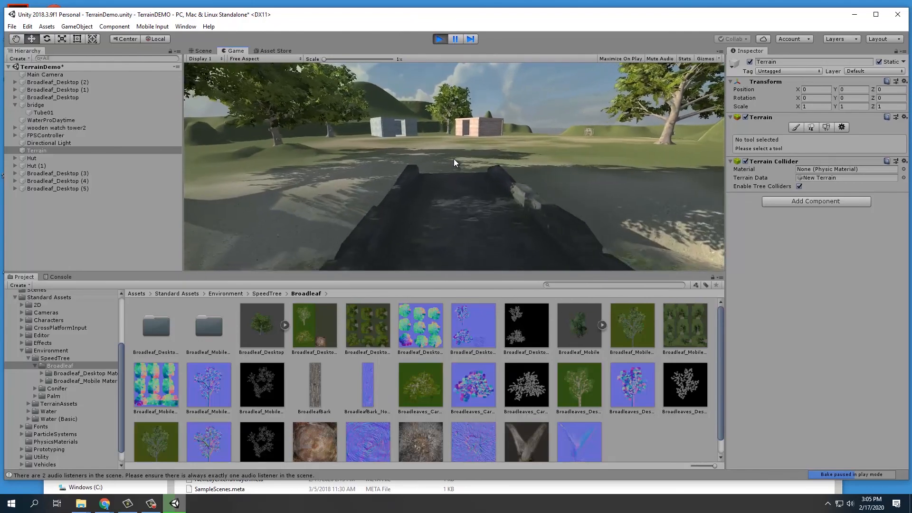
left_click(439, 39)
- Add a Conifer_Desktop tree from the SpeedTree Conifer assets to the terrain and position it near the river
left_click(35, 366)
left_click(35, 373)
left_click(57, 373)
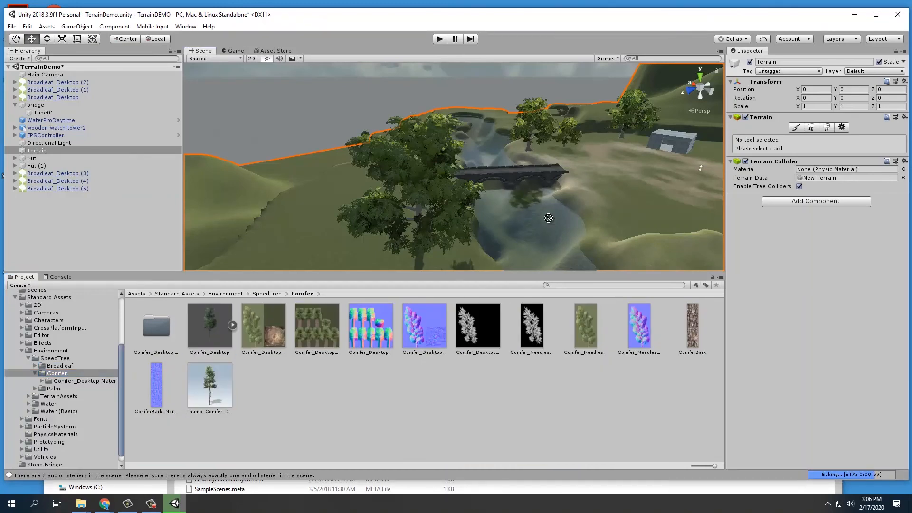
left_click_drag(209, 325, 456, 190)
right_click_drag(428, 166, 499, 171)
left_click_drag(430, 173, 478, 124)
- Set the conifer's X and Y scale to 0.8
left_click(816, 115)
type("0.8")
key("Tab")
type("0.8")
- Duplicate the conifer mesh twice and move the second copy beside the grey hut
left_click(355, 116)
key("ctrl+d")
left_click(355, 116)
key("ctrl+d")
left_click_drag(310, 125, 526, 163)
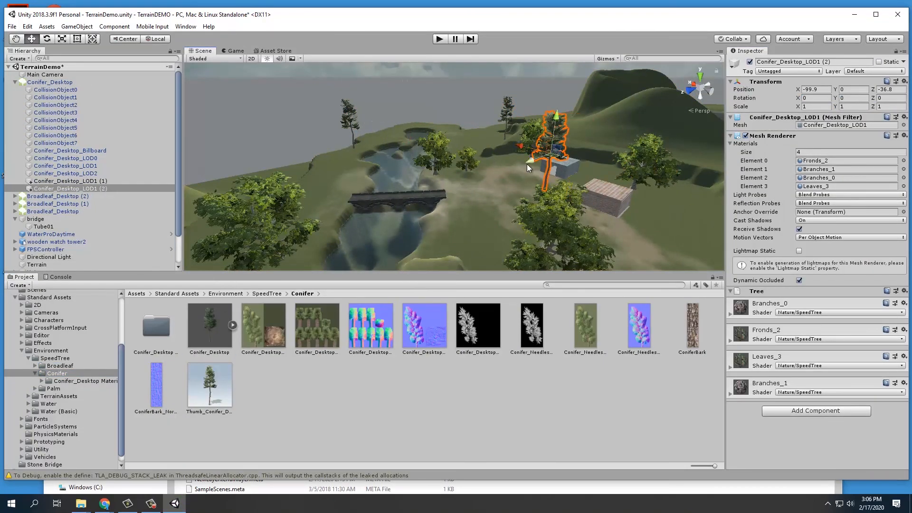
- Paste another conifer into the scene and move it onto the open ground between the river and the grey hut
middle_click_drag(527, 164, 404, 142)
left_click(385, 232)
key("ctrl+v")
left_click_drag(317, 101, 399, 102)
middle_click_drag(399, 103, 454, 148)
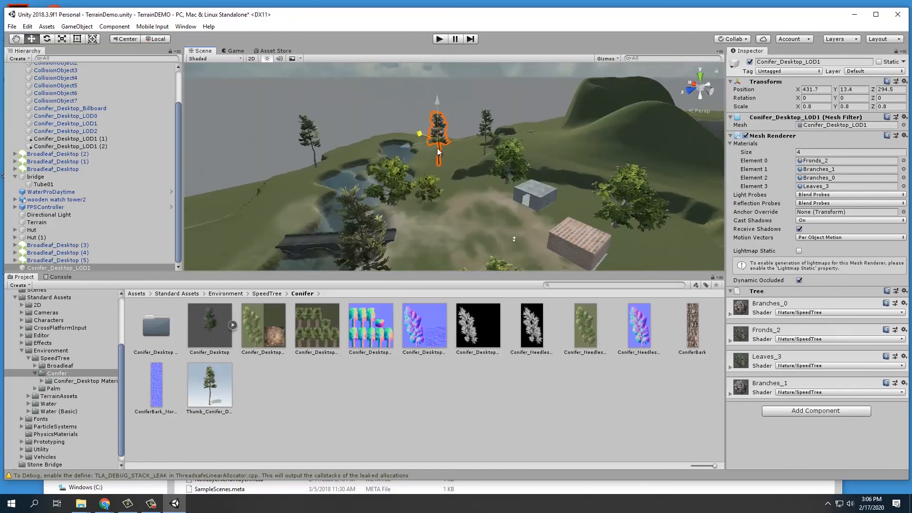
left_click_drag(419, 138, 456, 154)
- Duplicate the pasted conifer and move the copy beside the broadleaf trees on the river bank
key("ctrl+d")
left_click_drag(456, 164, 361, 192)
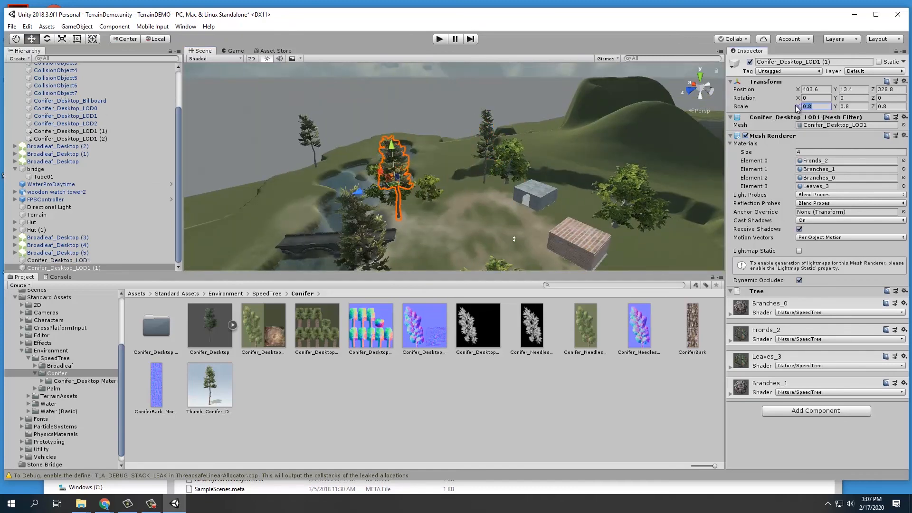
- Play-test the scene, walking around the conifers, broadleaf trees, bridge and hut to inspect them, and stop the run
left_click(440, 39)
key("w")
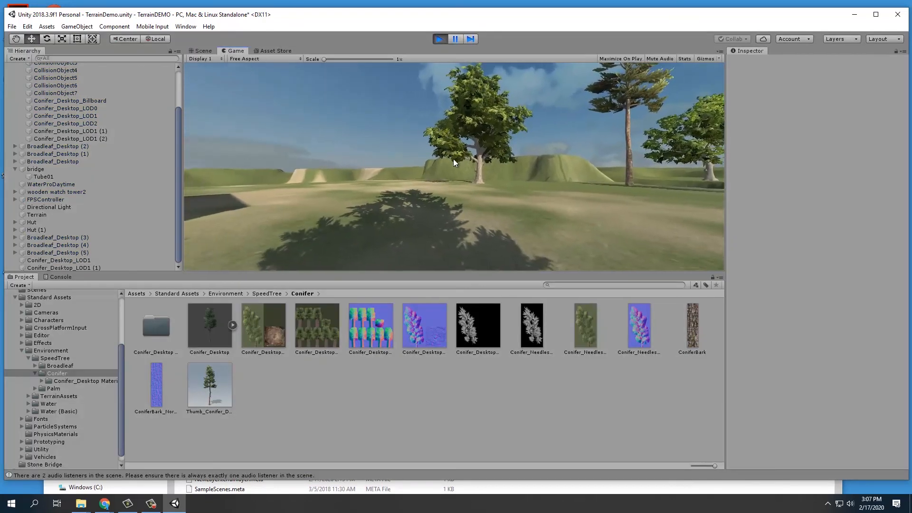
key("w")
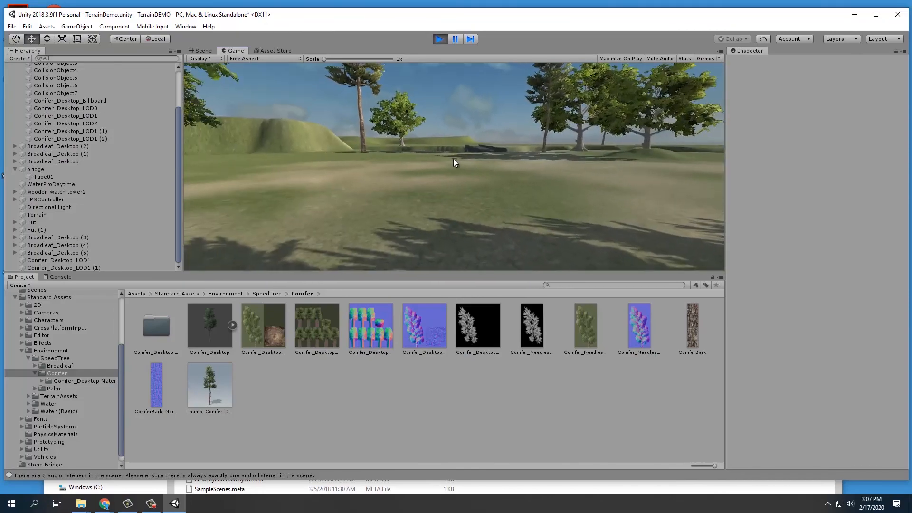
key("w")
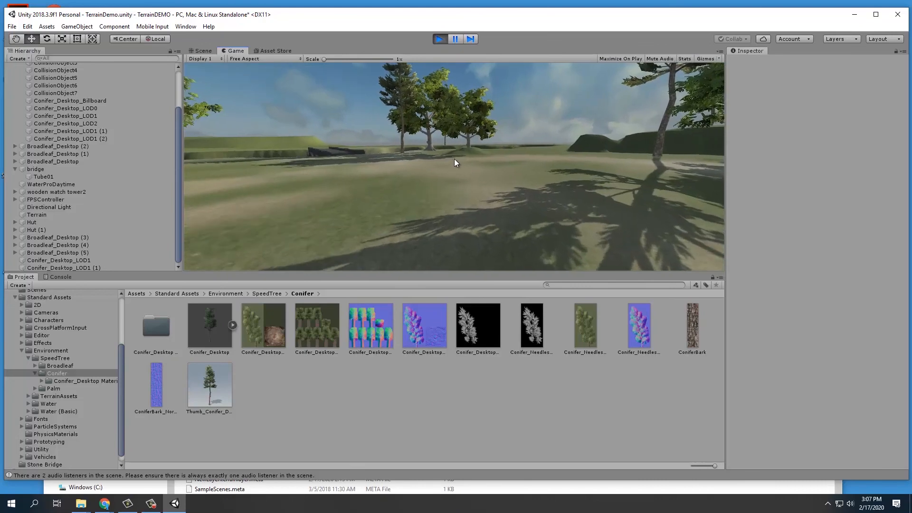
key("w")
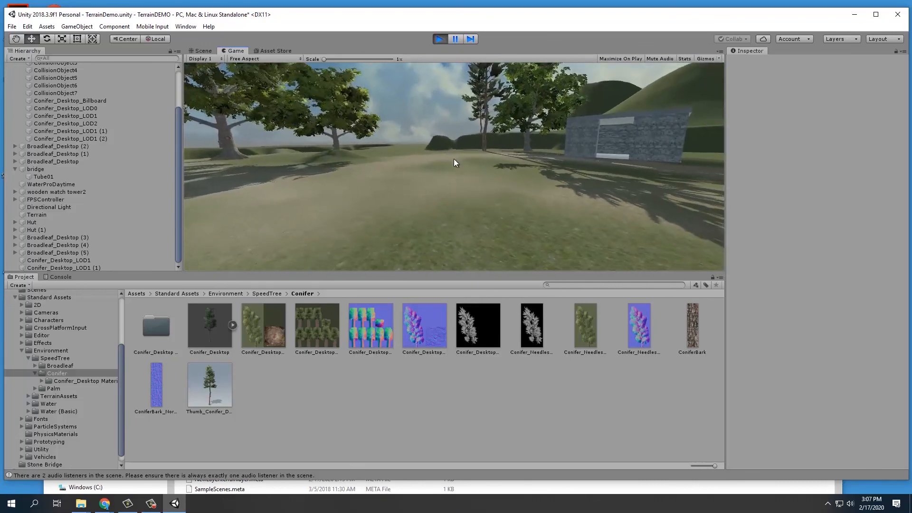
key("w")
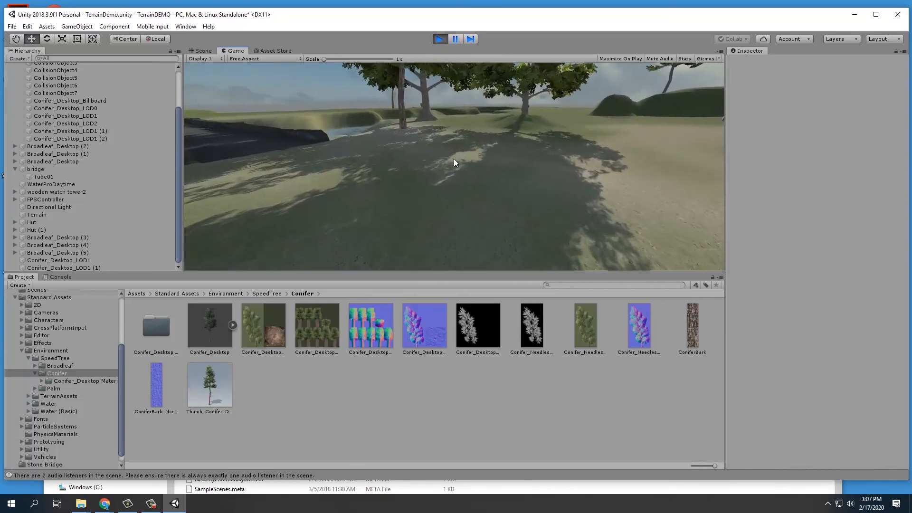
key("w")
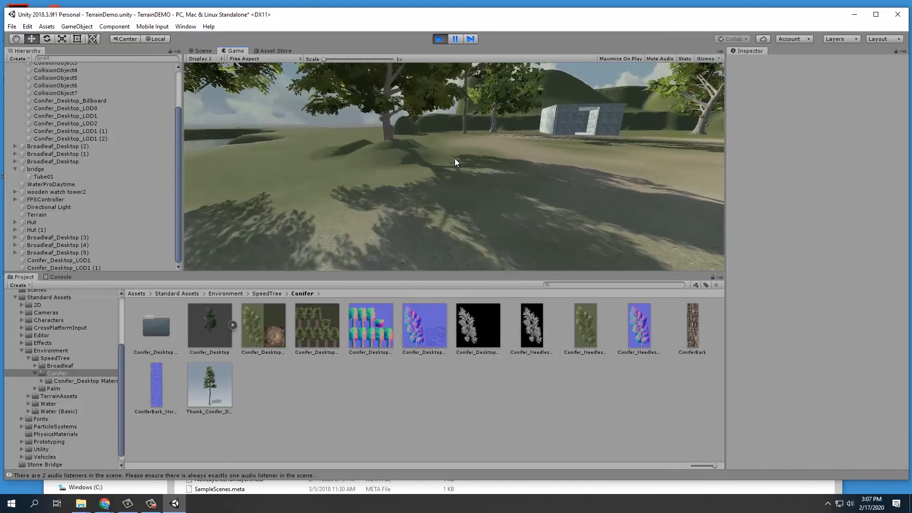
key("w")
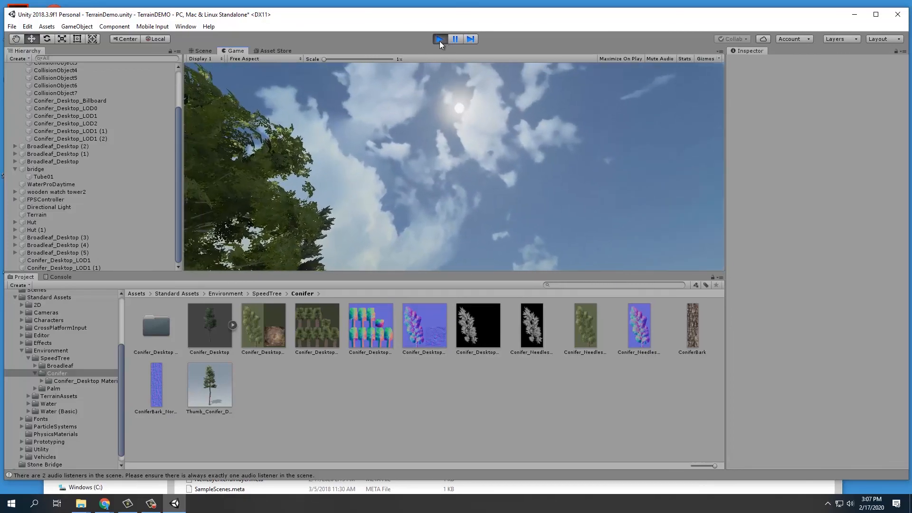
left_click(440, 39)
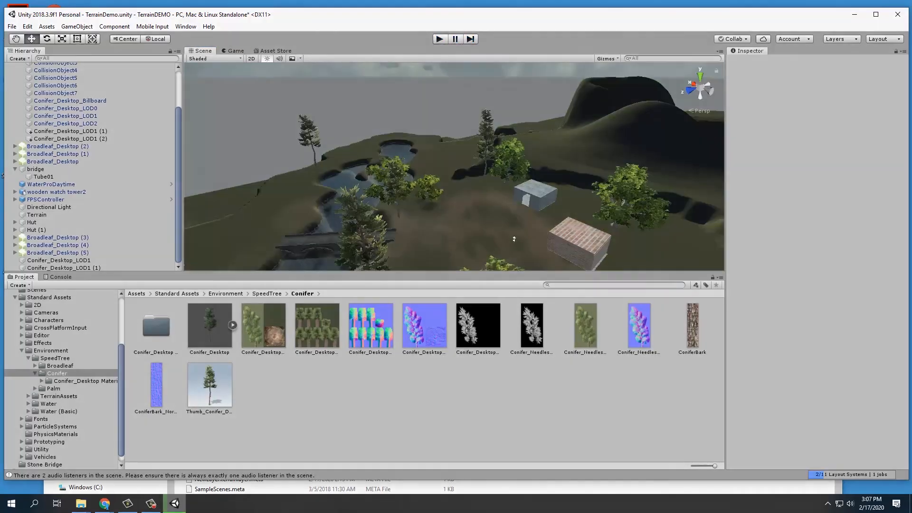